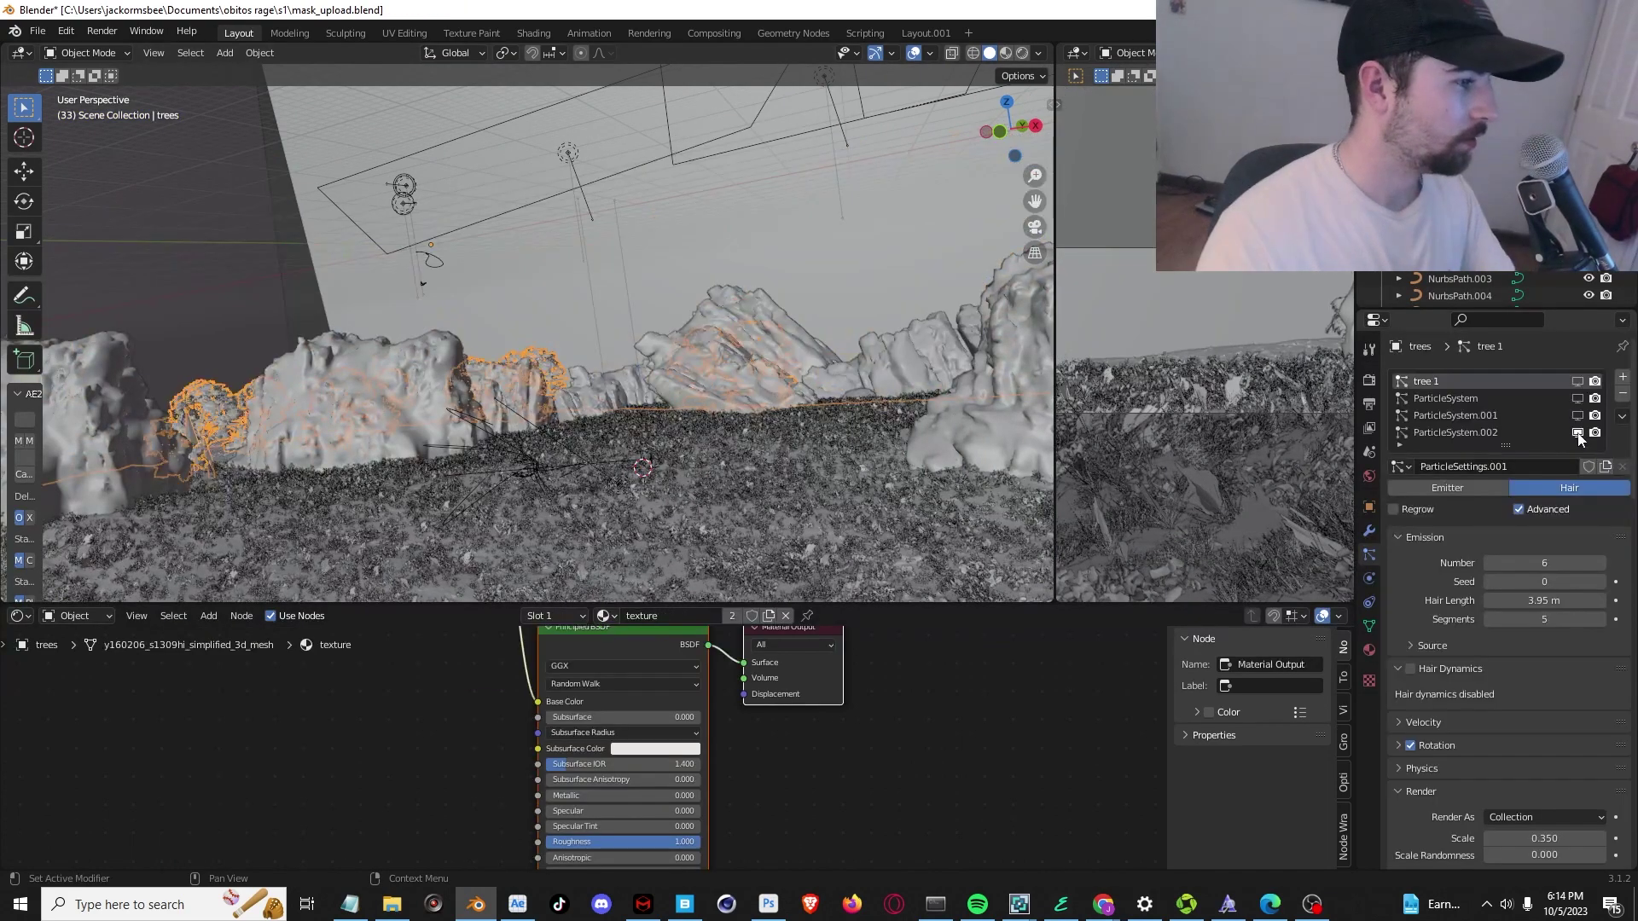
Hide the tree particle systems on the trees object and the grass particle system on the no trees ground in the viewport.
left_click(1578, 433)
left_click(1491, 433)
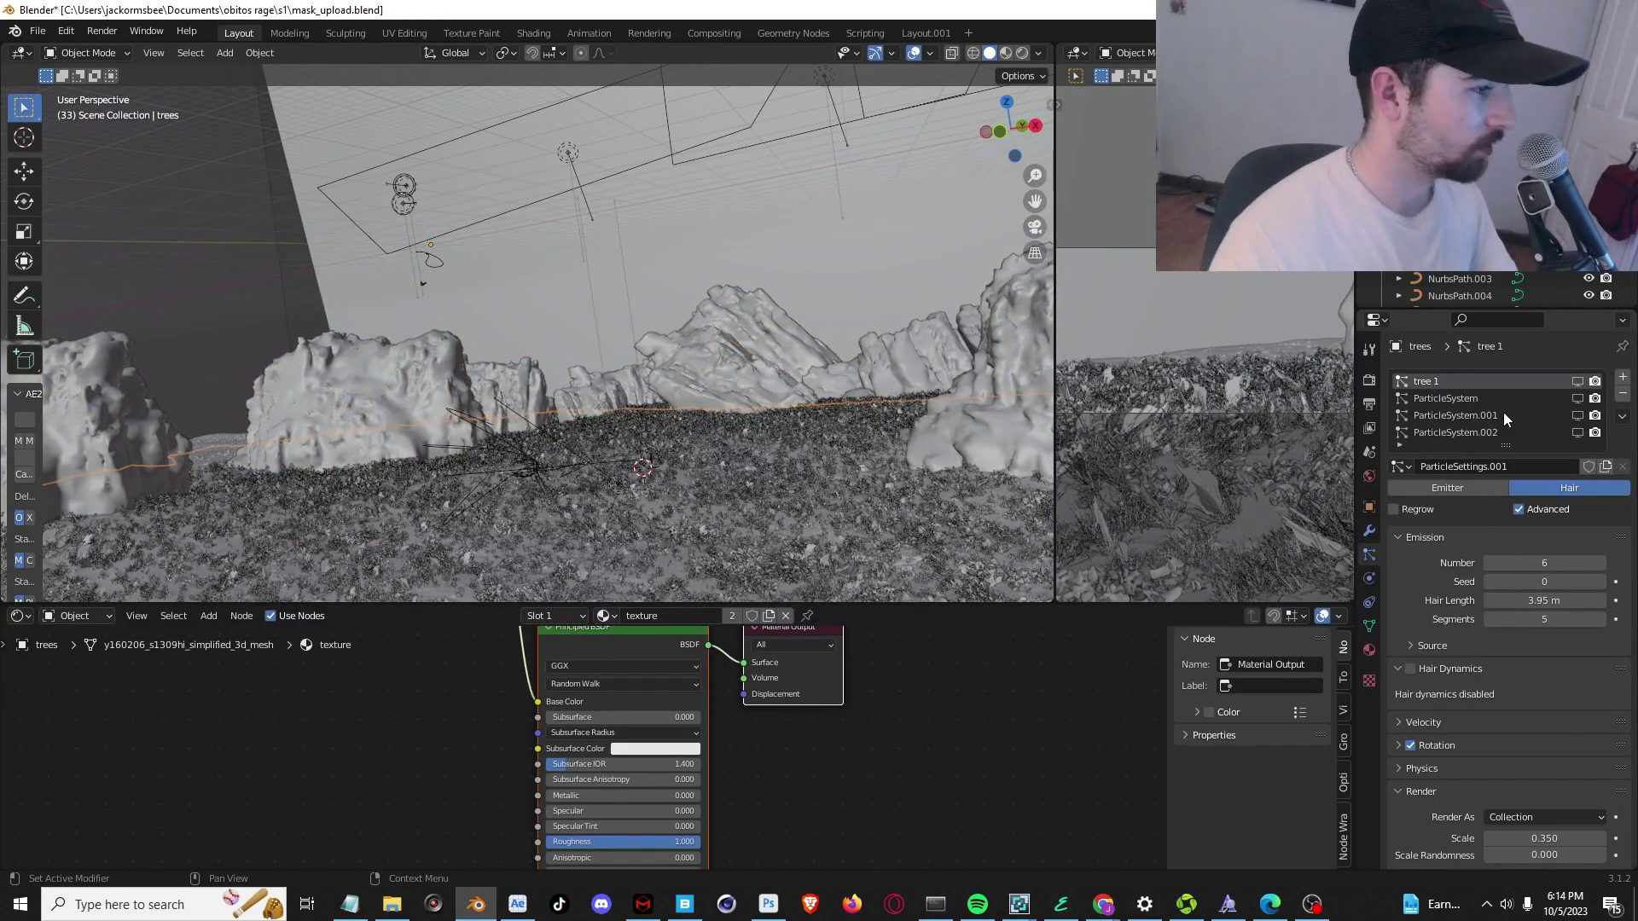
left_click(1432, 382)
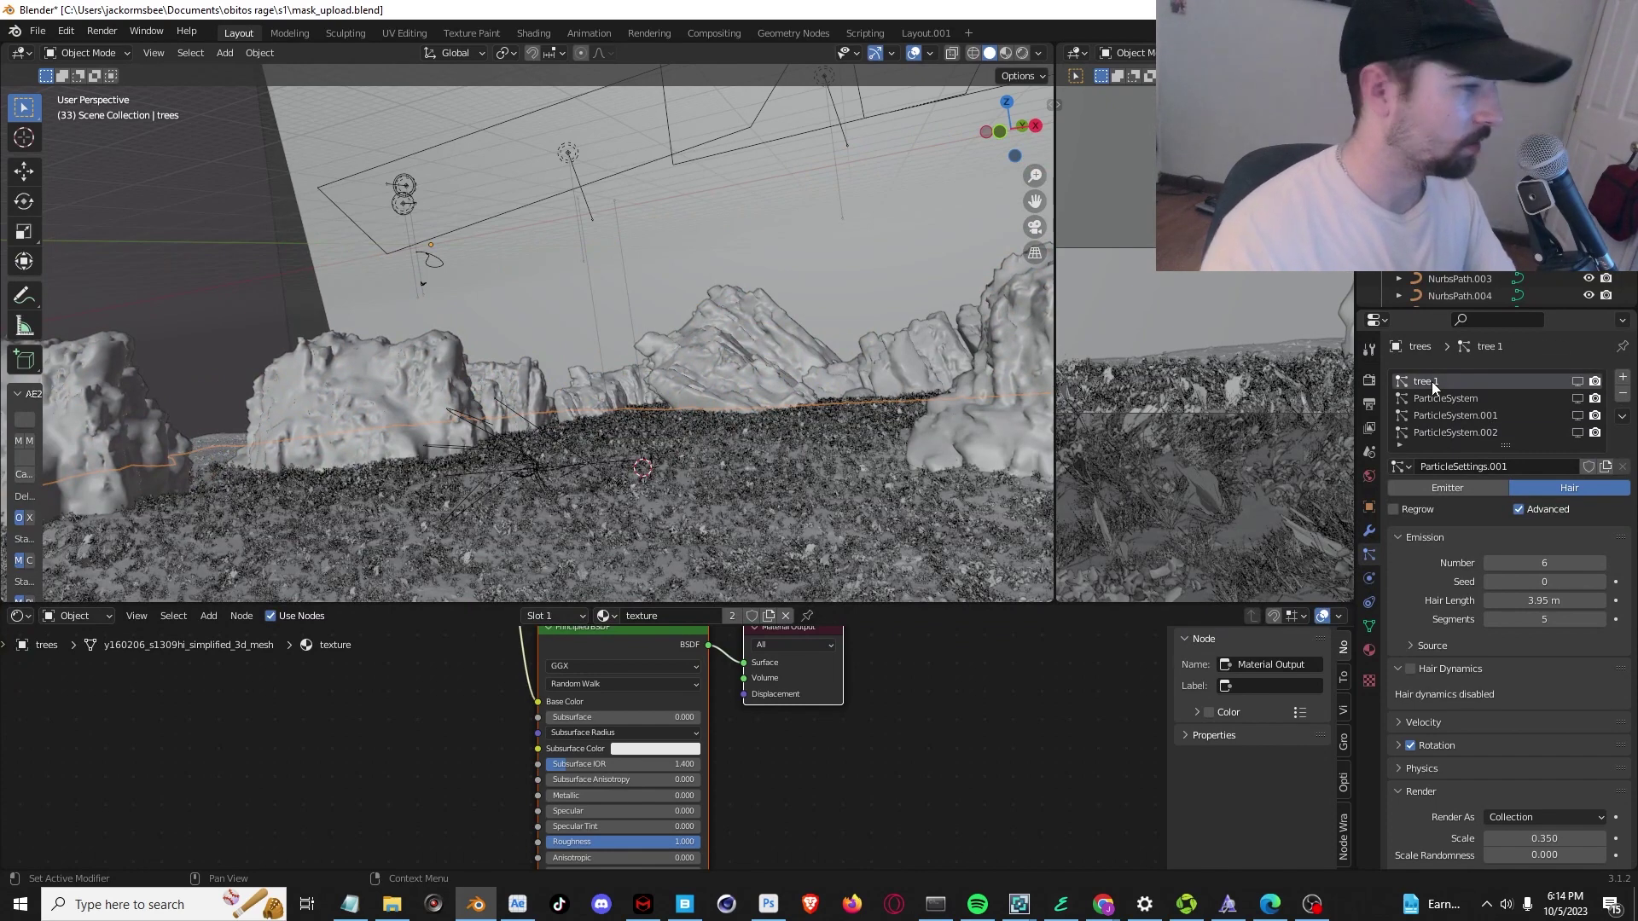
left_click(834, 490)
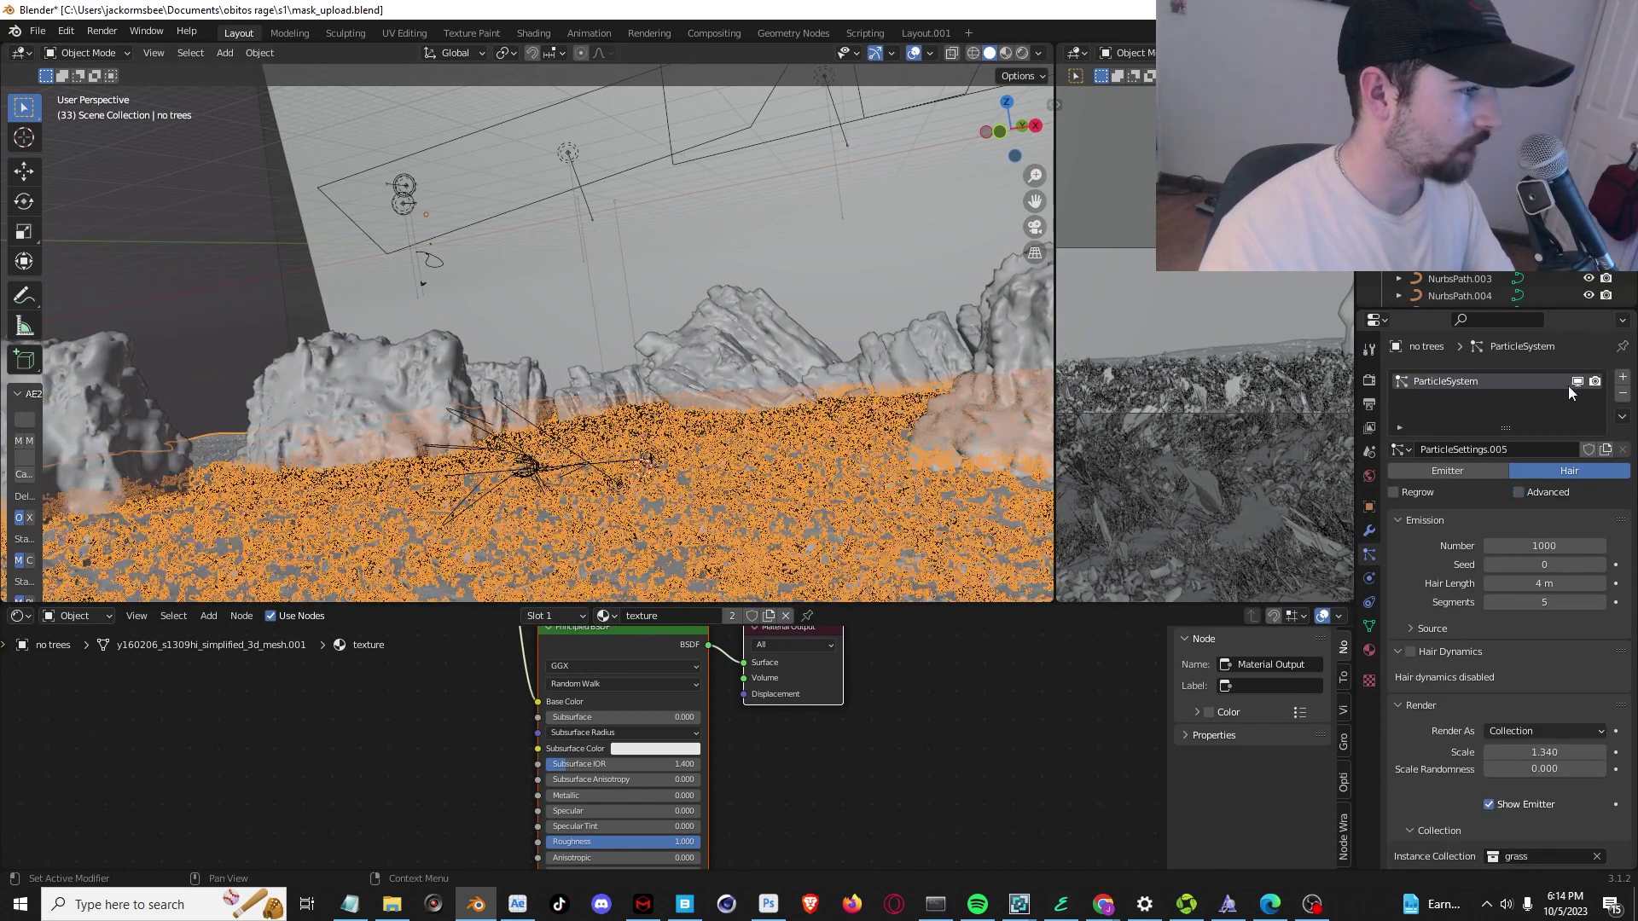
left_click(591, 442)
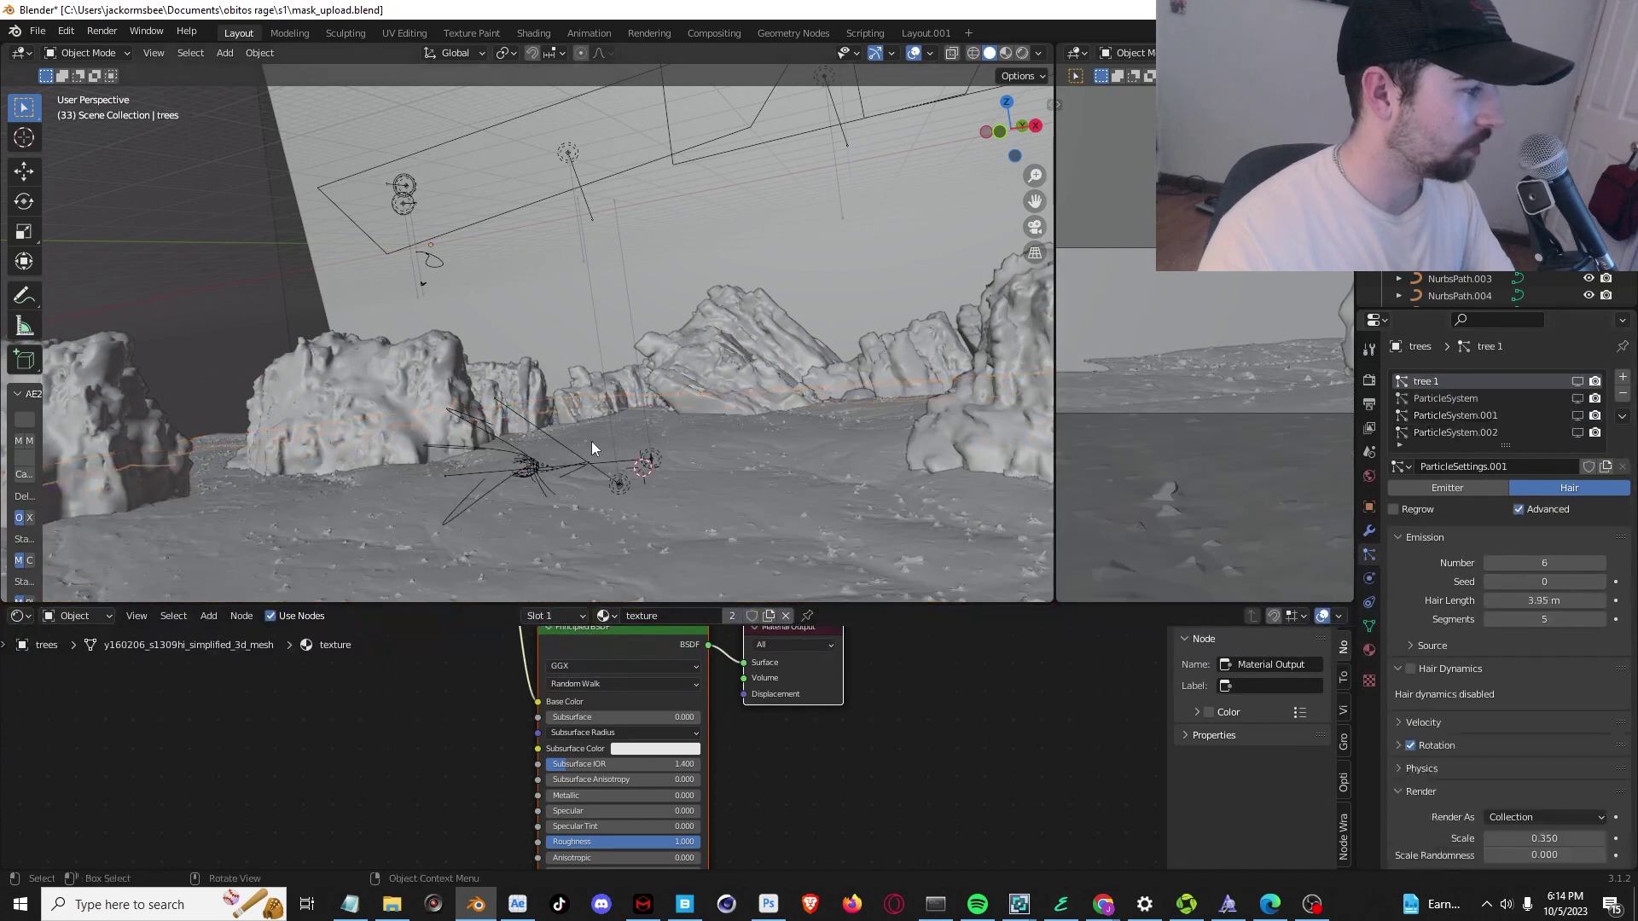
Turn the viewport display of tree 1, ParticleSystem, ParticleSystem.001 and ParticleSystem.002 on the trees object back on.
left_click(1579, 382)
scroll(747, 396, "down", 2)
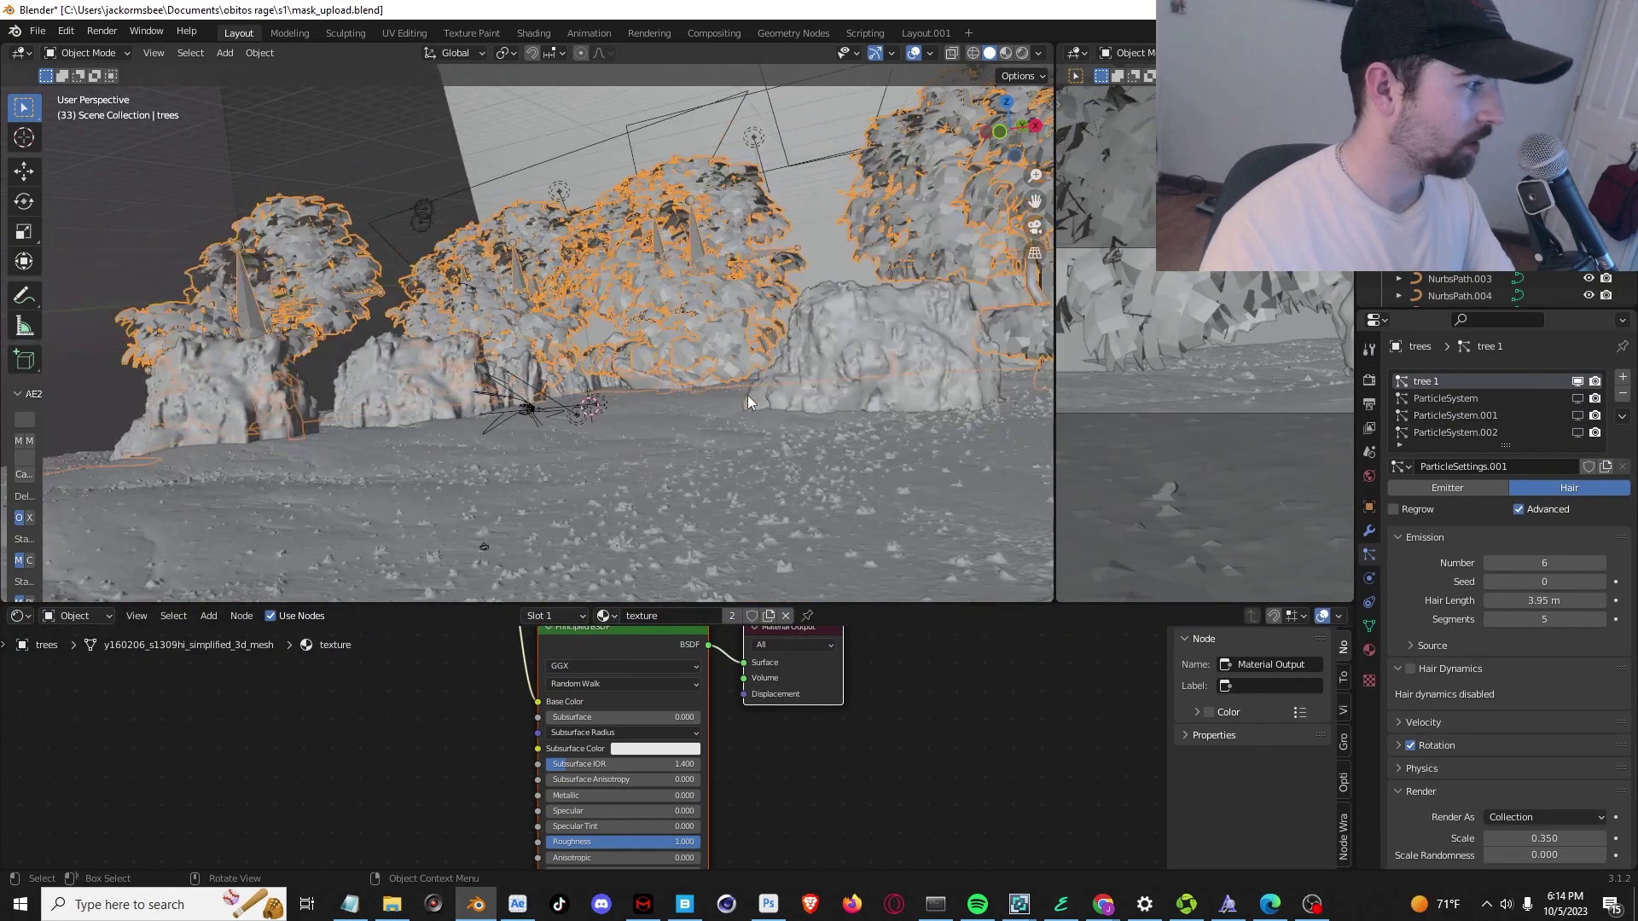
left_click_drag(748, 396, 732, 363)
scroll(730, 360, "up", 2)
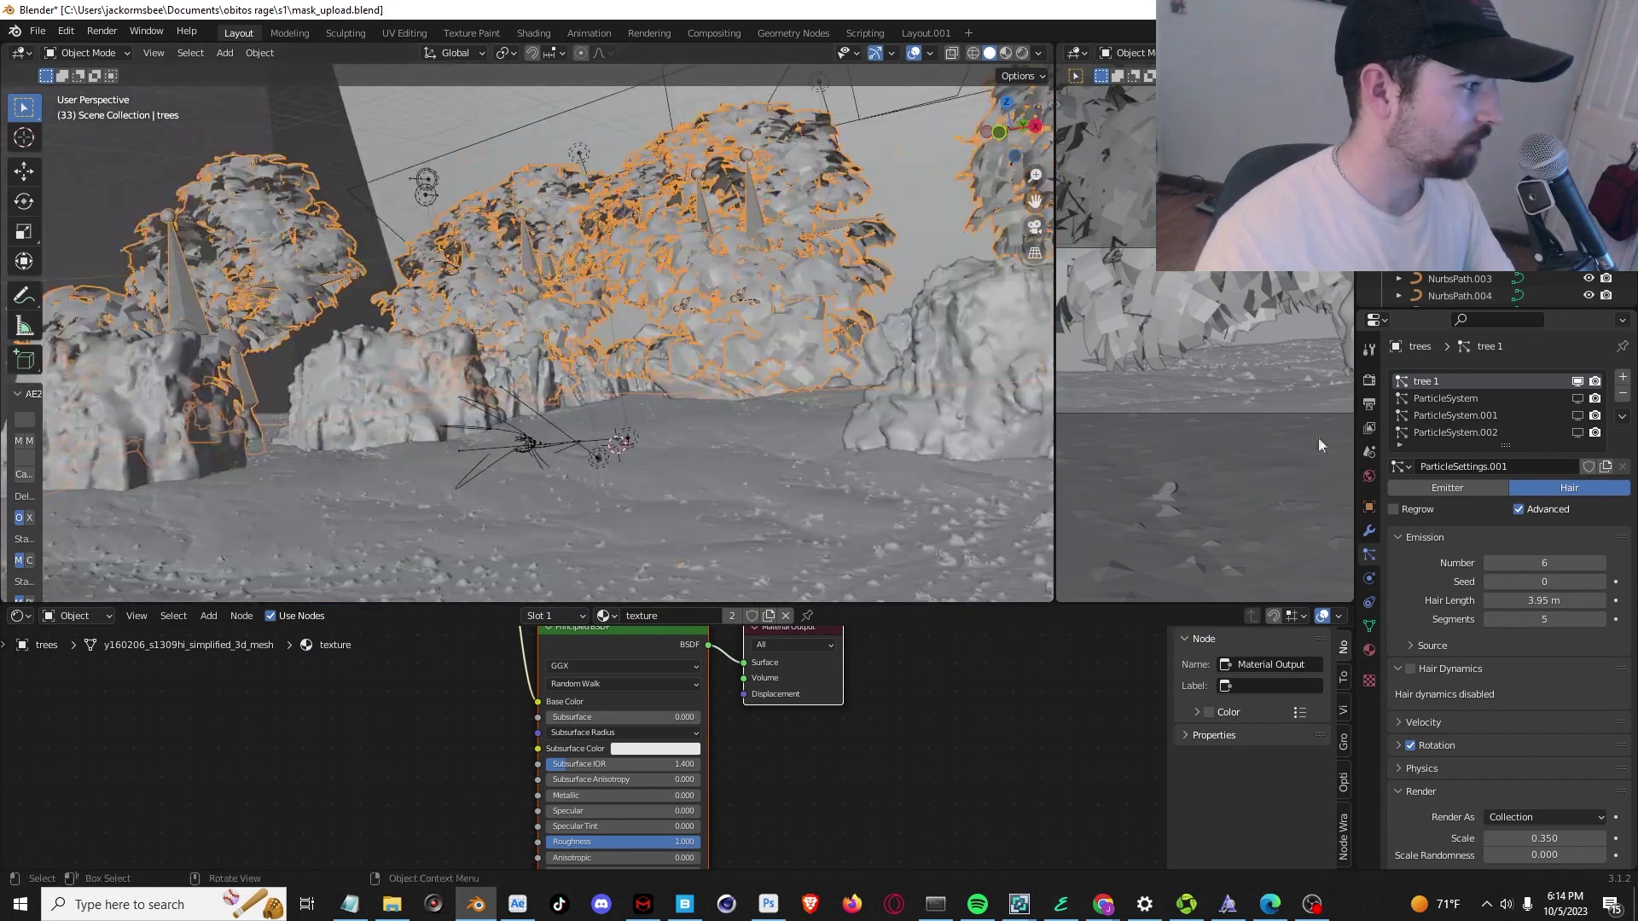
left_click(1579, 399)
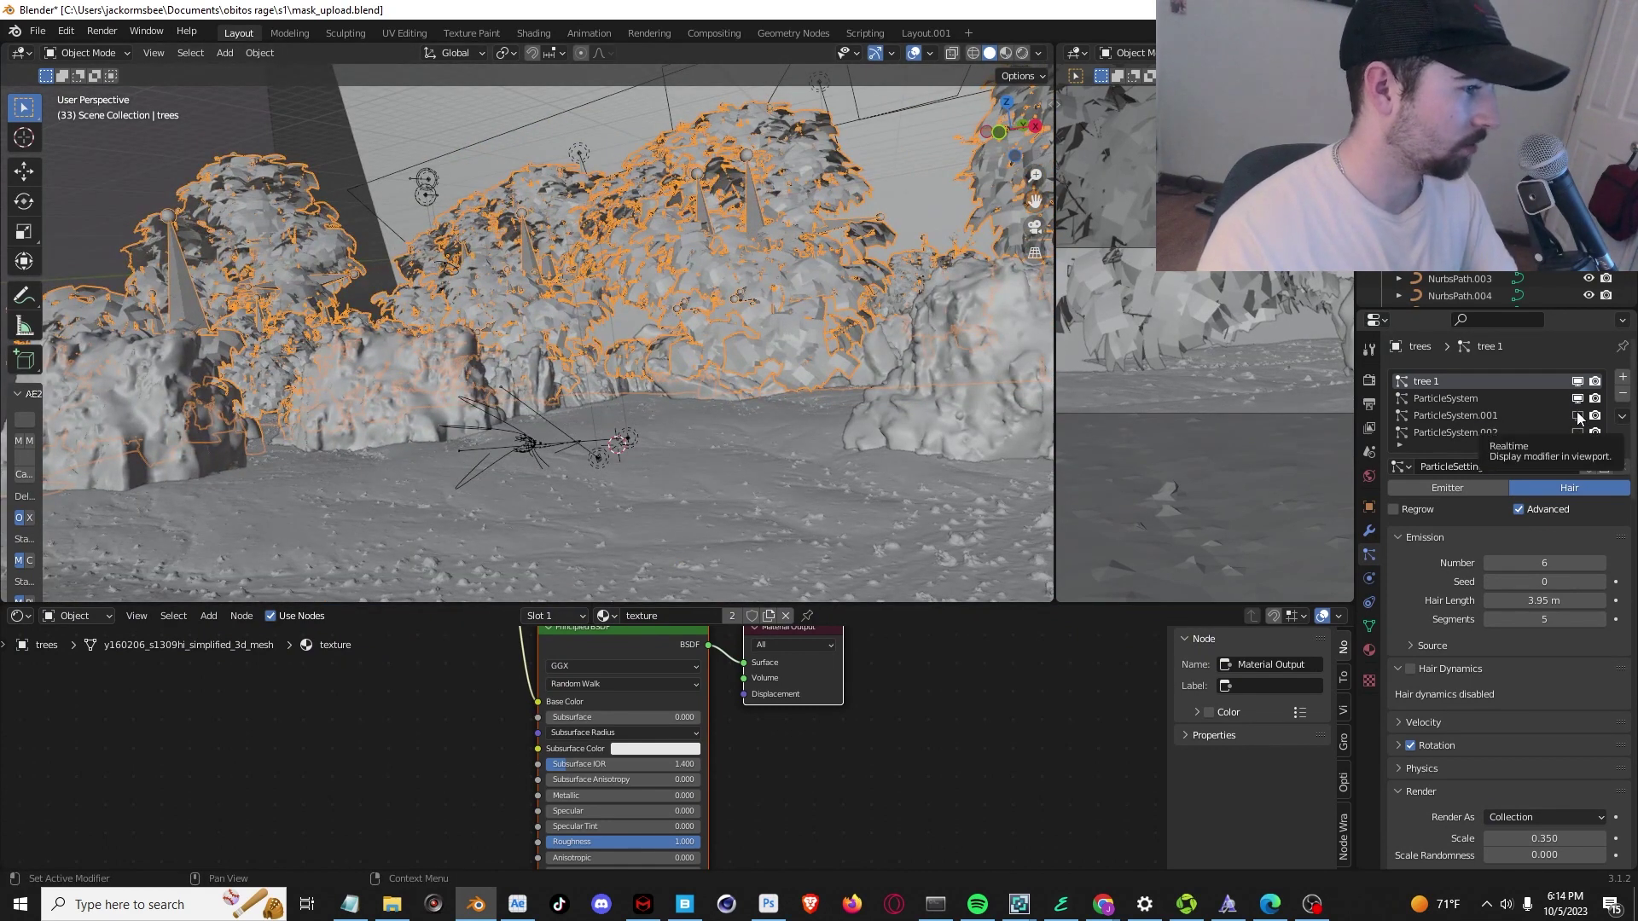
left_click(1578, 416)
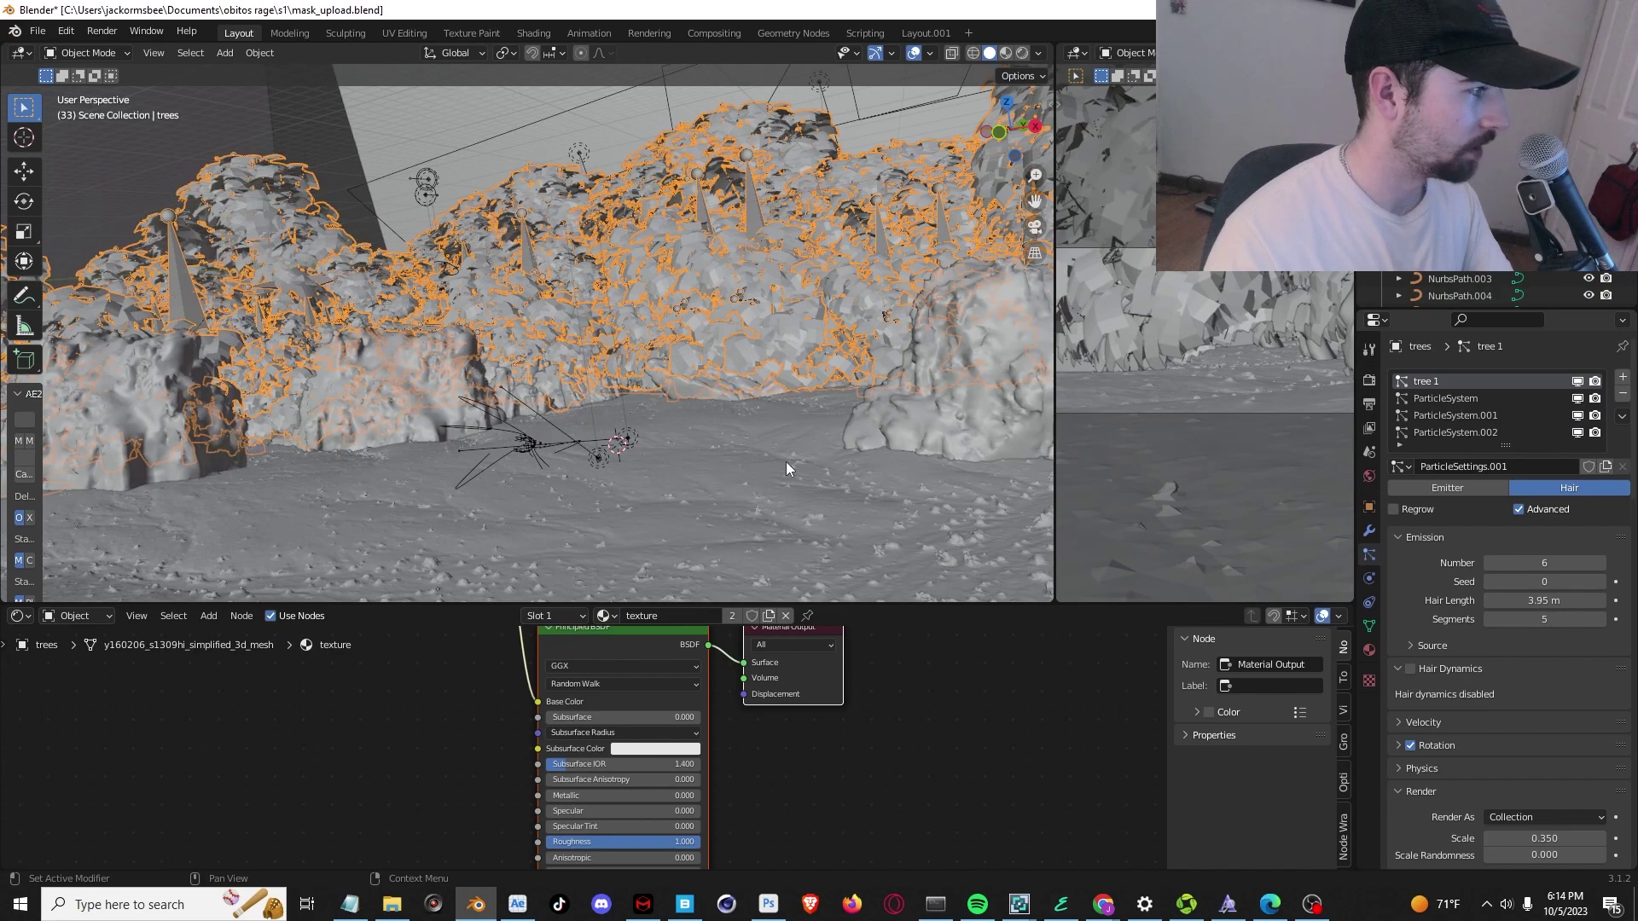
Turn off the viewport overlays and display the grass particle system on the no trees ground.
left_click_drag(785, 469, 819, 426)
left_click(912, 53)
left_click_drag(835, 186, 604, 403)
left_click(853, 409)
left_click(1576, 383)
scroll(1574, 393, "down", 2)
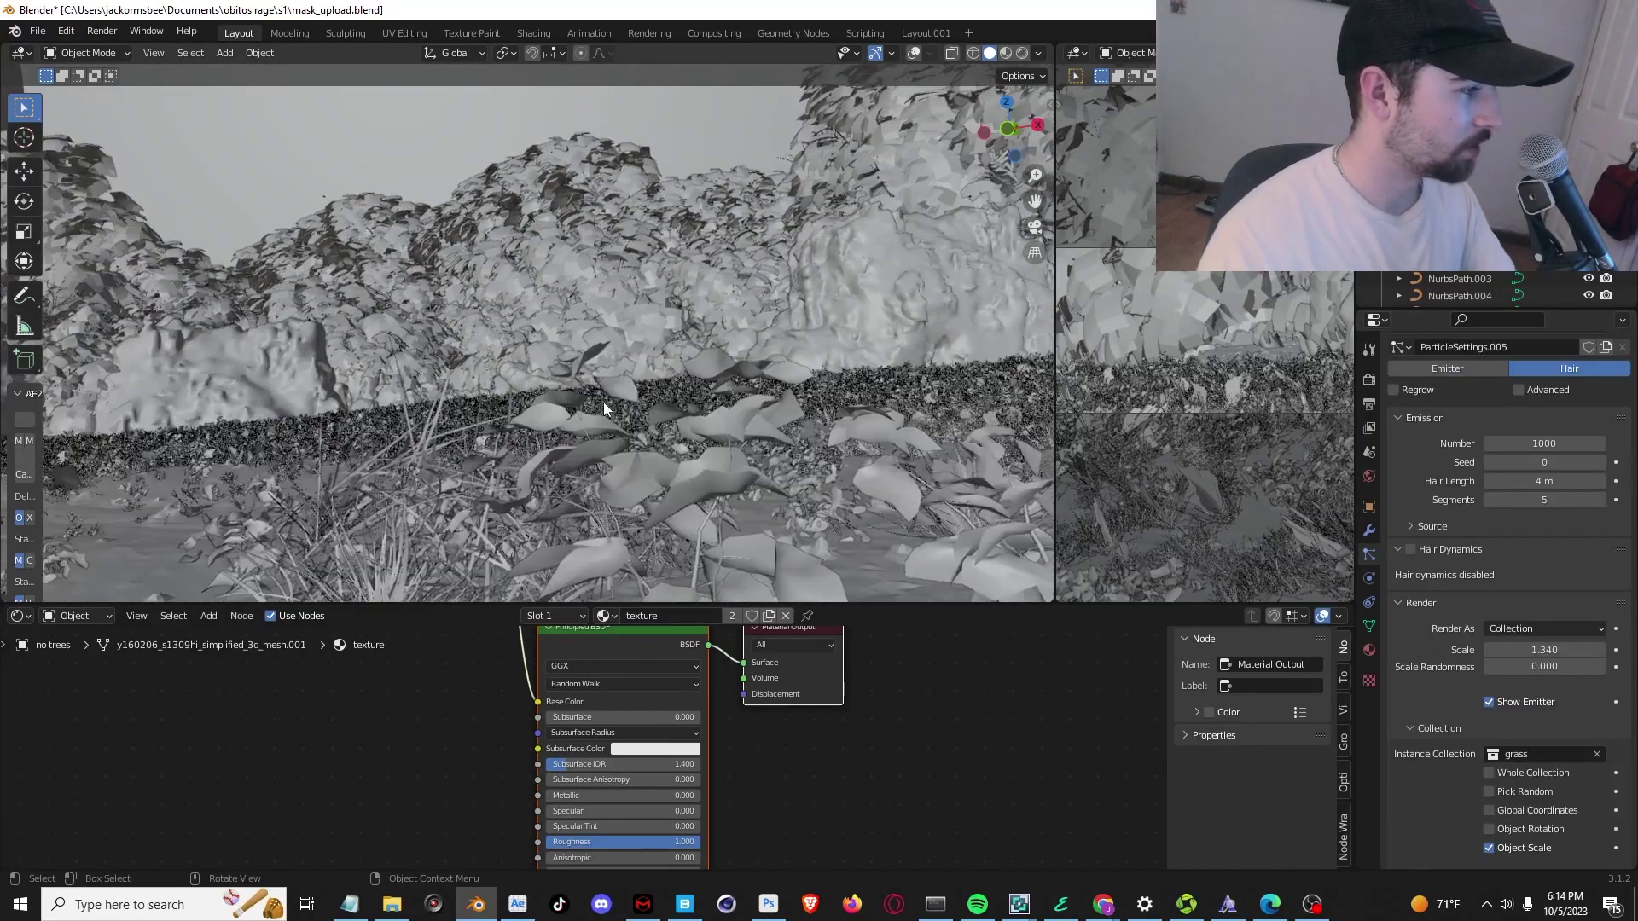
scroll(1498, 495, "up", 2)
Hide the grass, restore the overlays, and add a Hair particle system to the no trees ground with Group.001 as its density vertex group.
left_click(1576, 381)
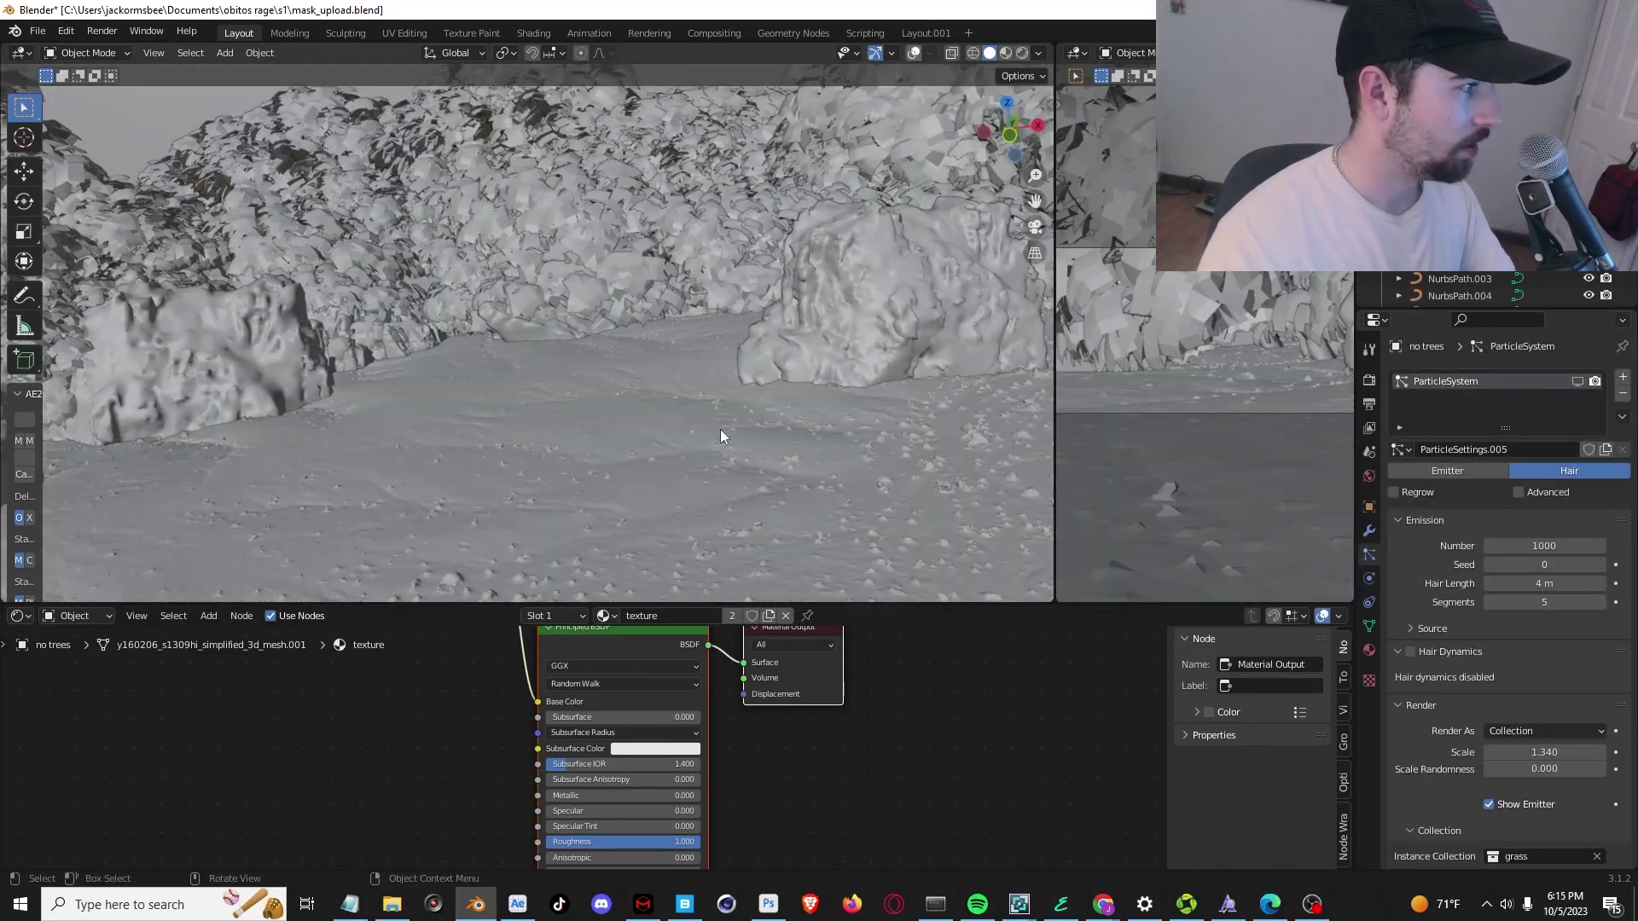
left_click(914, 54)
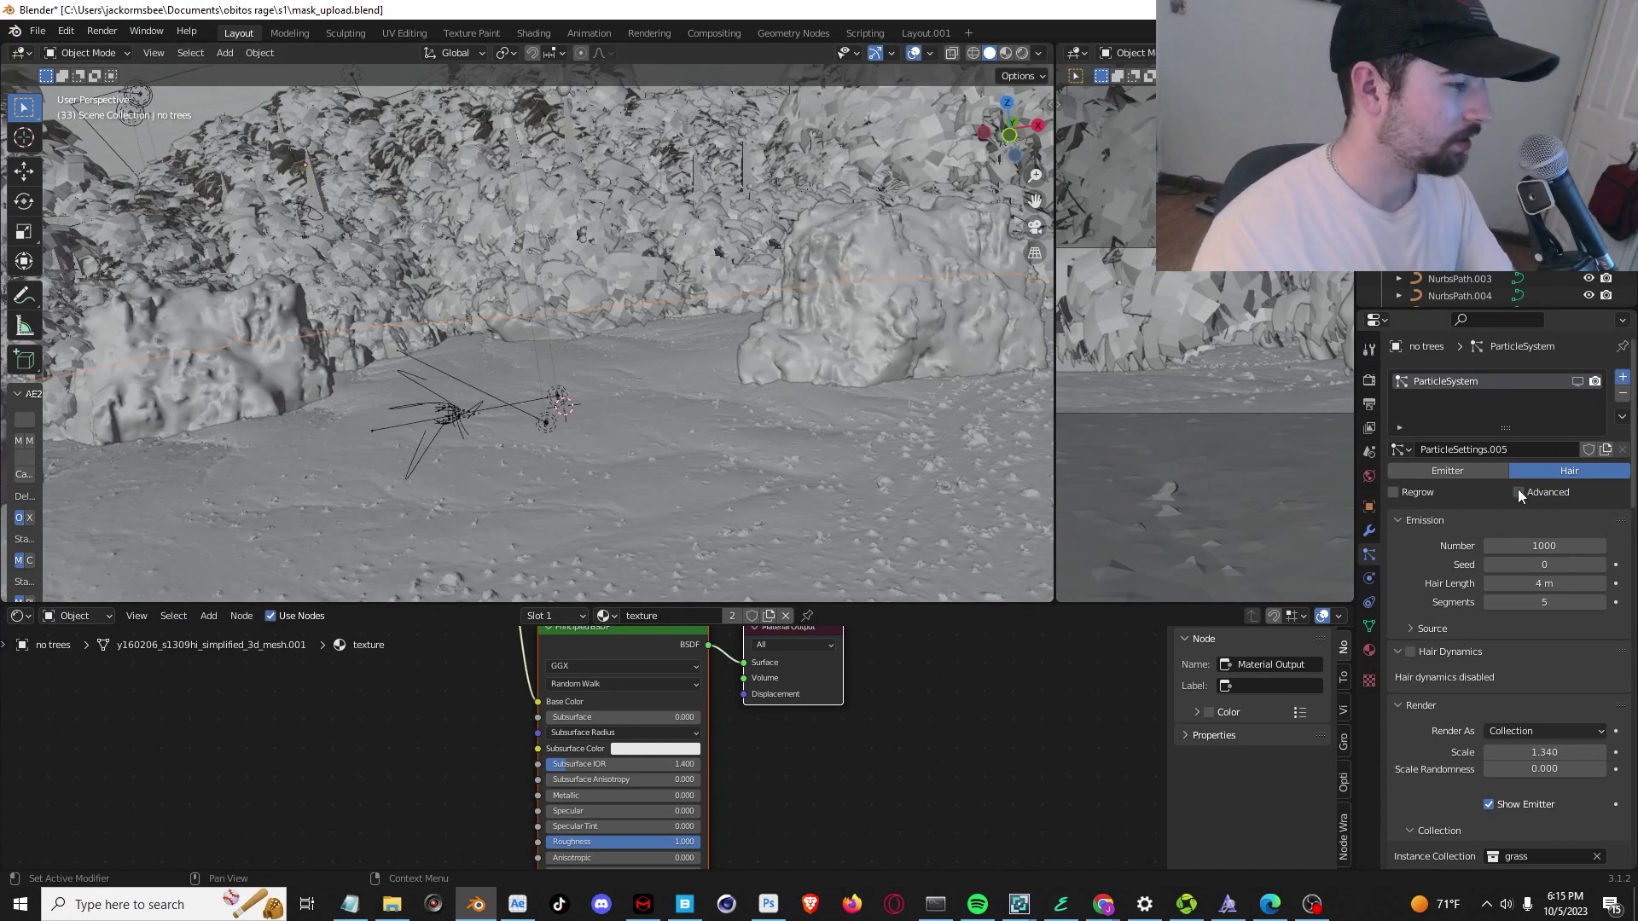
left_click(1622, 376)
left_click(1569, 471)
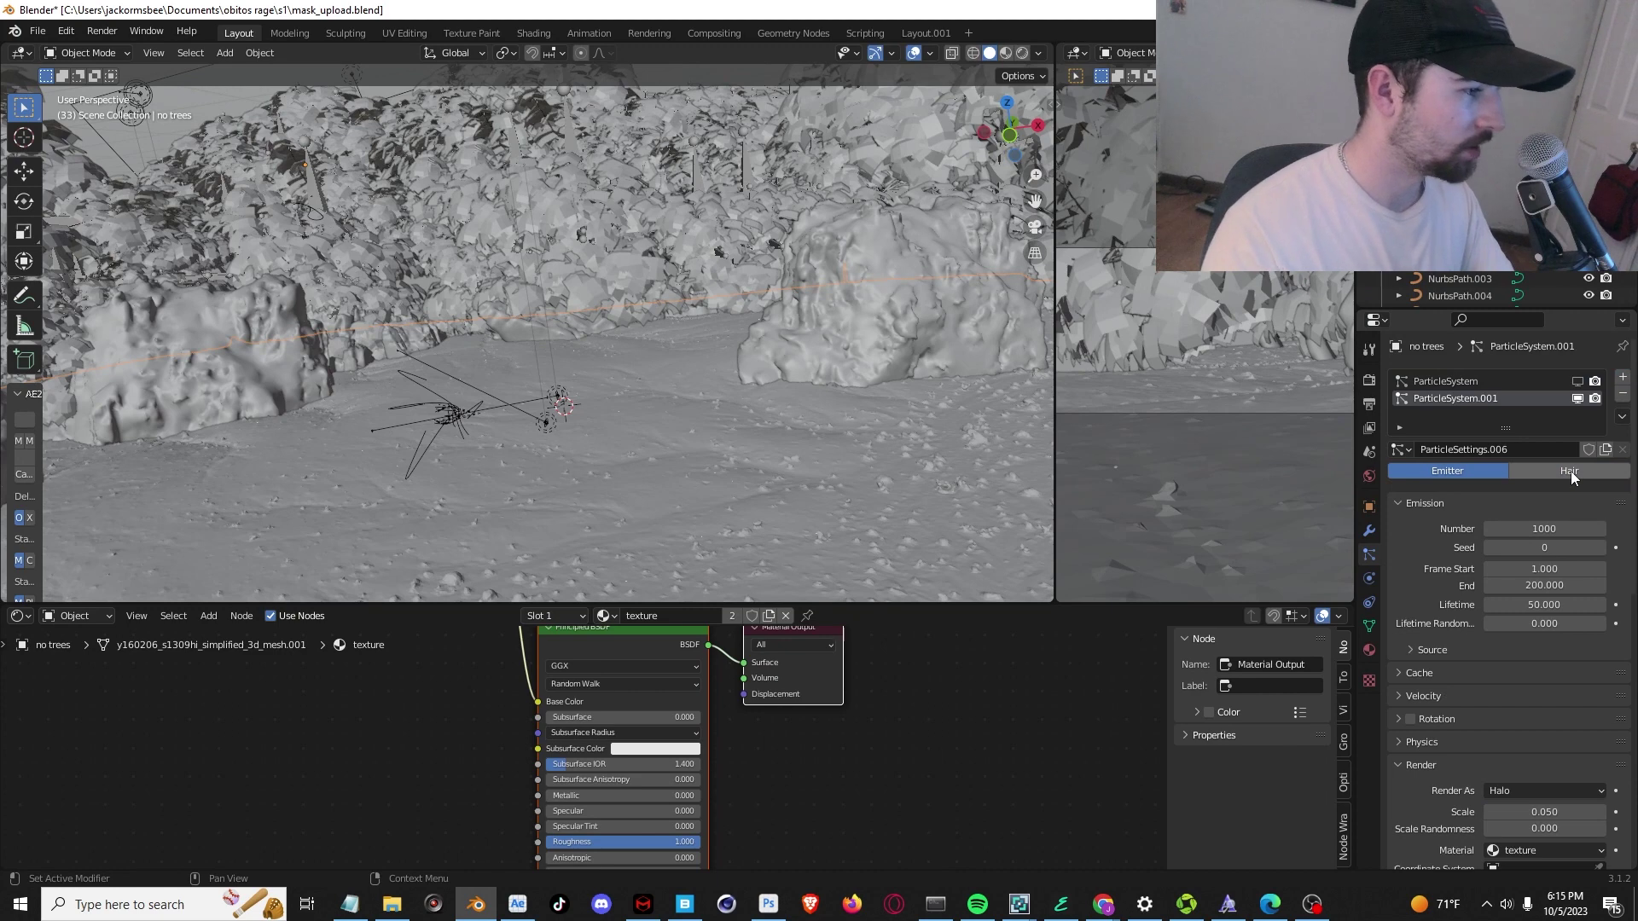
scroll(1467, 571, "down", 15)
Examine the ground's density vertex group in Weight Paint mode from above and return to Object Mode.
key("ctrl+Tab")
key("ctrl+Tab")
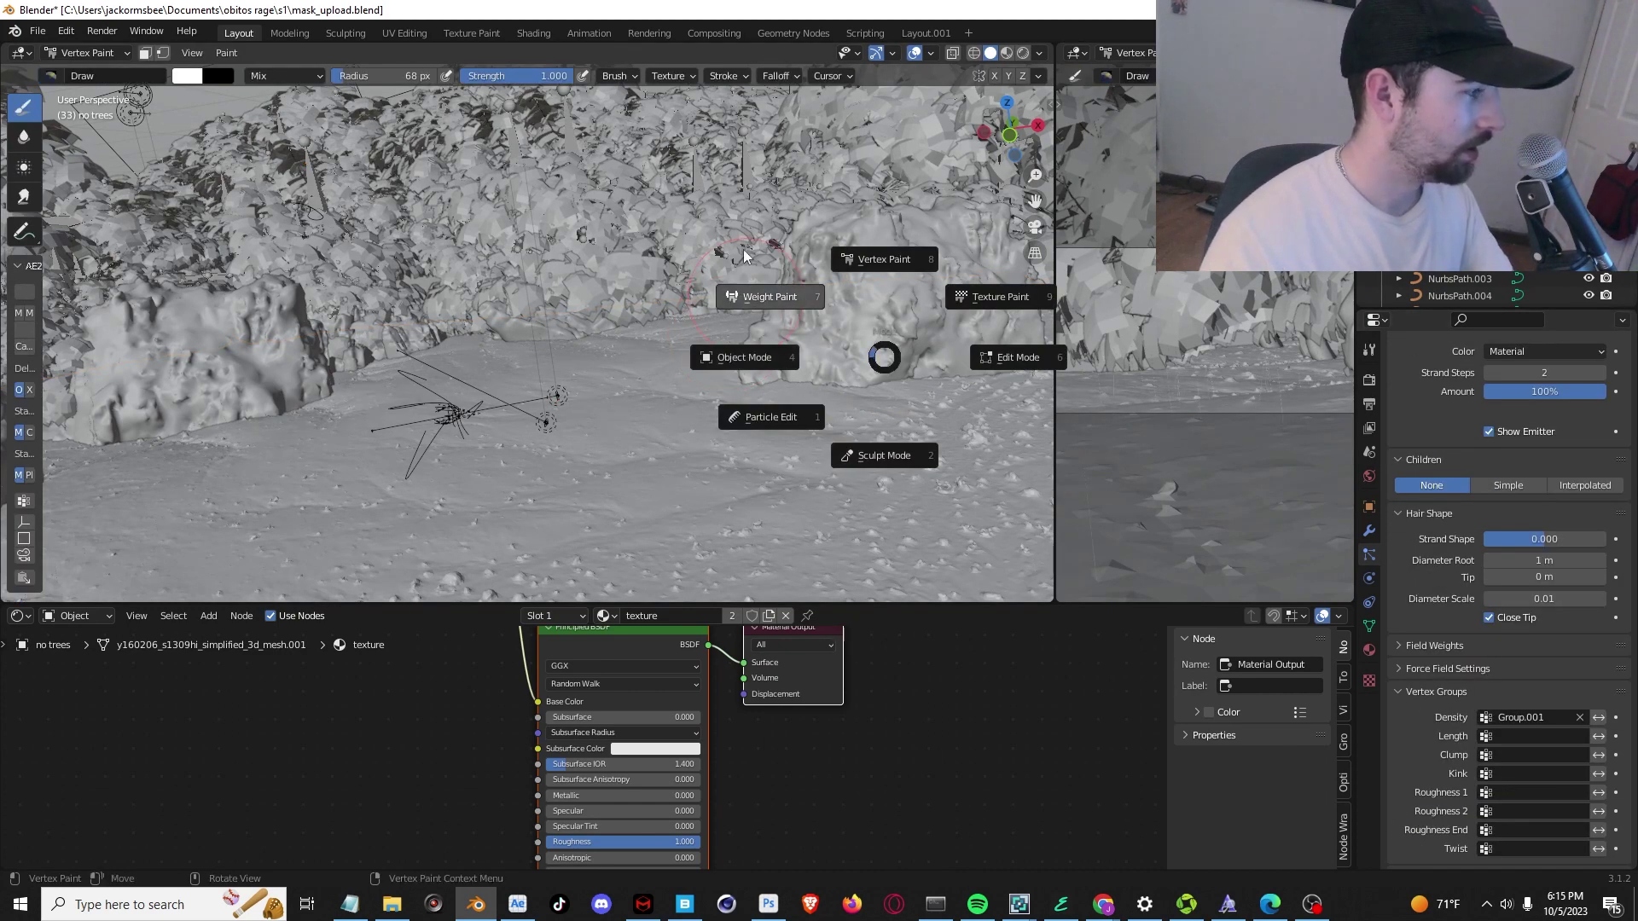
left_click(745, 295)
scroll(547, 327, "down", 5)
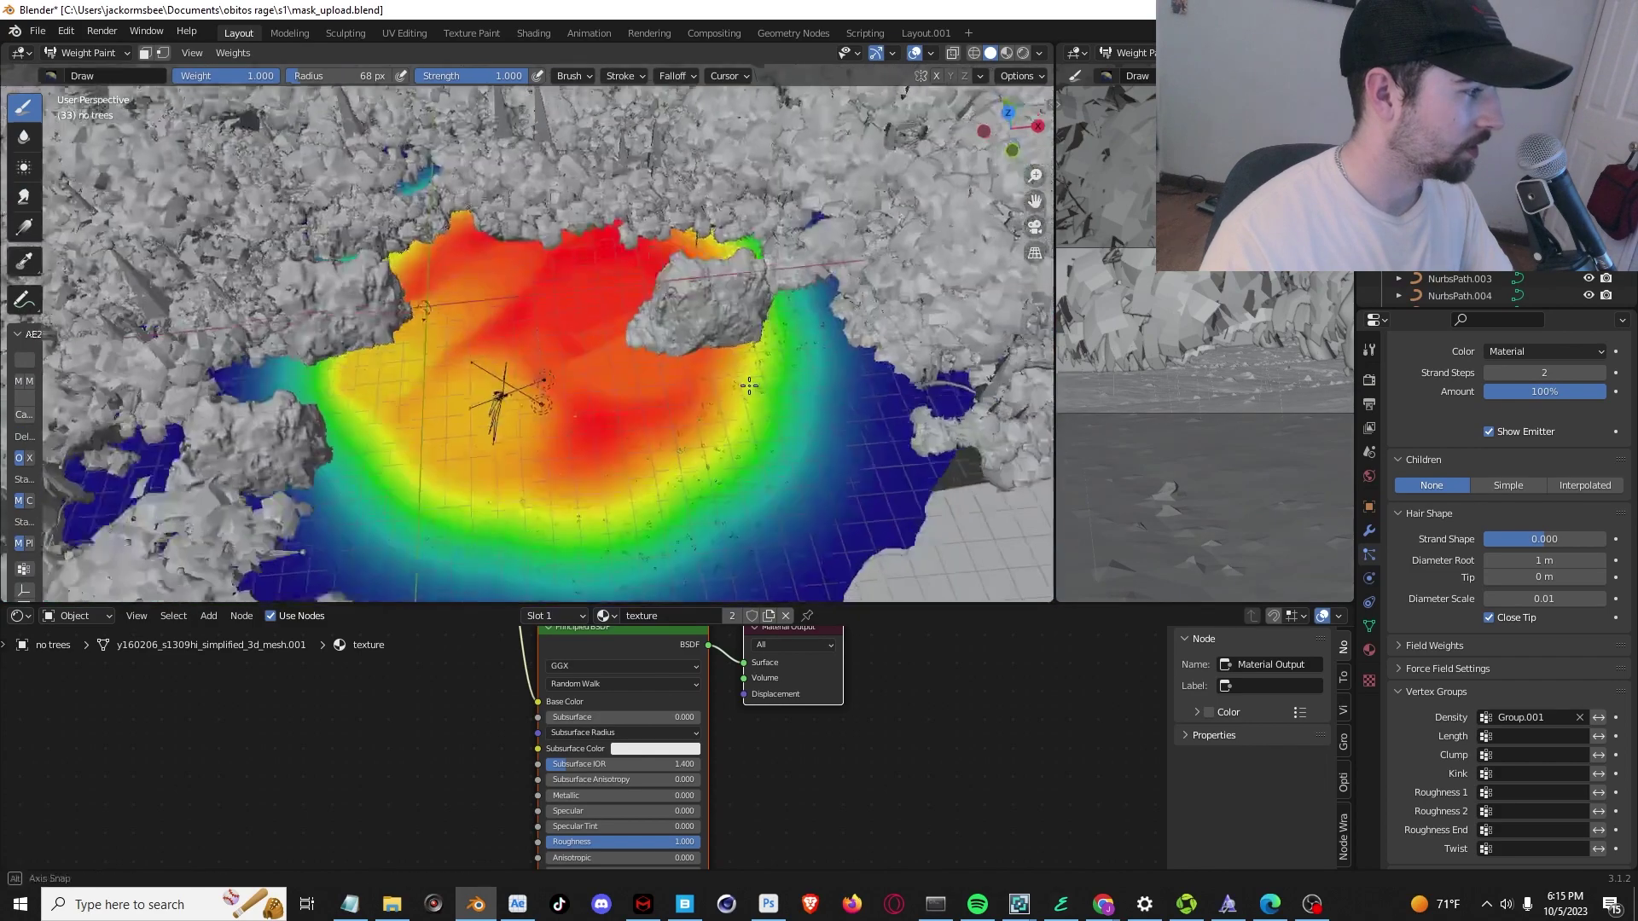
scroll(596, 418, "up", 5)
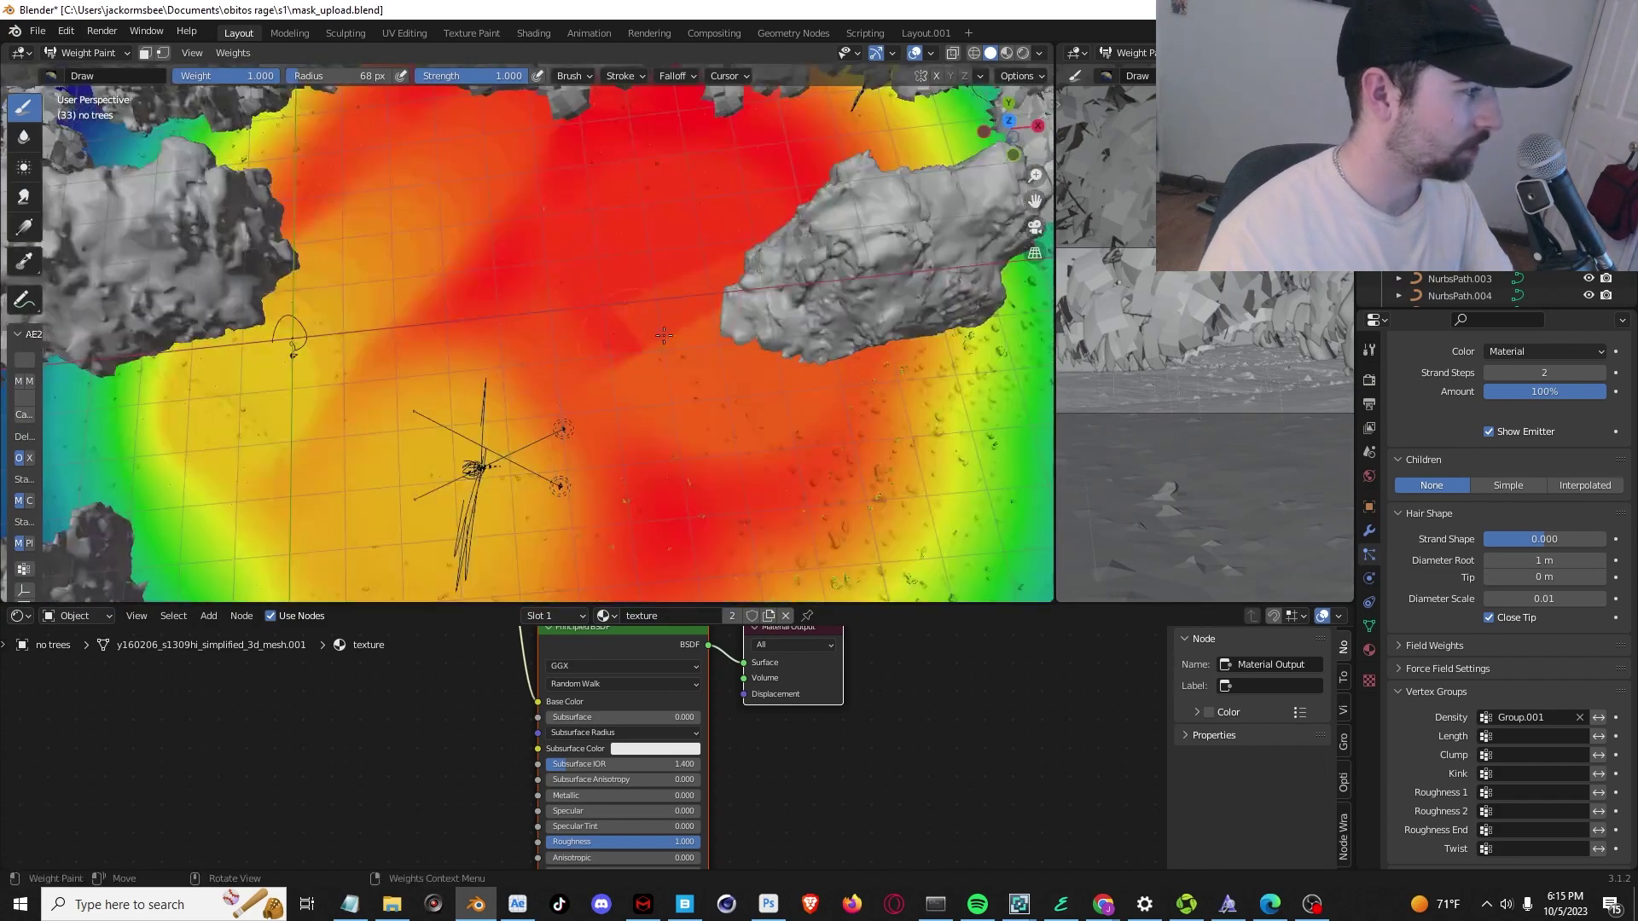
scroll(716, 427, "down", 5)
scroll(716, 427, "up", 4)
key("ctrl+Tab")
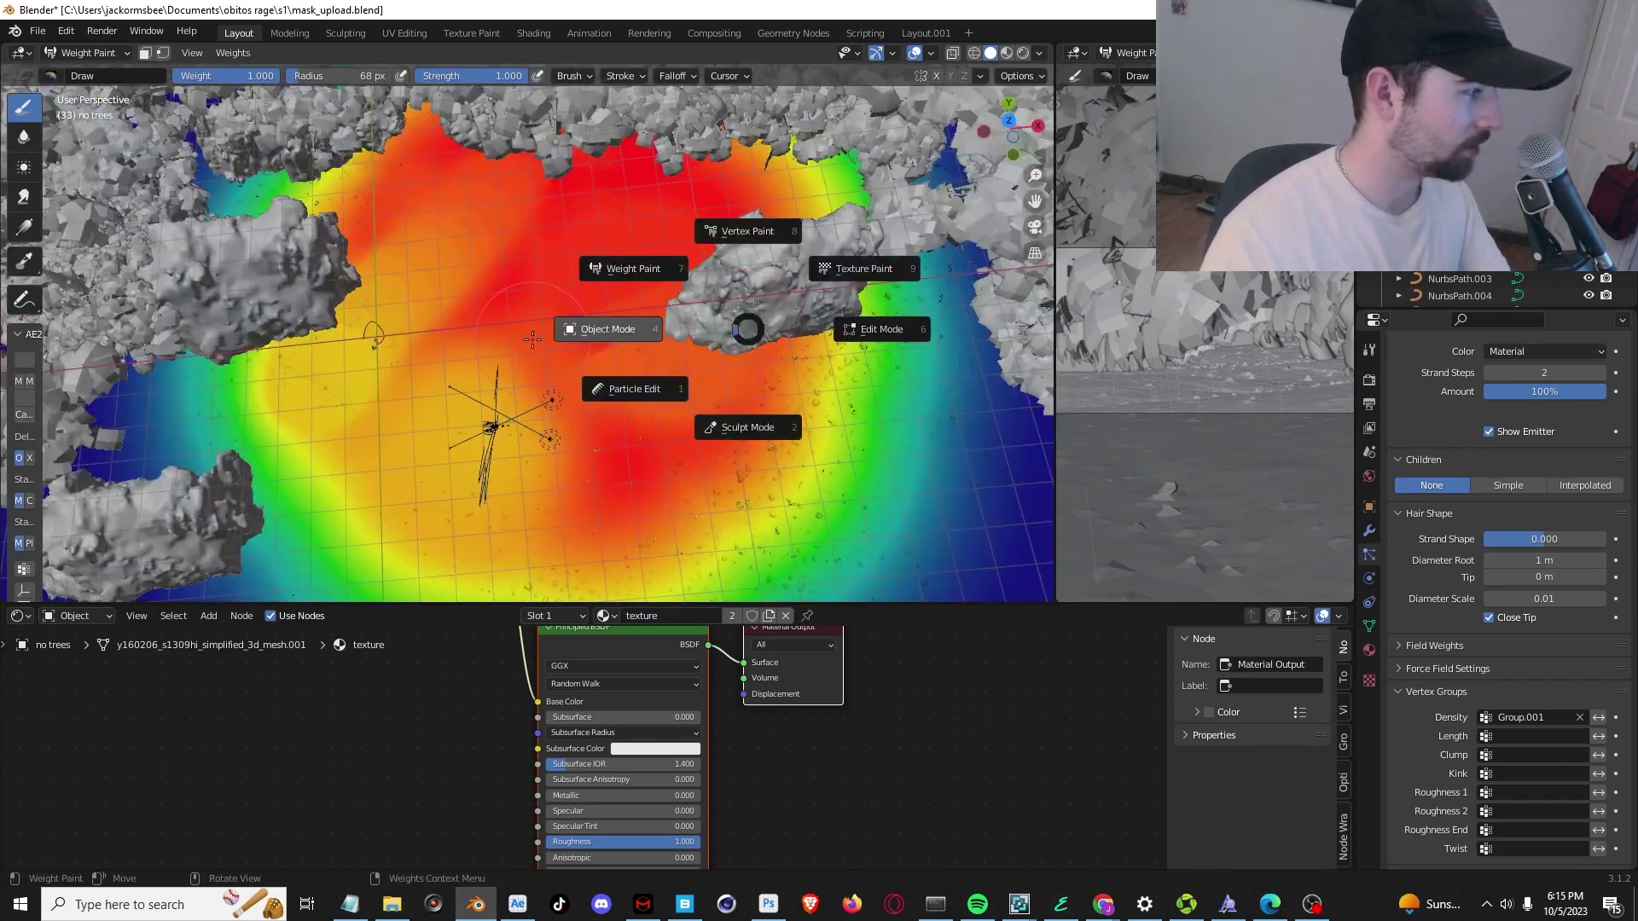
left_click(532, 339)
Hide the newly added ParticleSystem.001, display the ground's grass system again and view the scene through the camera.
scroll(532, 339, "up", 2)
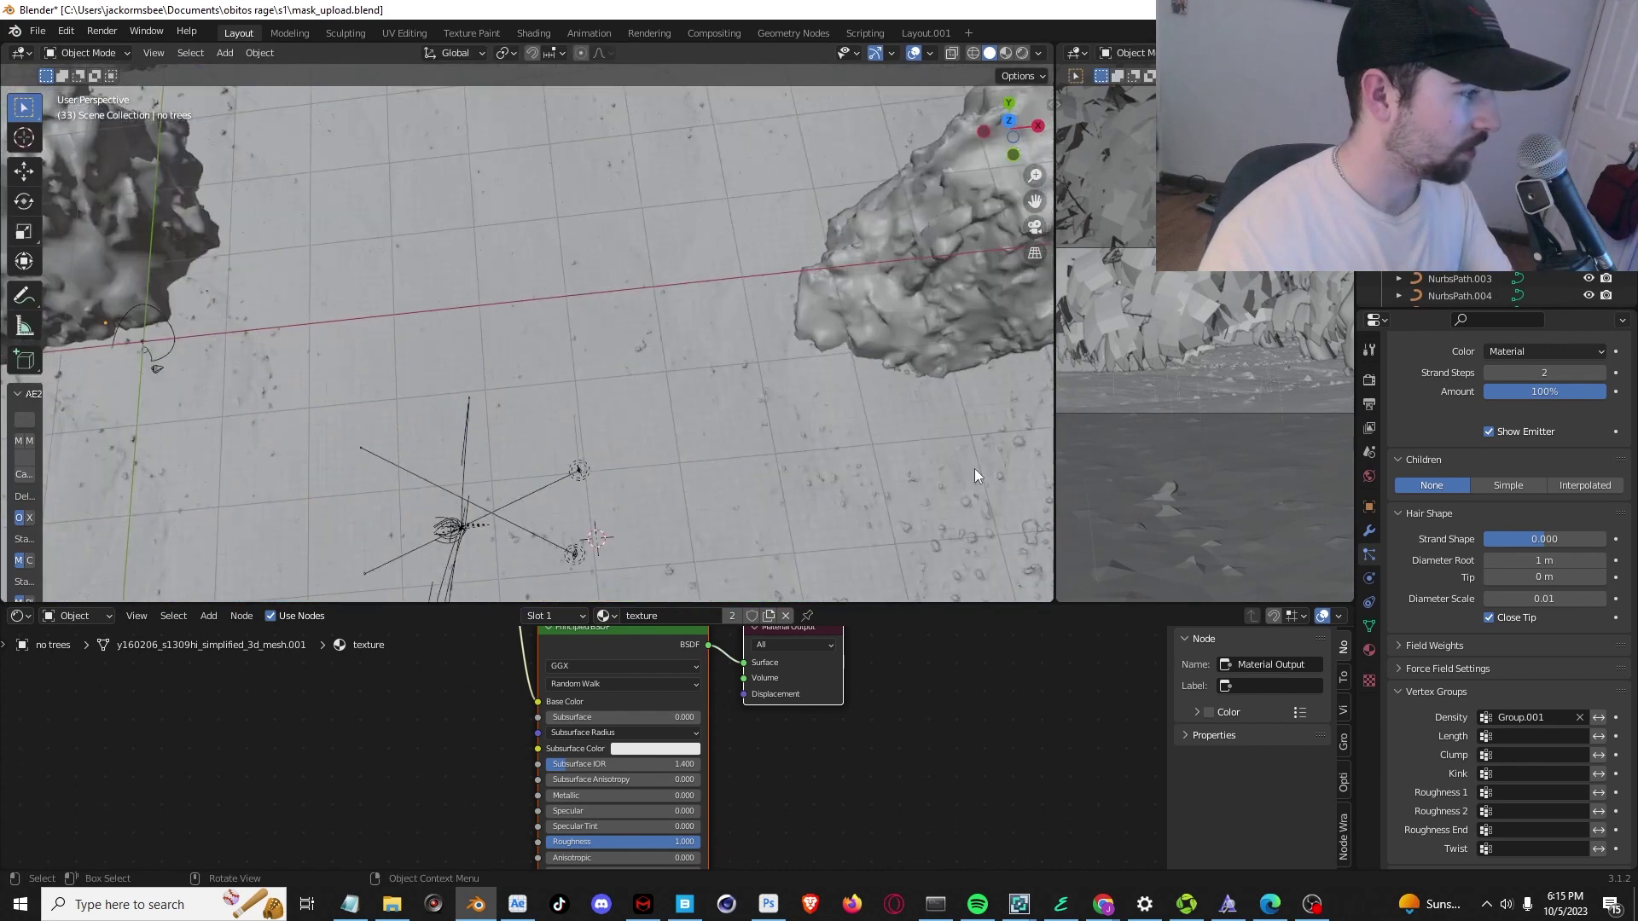
scroll(1442, 512, "up", 5)
scroll(1476, 490, "up", 5)
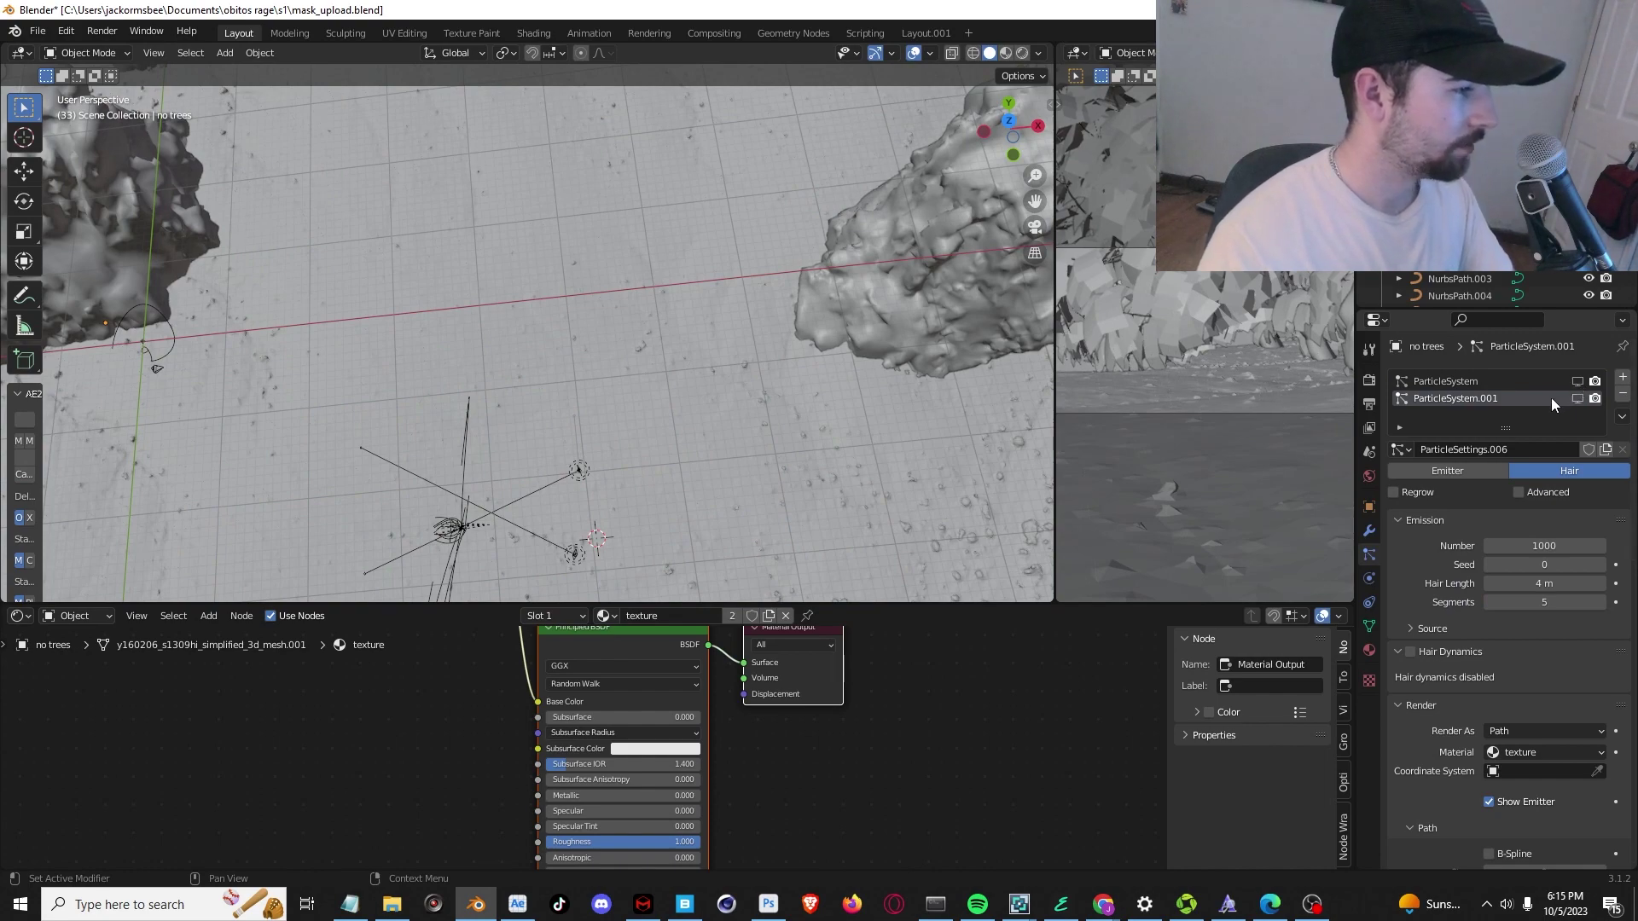
left_click(1577, 380)
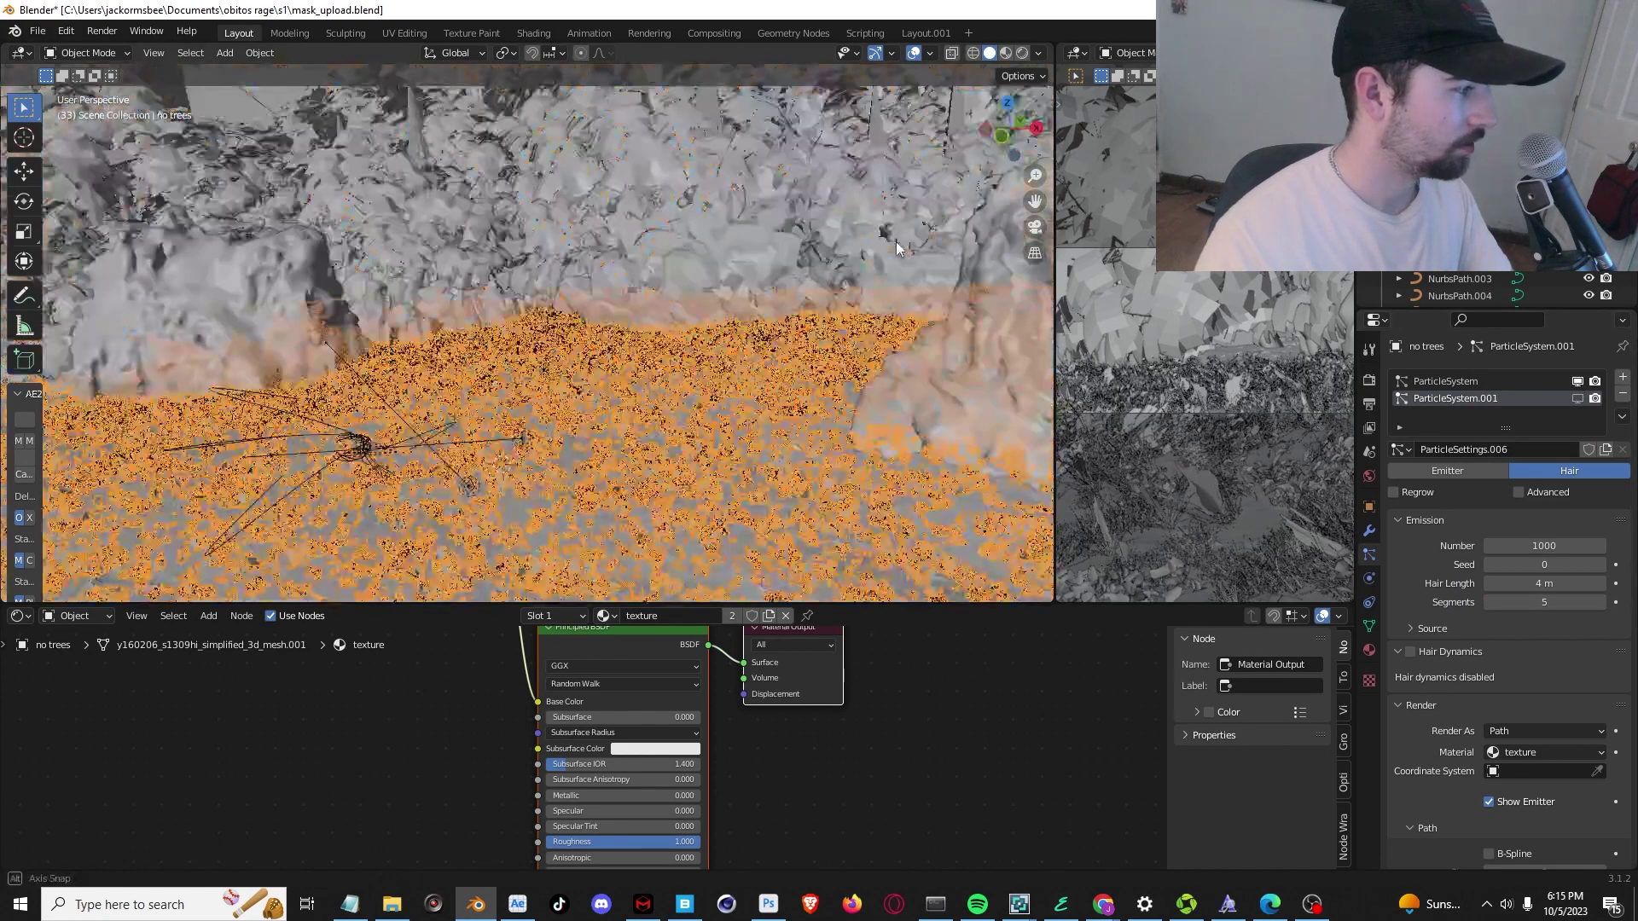
left_click_drag(923, 284, 851, 407)
key("KP_0")
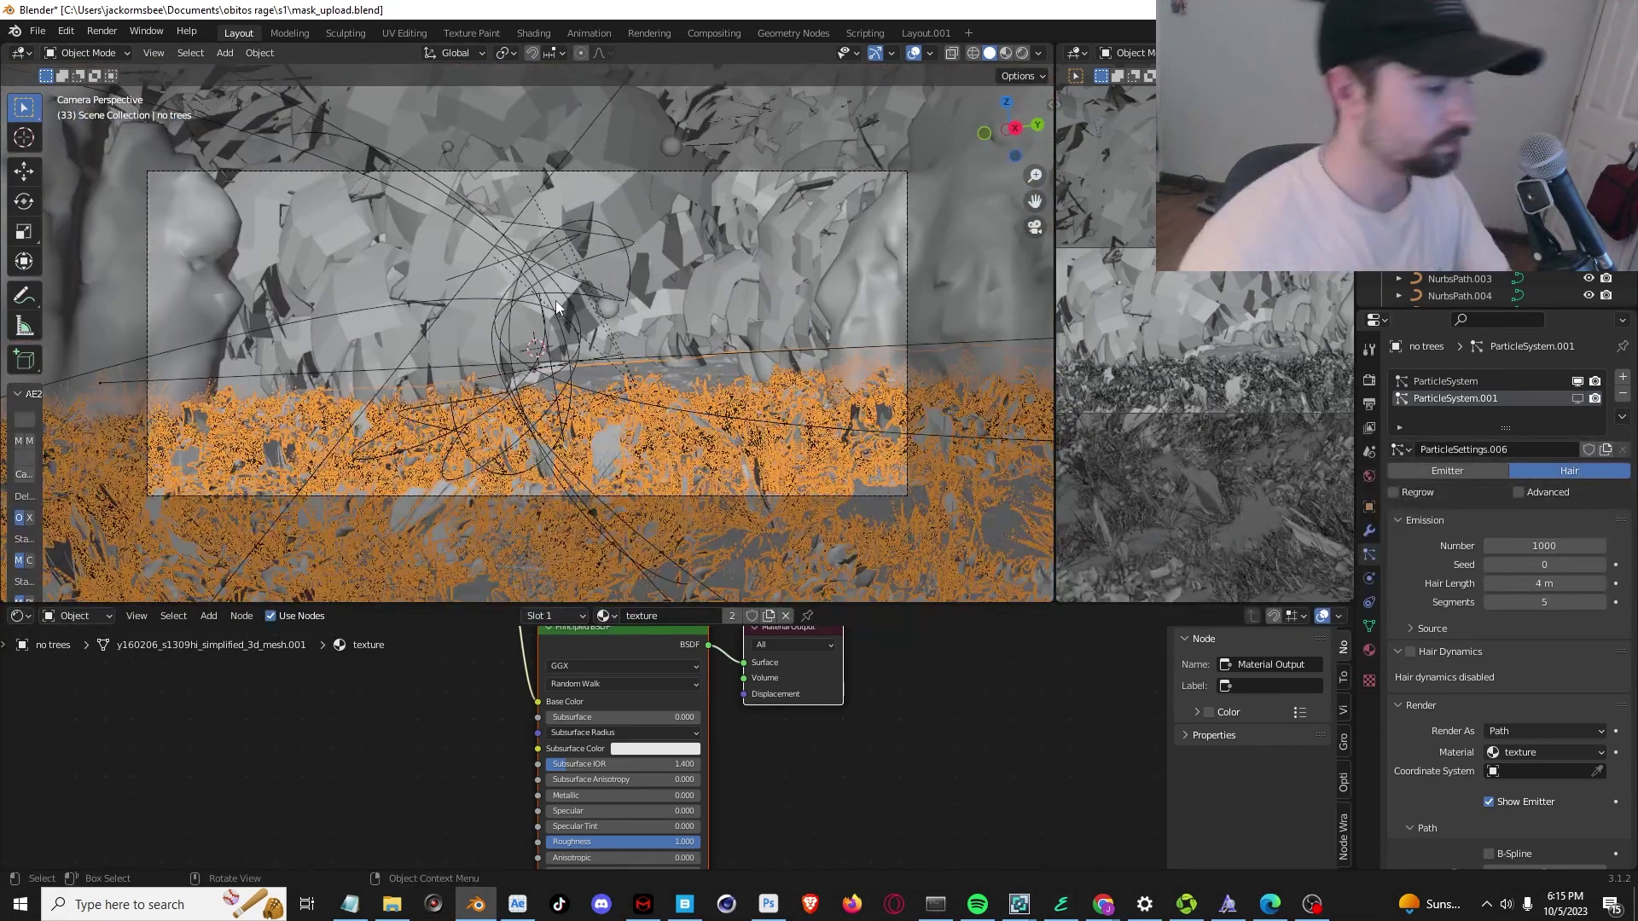
Switch to After Effects and open the nested composition Pre-comp 2, fitting its whole frame in view.
left_click(517, 904)
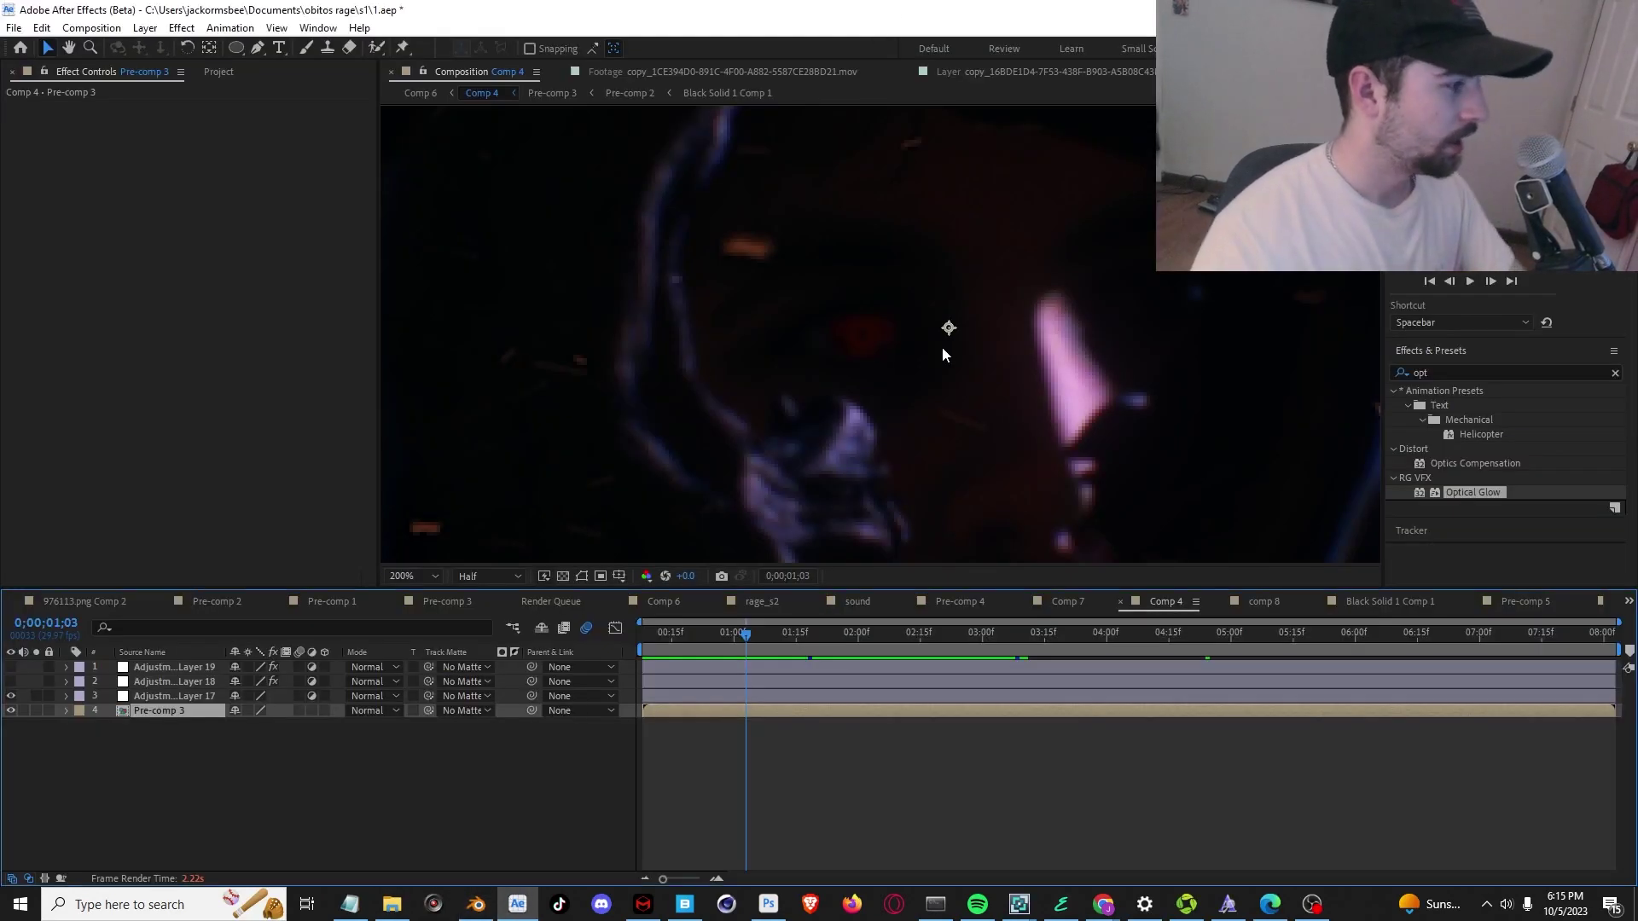
scroll(944, 350, "down", 4)
scroll(940, 370, "up", 2)
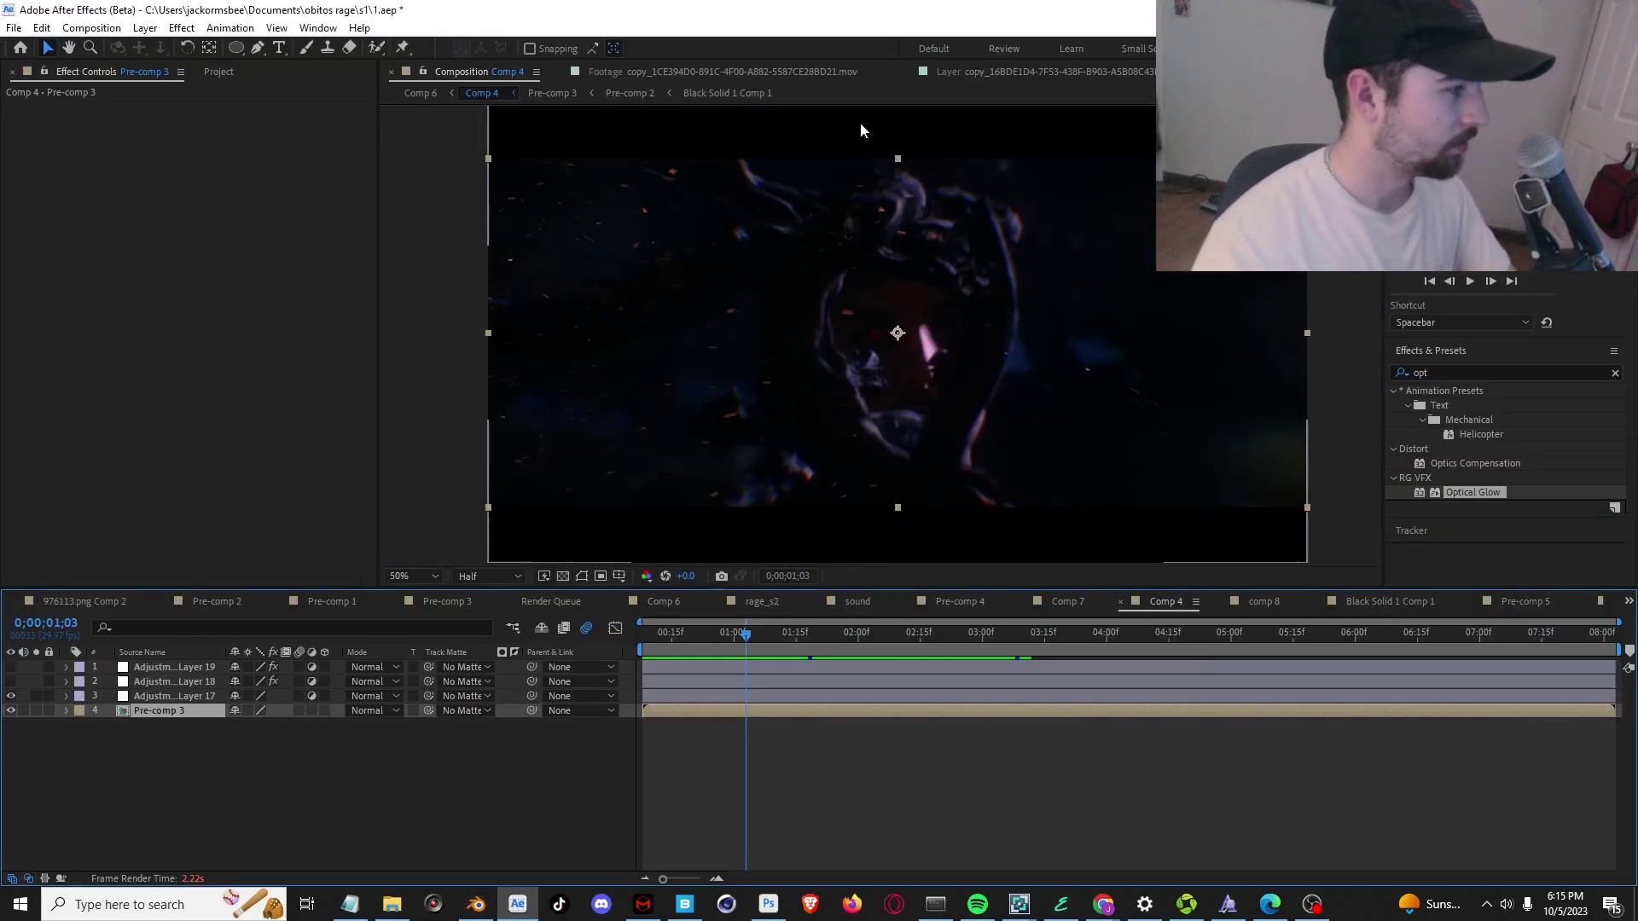
left_click(698, 94)
left_click(629, 96)
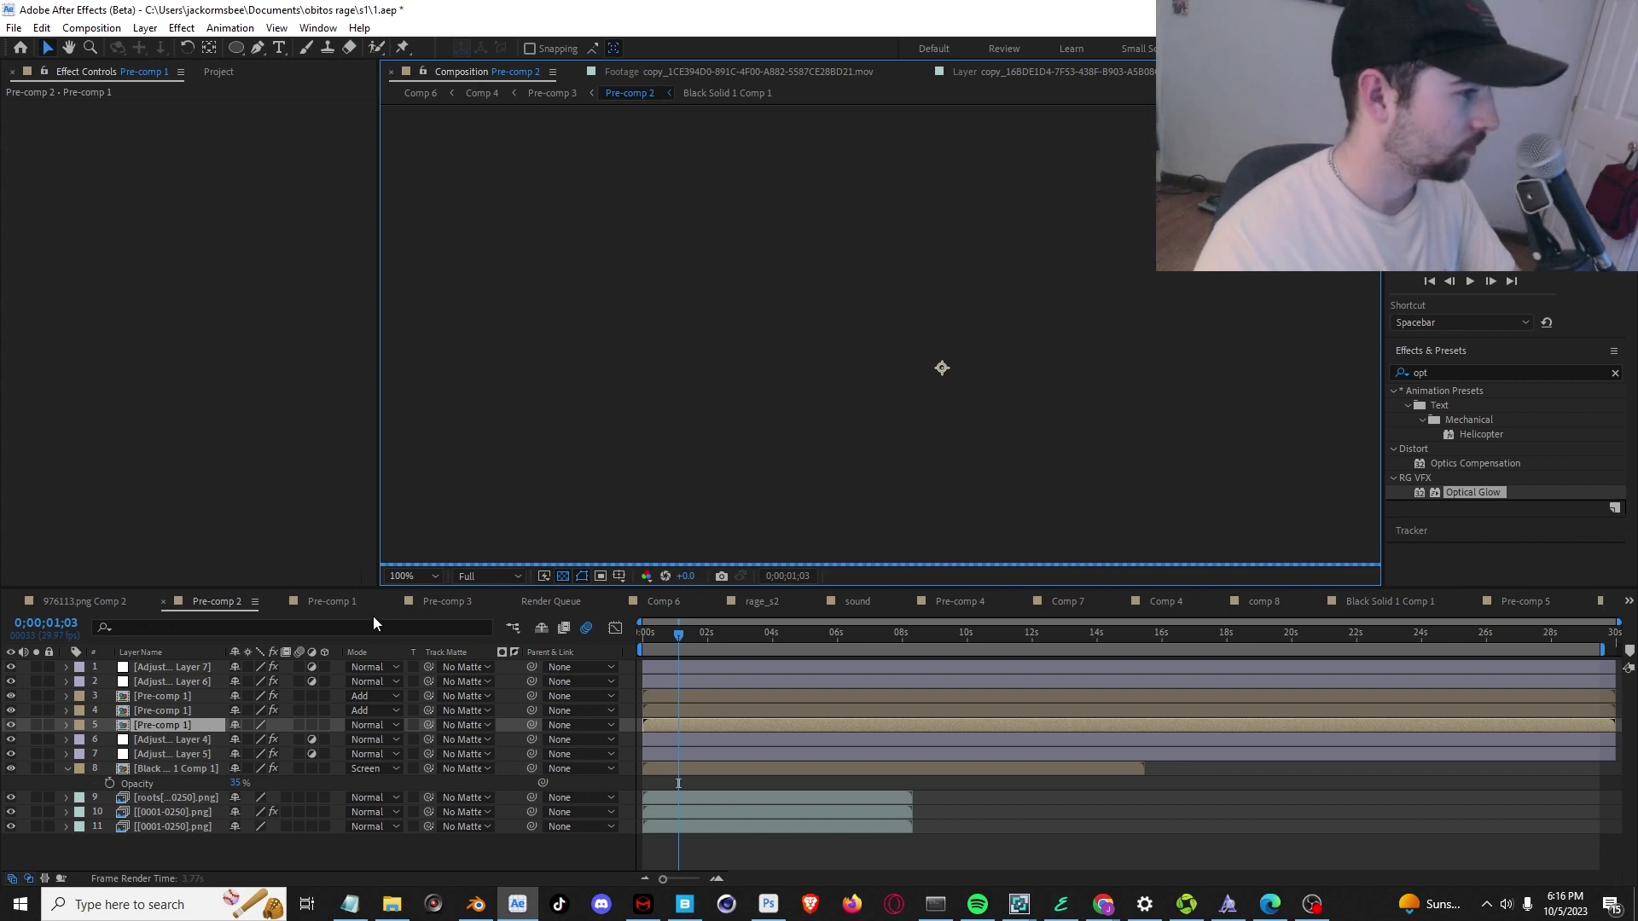
scroll(816, 300, "down", 2)
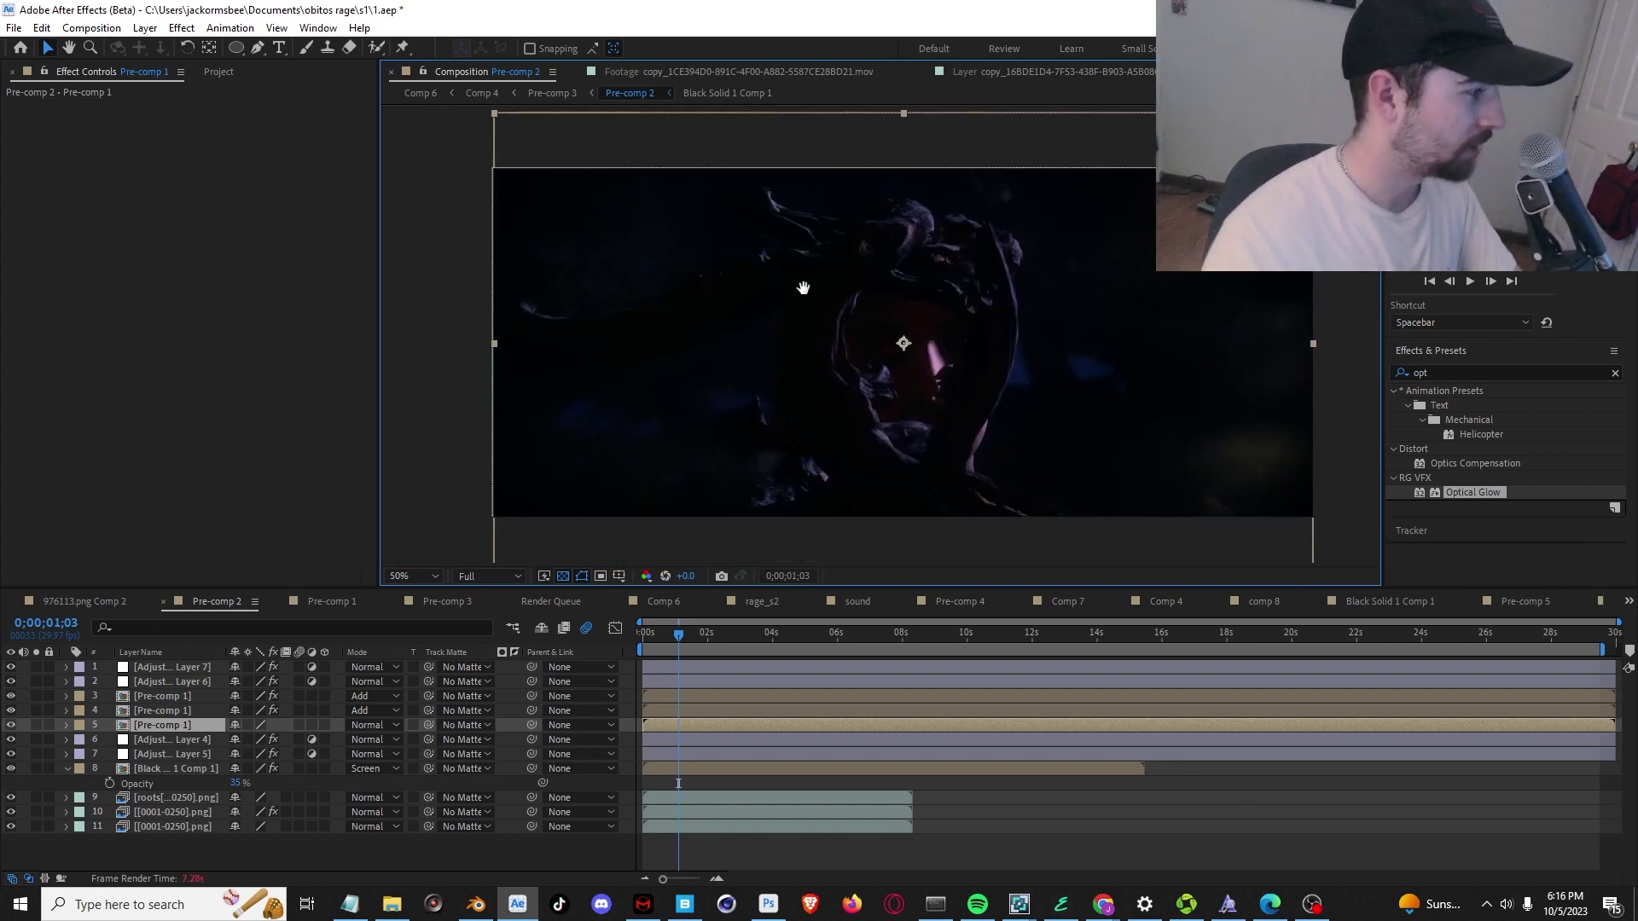
left_click_drag(821, 314, 794, 316)
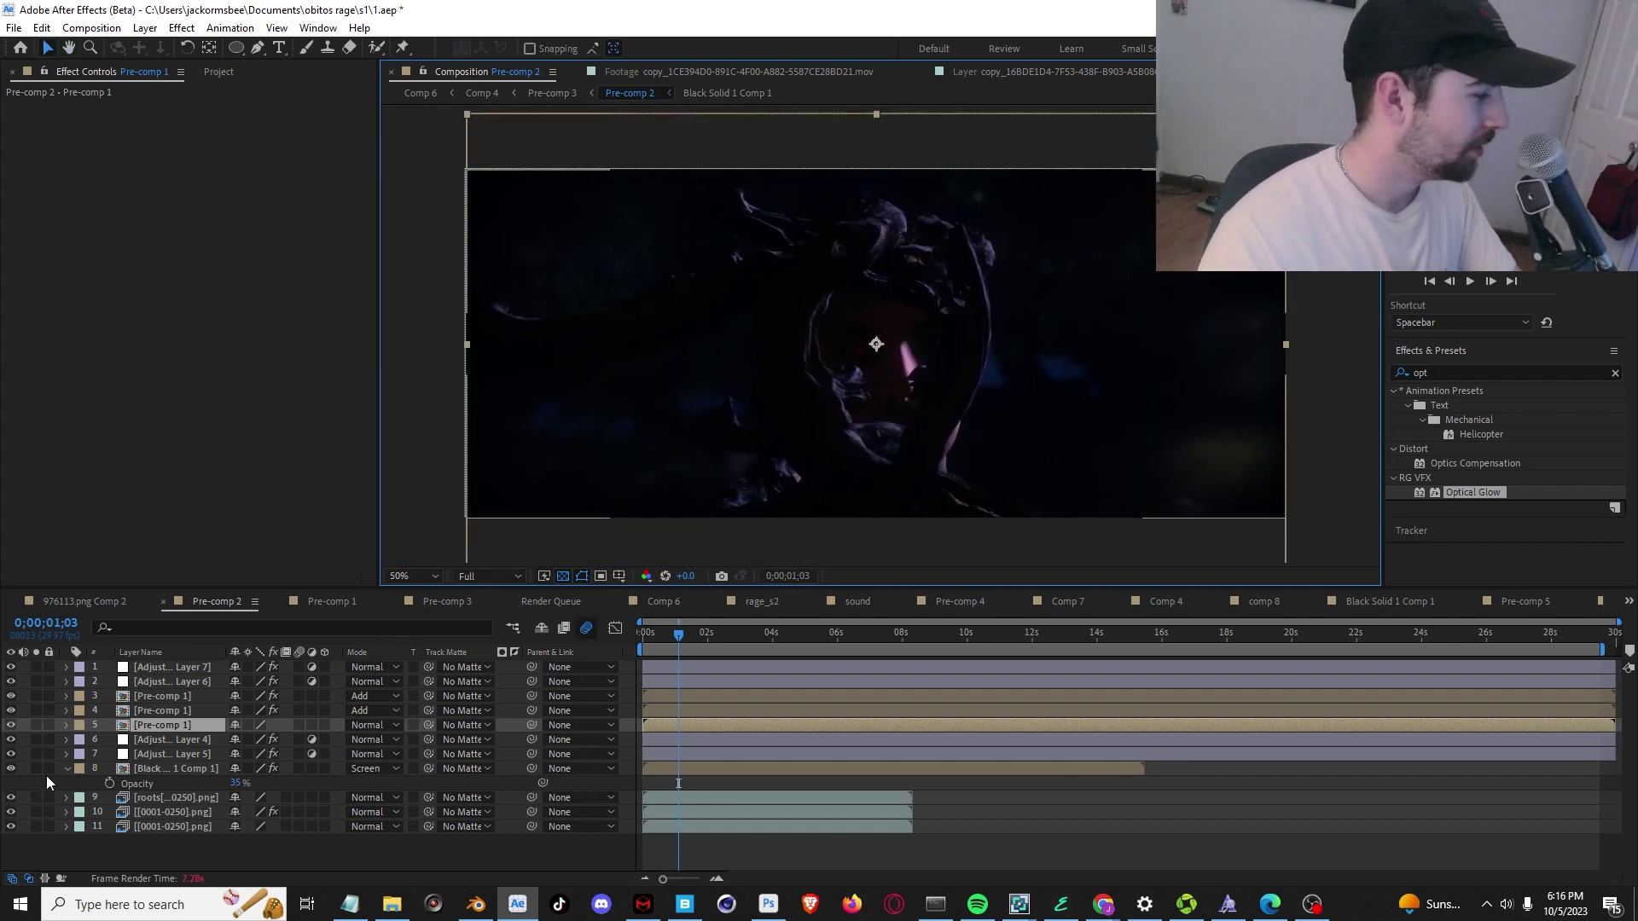
Solo the roots[0001-0250].png layer together with the two [0001-0250].png render layers beneath it.
left_click(43, 797)
left_click(36, 797)
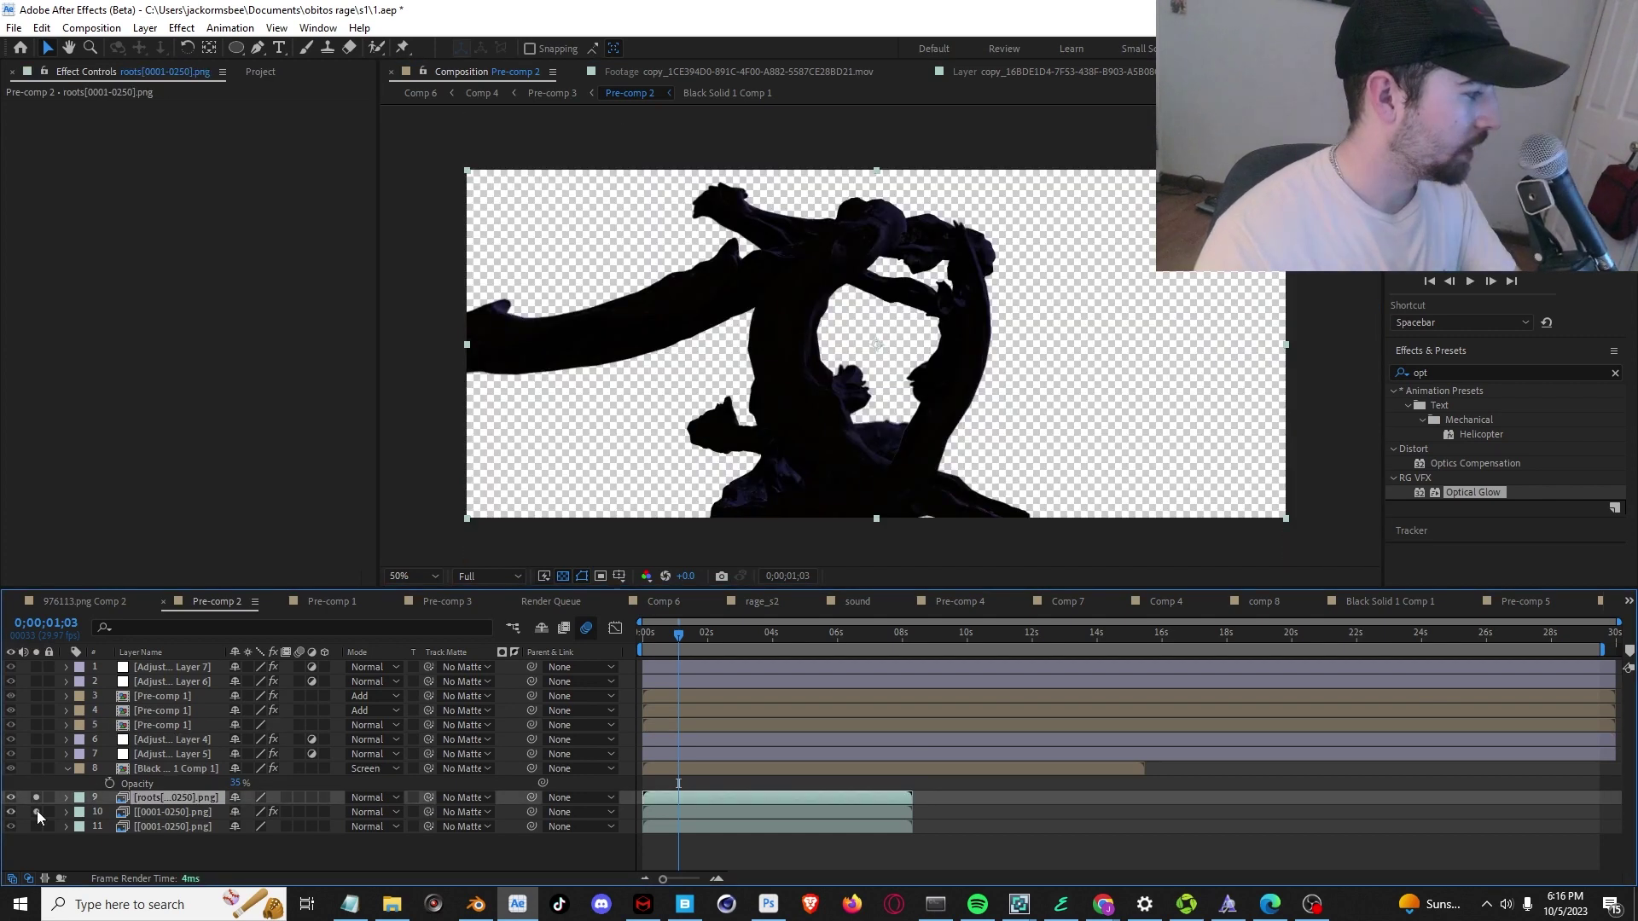
left_click(37, 812)
left_click(43, 825)
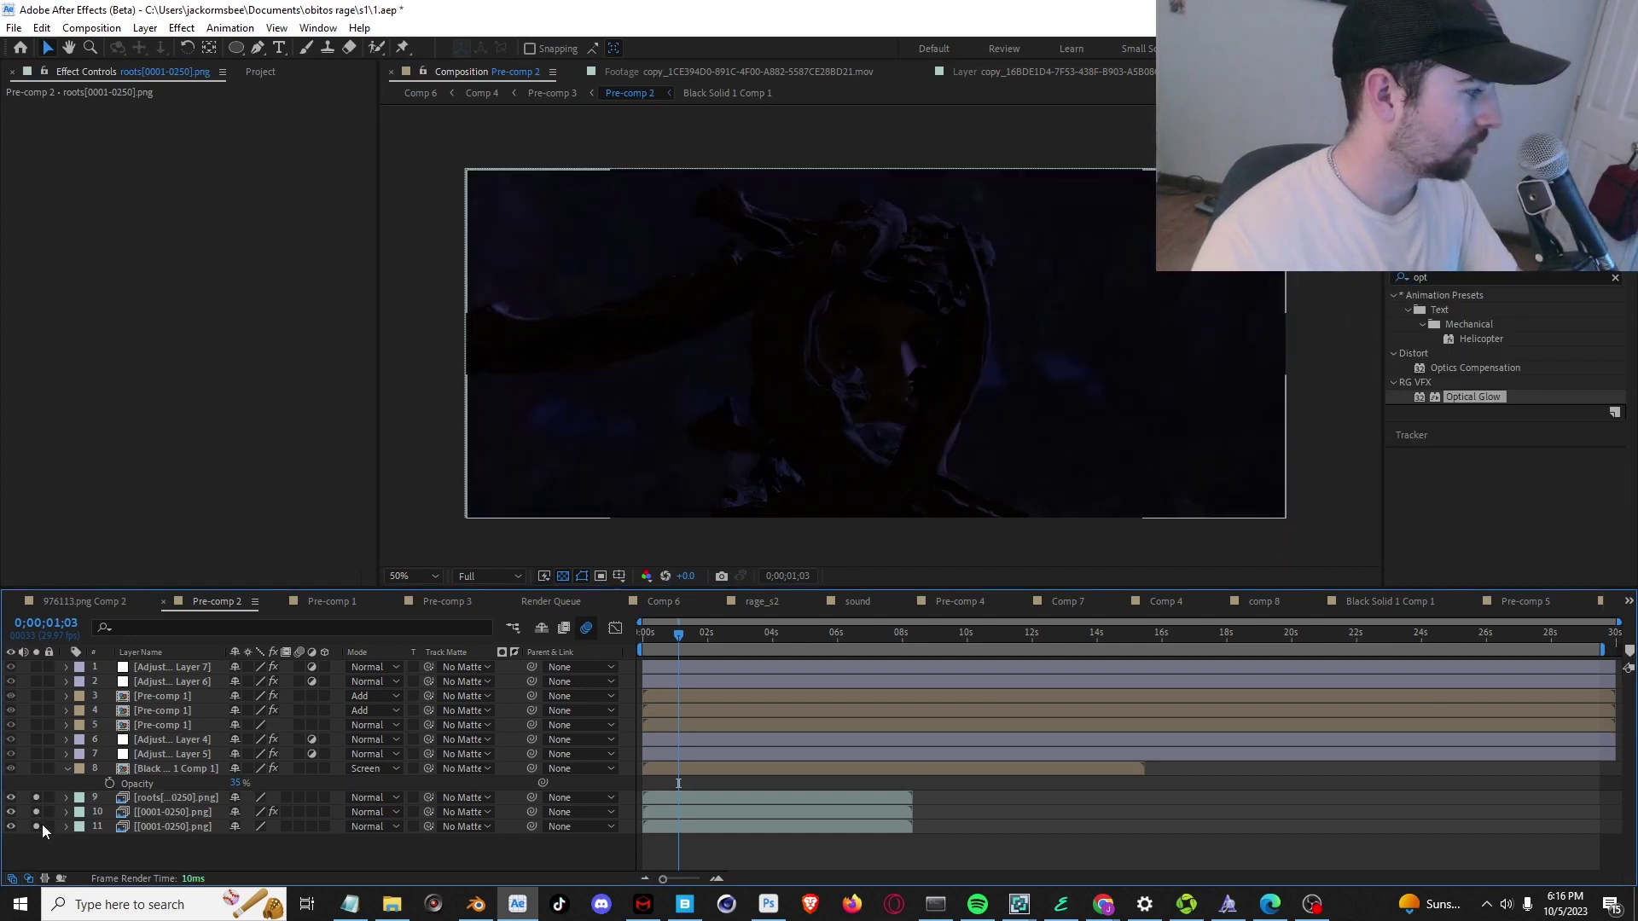
left_click_drag(670, 451, 674, 433)
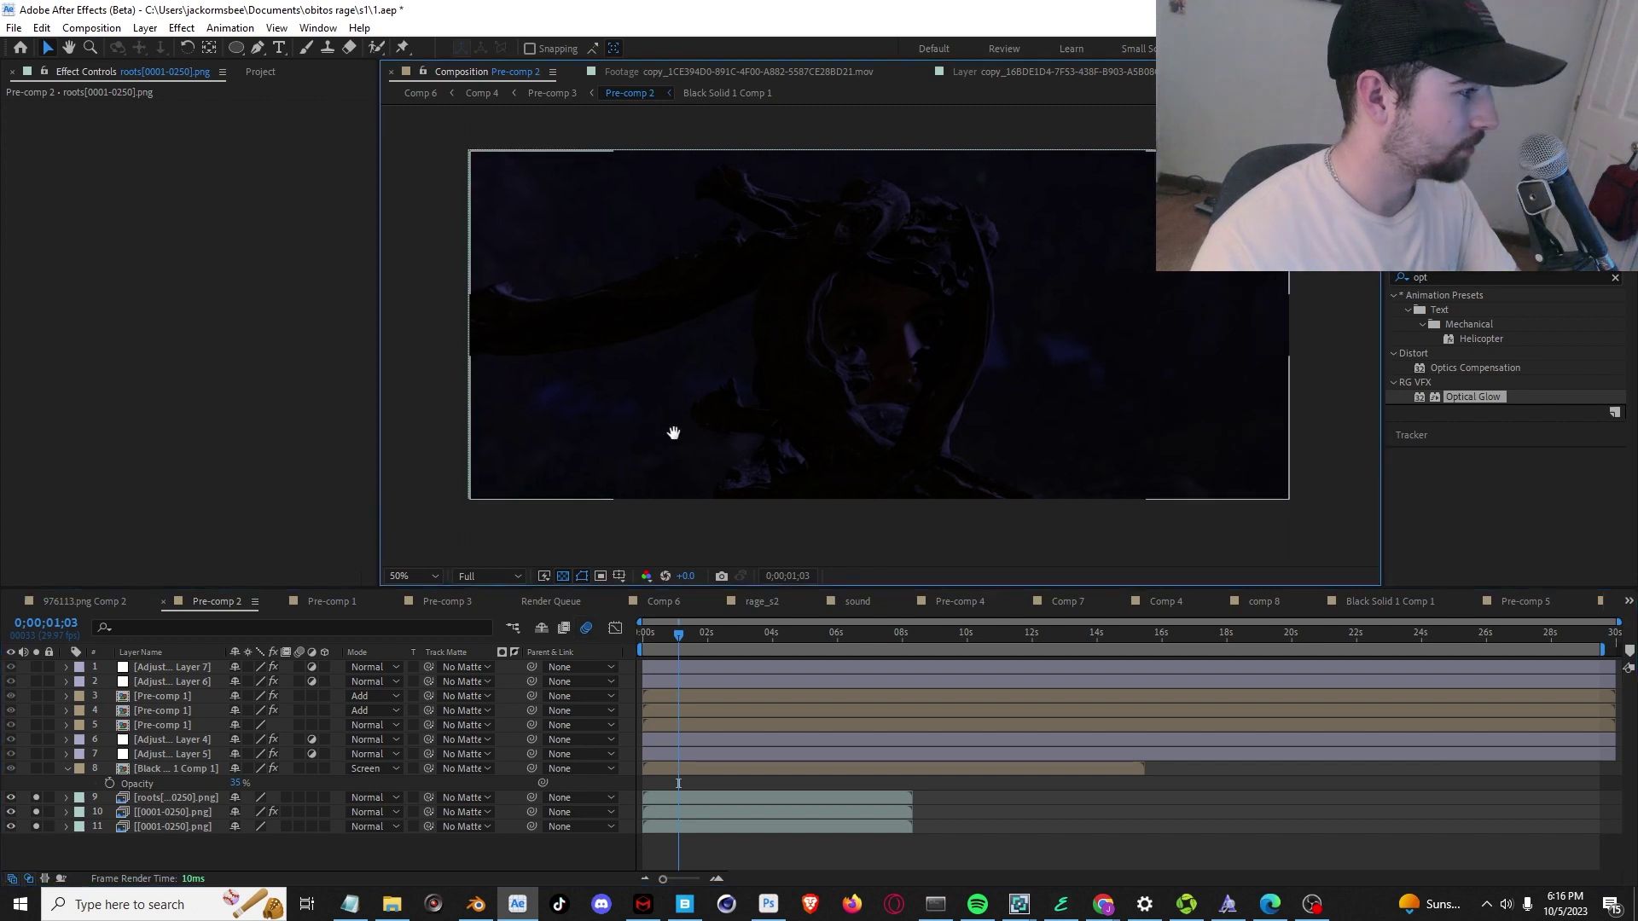
Take the roots layer out of the solo and examine the face and background renders up close.
key("/")
left_click(37, 797)
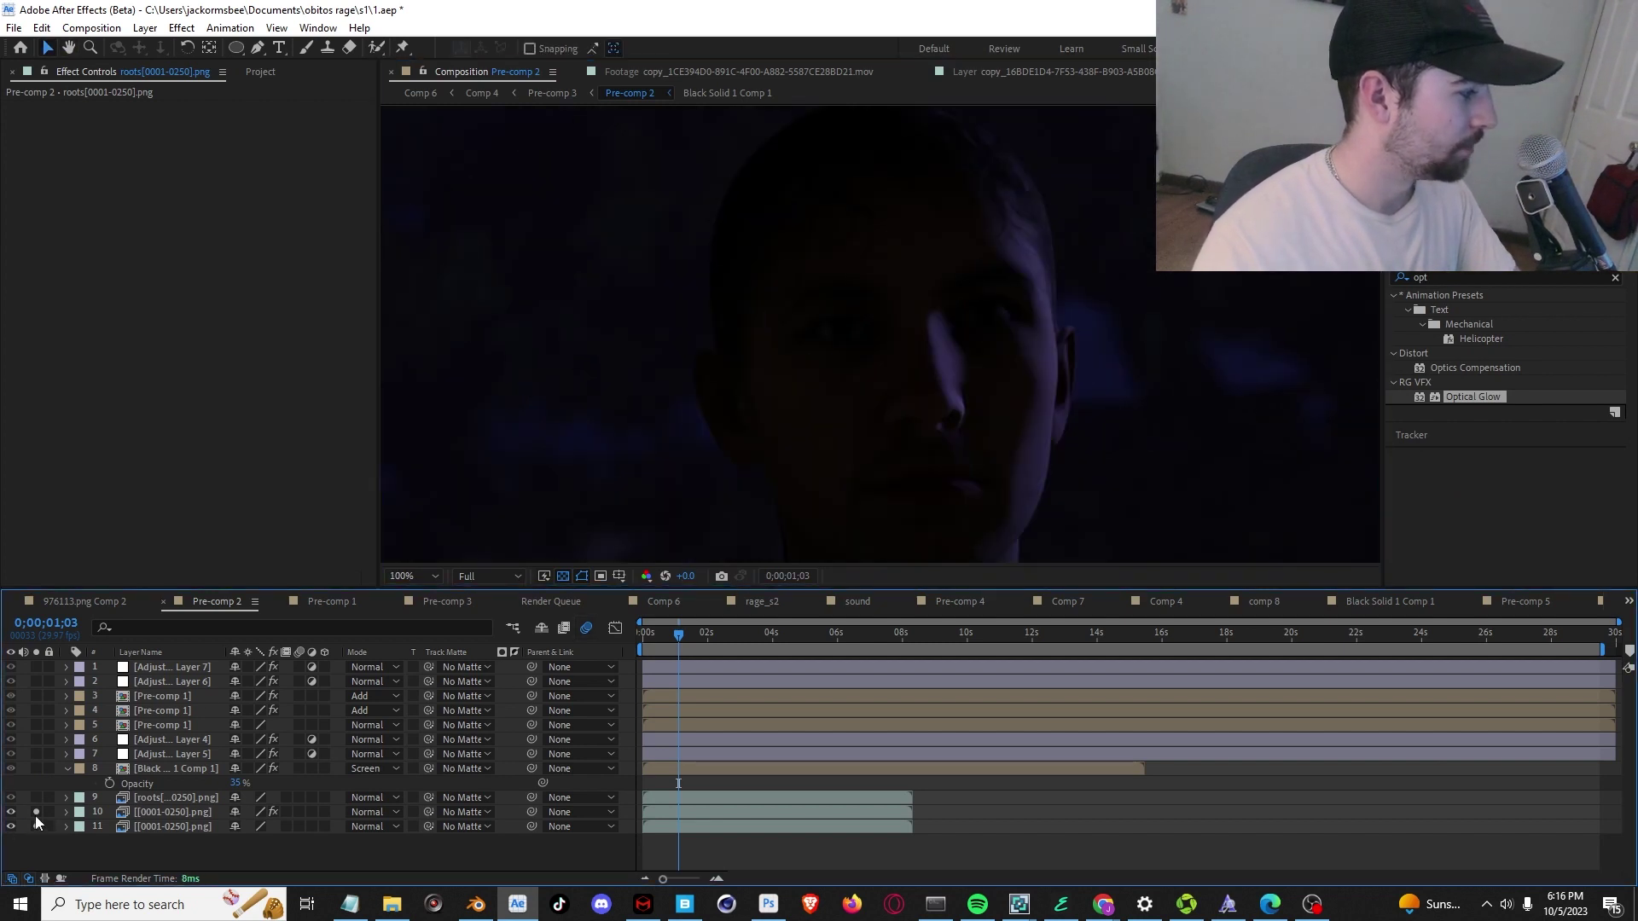
scroll(903, 403, "down", 2)
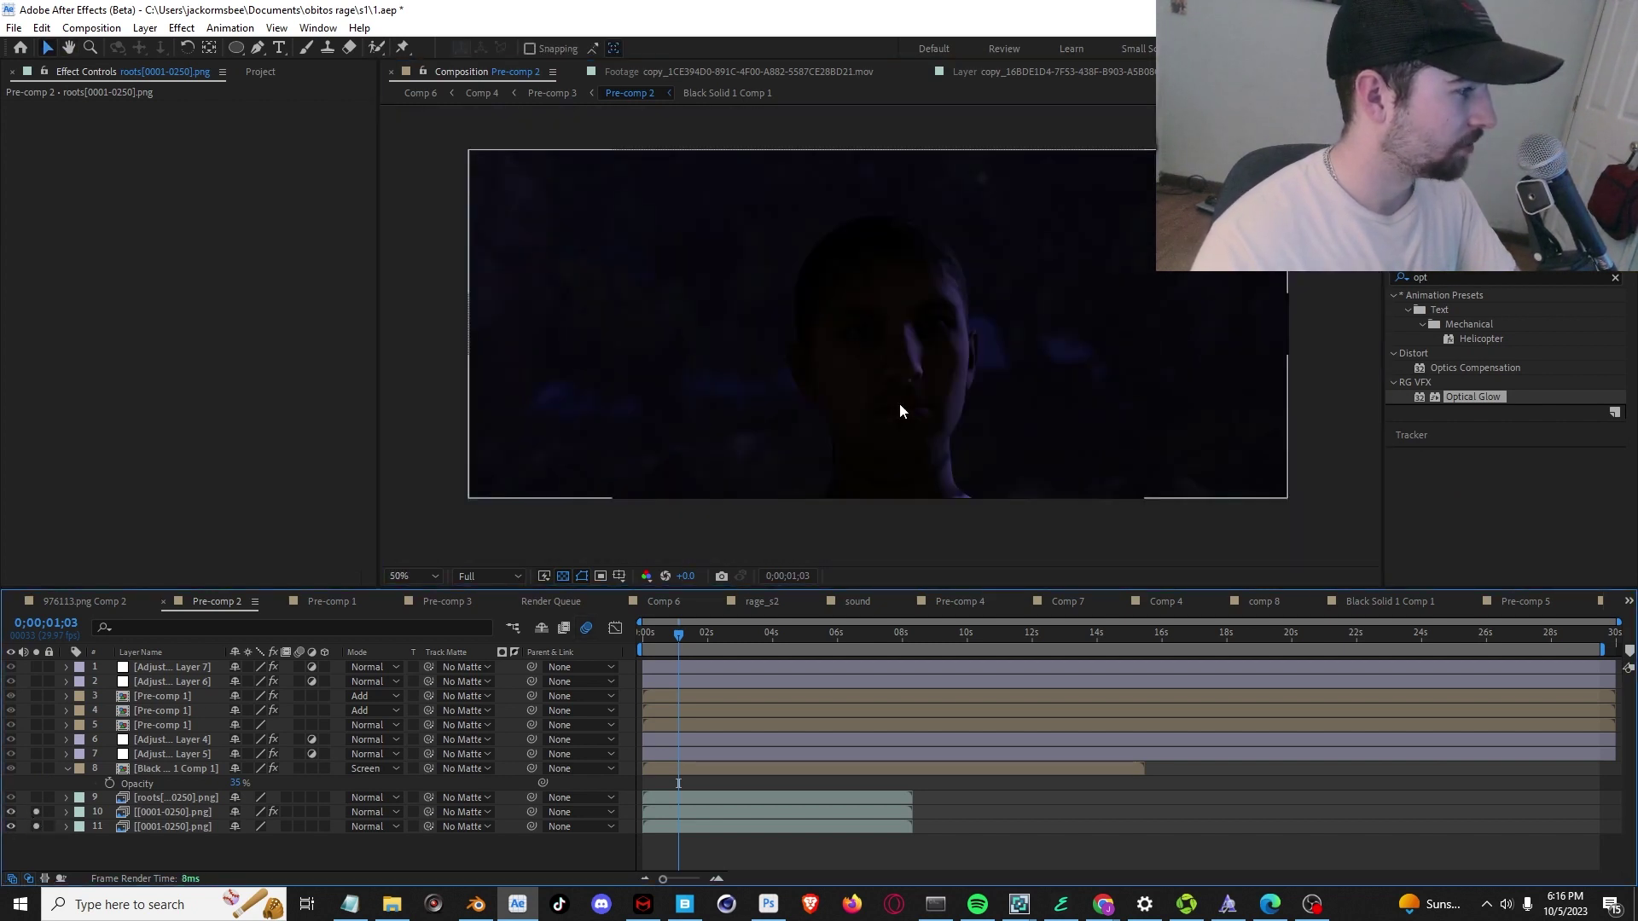
scroll(894, 418, "up", 2)
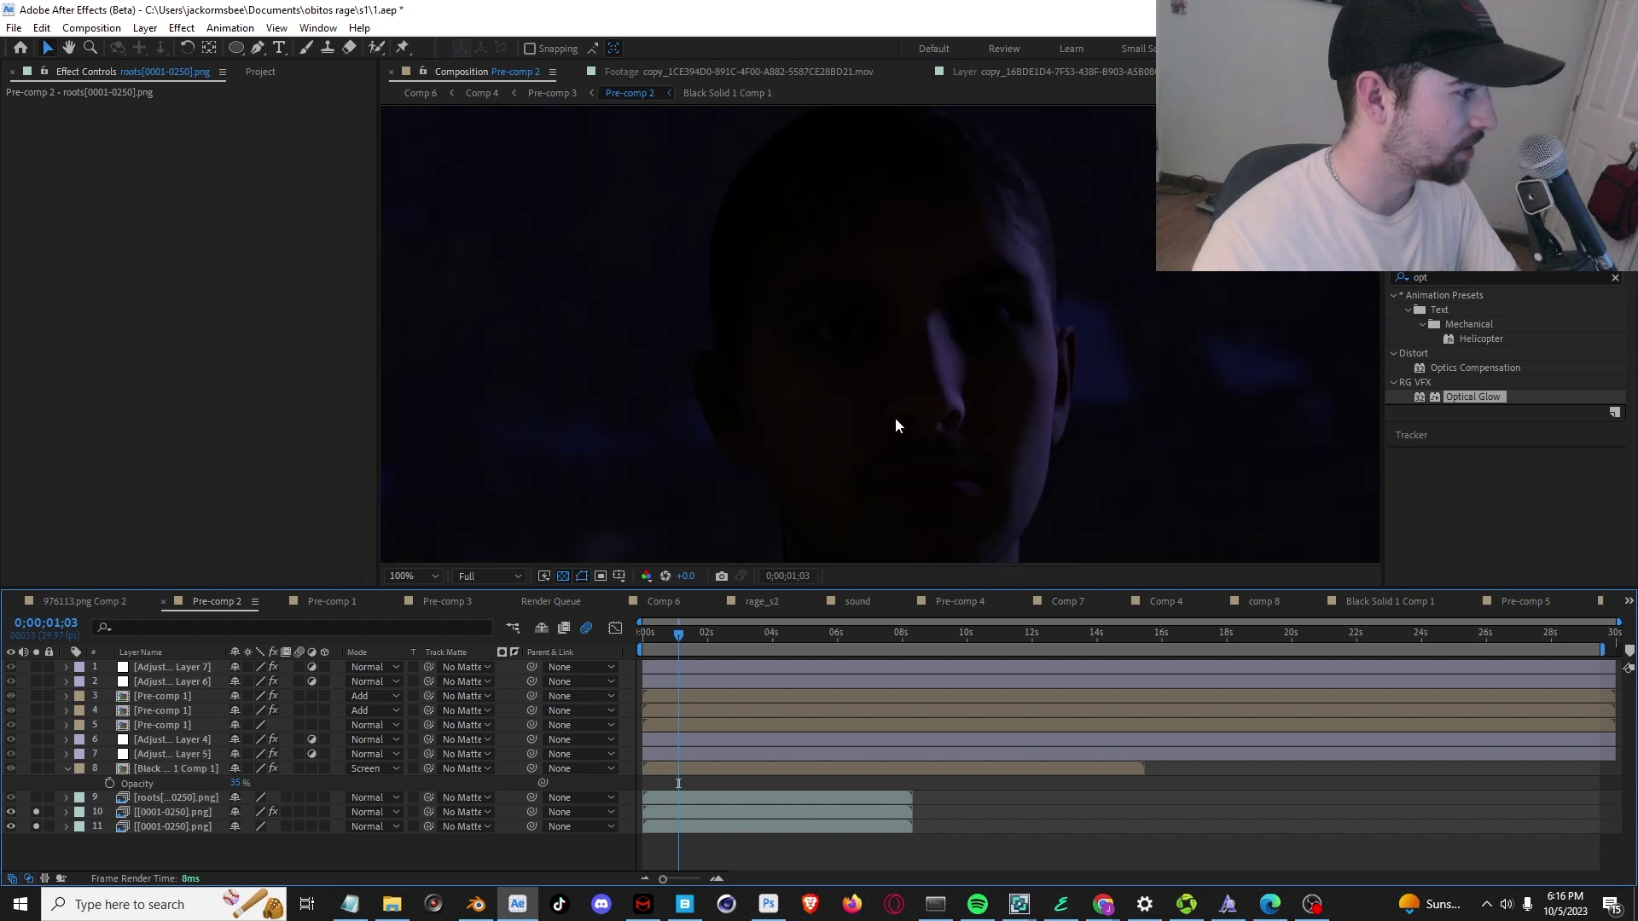
scroll(939, 395, "up", 4)
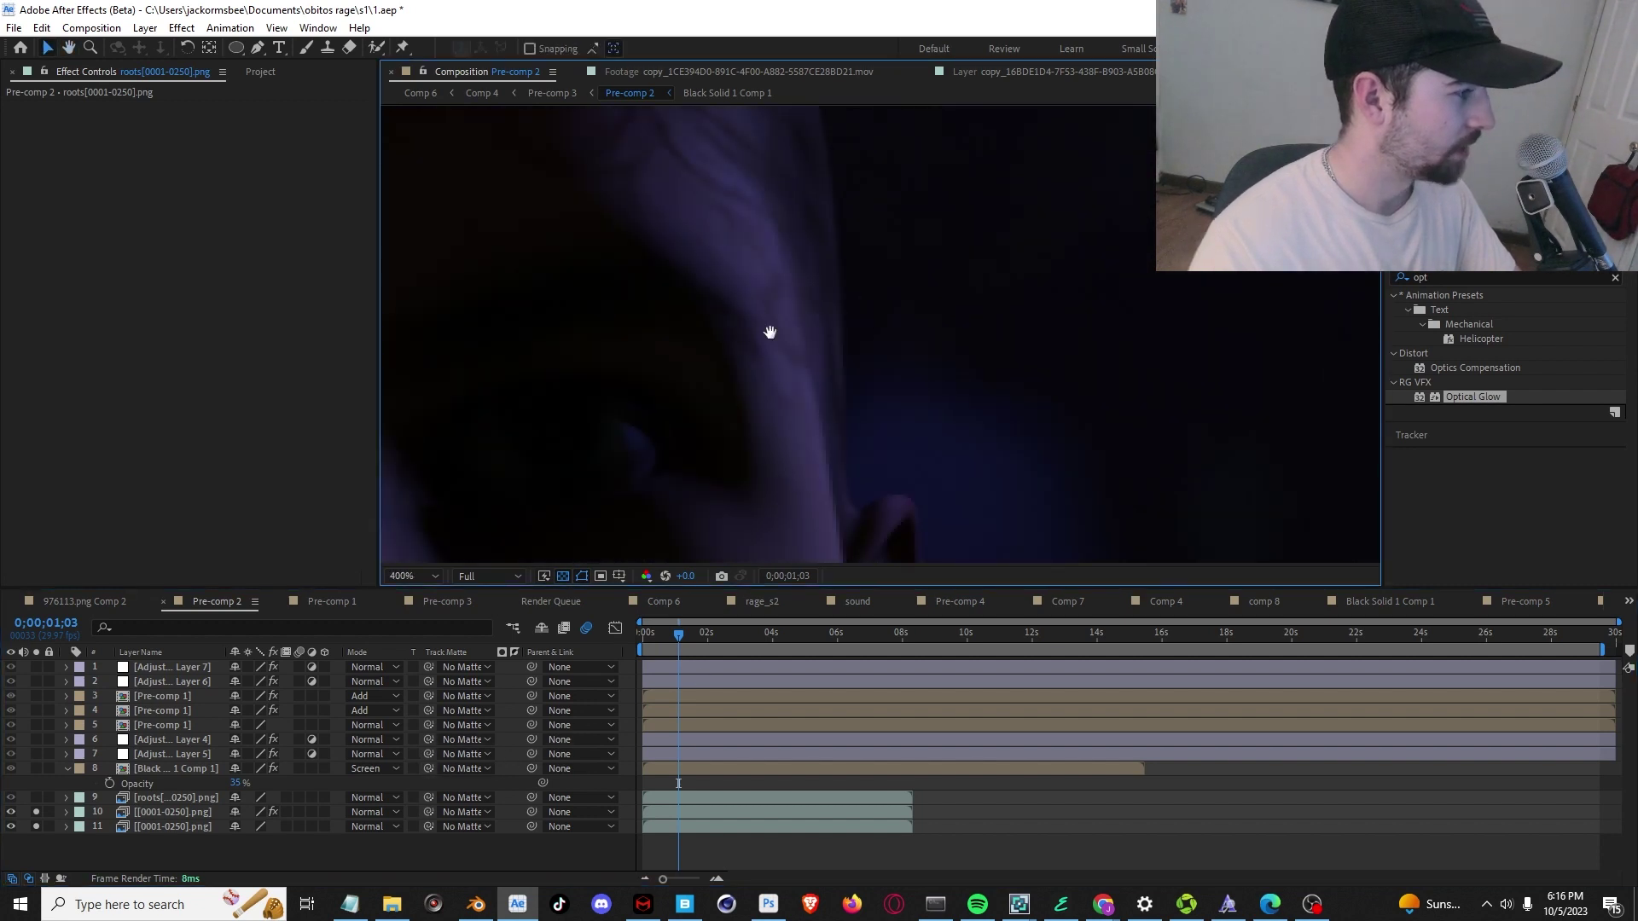
scroll(933, 315, "down", 6)
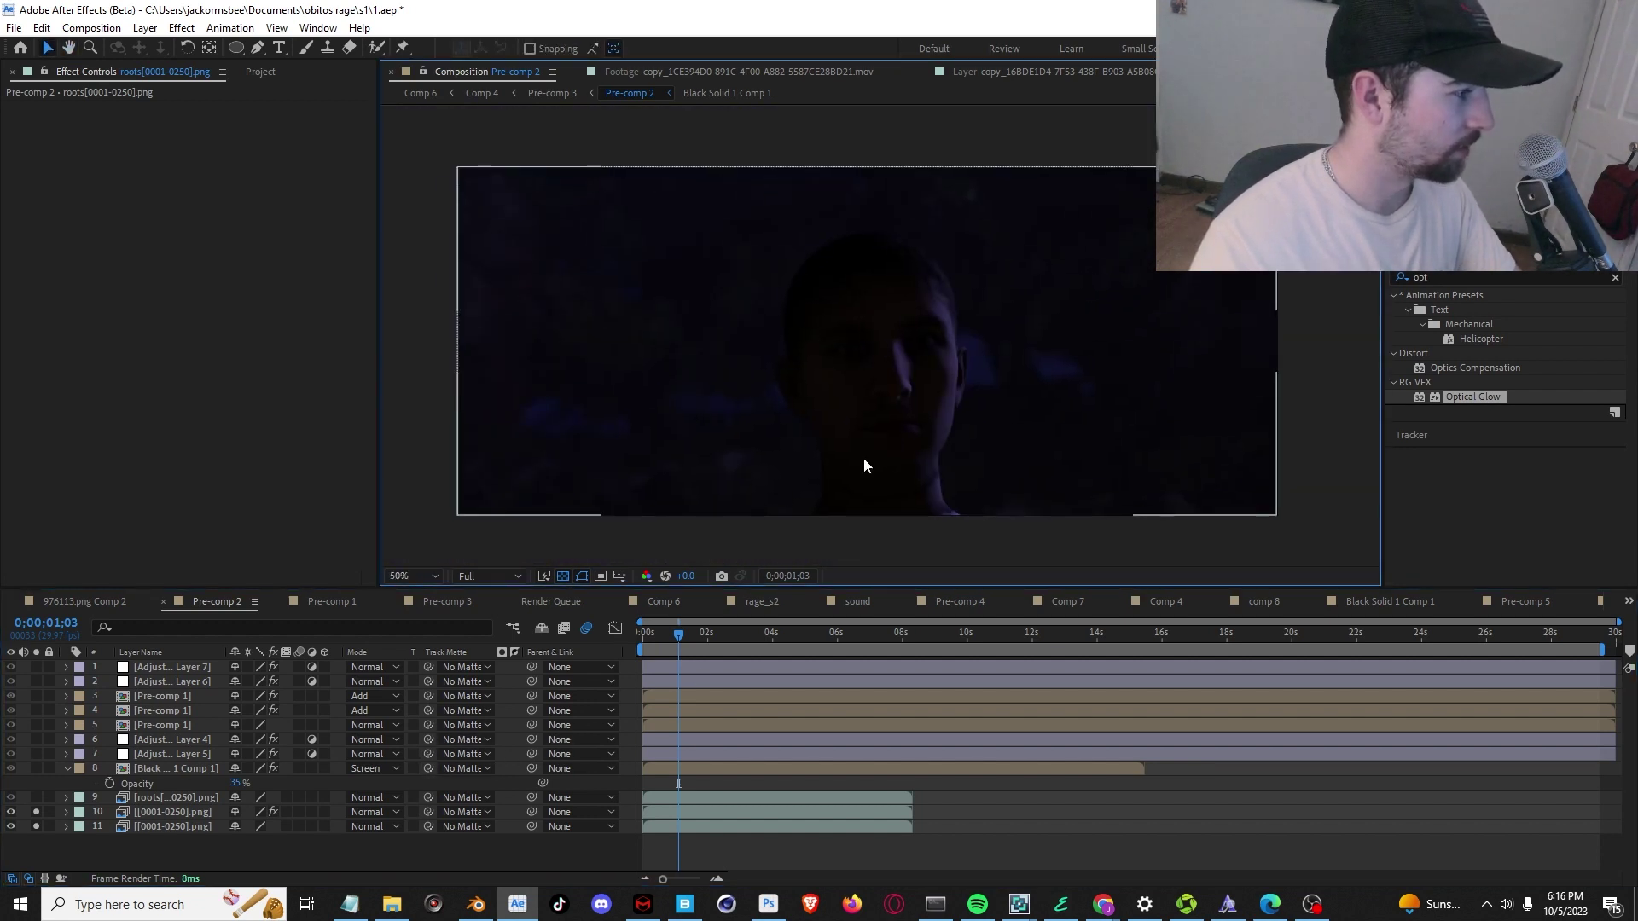
Solo the roots layer again and turn off solo for the two [0001-0250].png render layers.
left_click(36, 798)
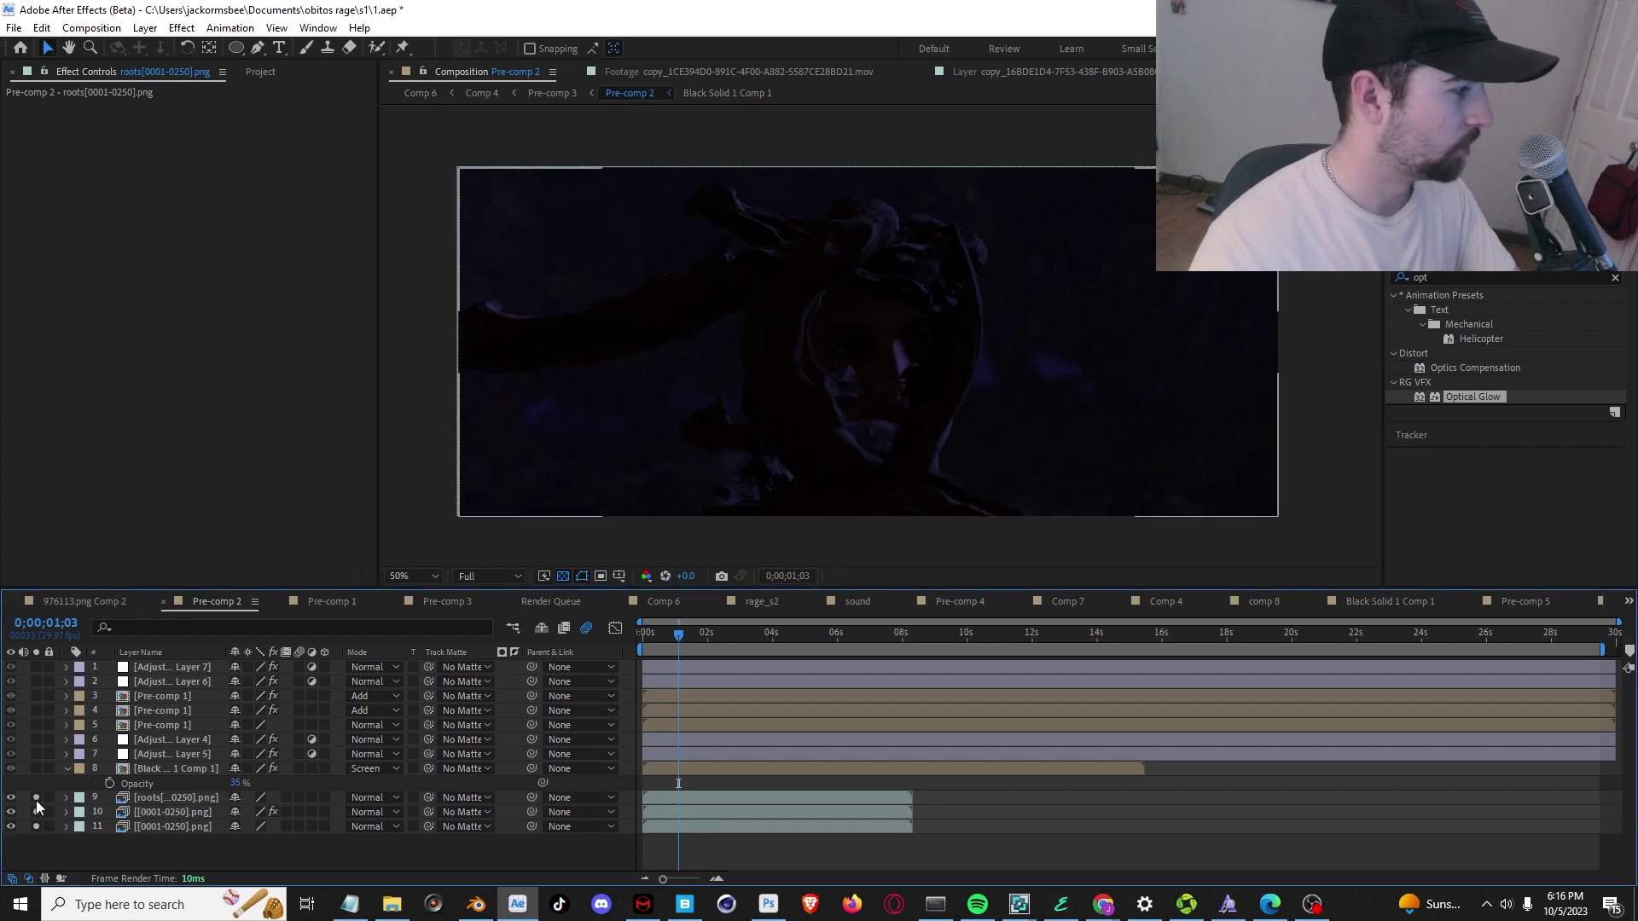
left_click_drag(36, 826, 35, 811)
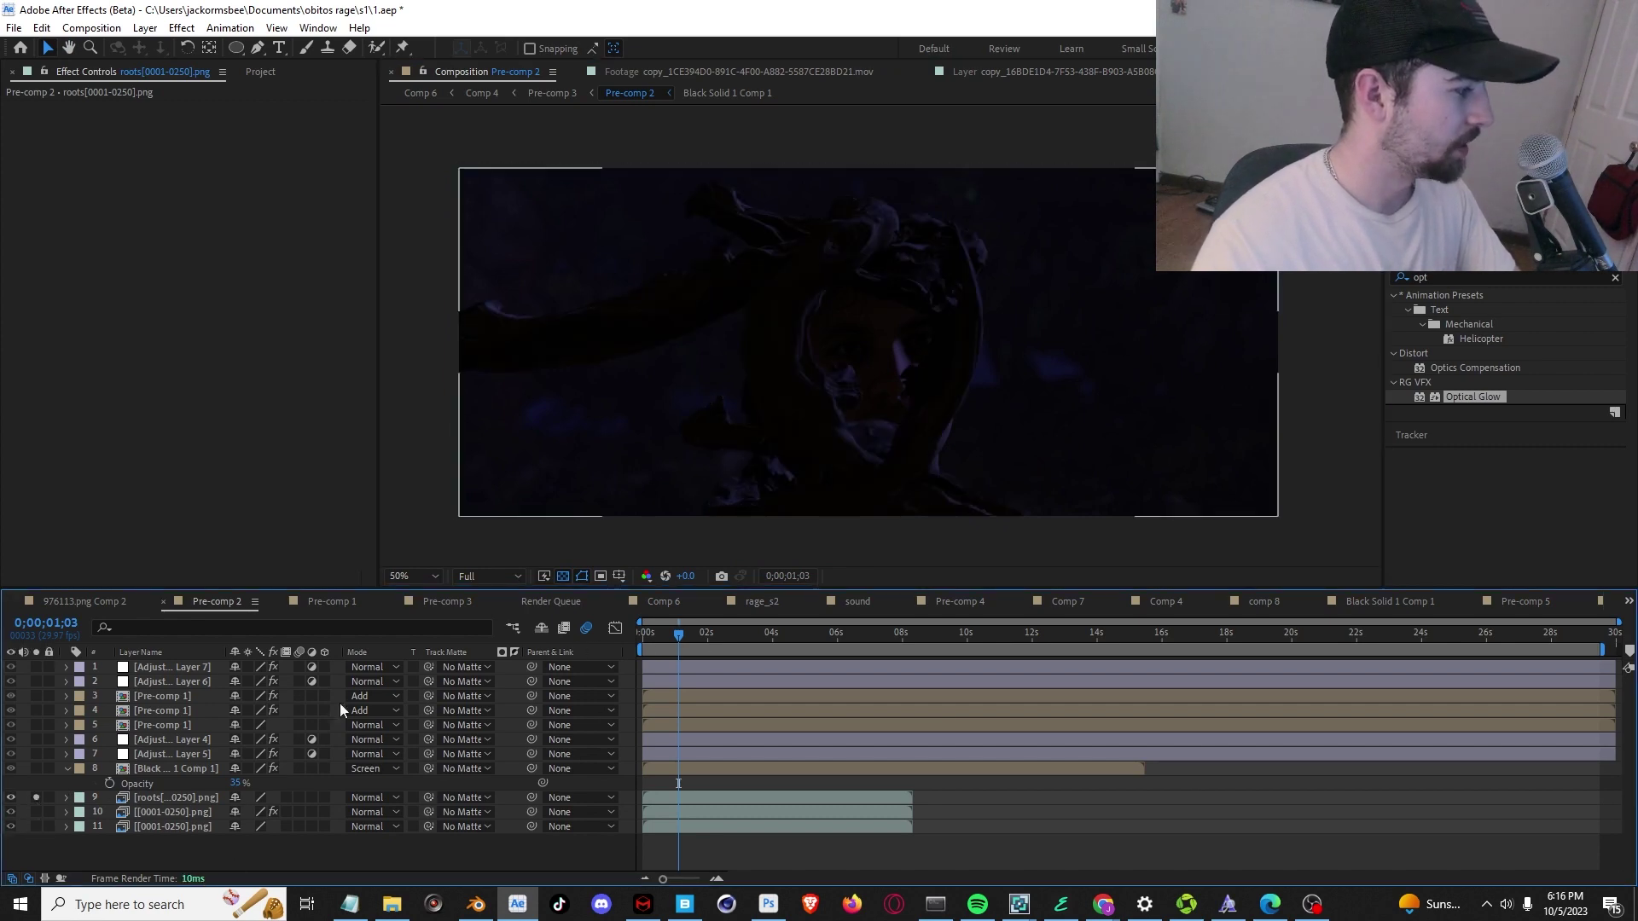
At frame 0;00;00;06, solo the Black Solid 1 Comp 1 layer with the roots and render layers and inspect its Curves effect.
mouse_move(677, 633)
left_mouse_down()
mouse_move(871, 633)
mouse_move(649, 638)
left_mouse_up()
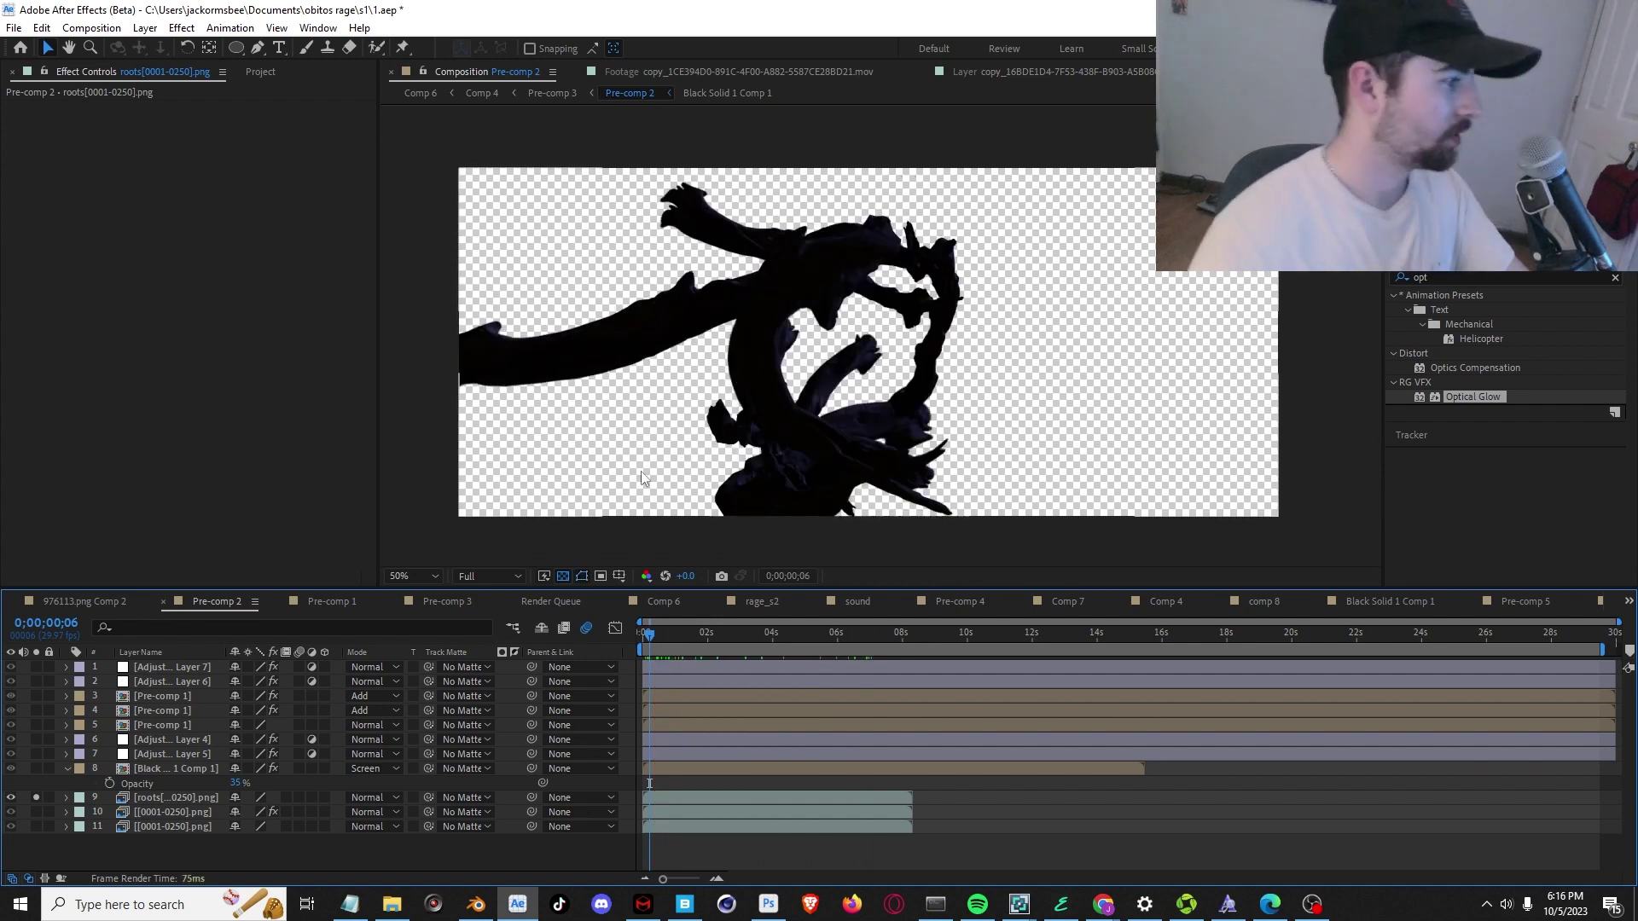
left_click(37, 769)
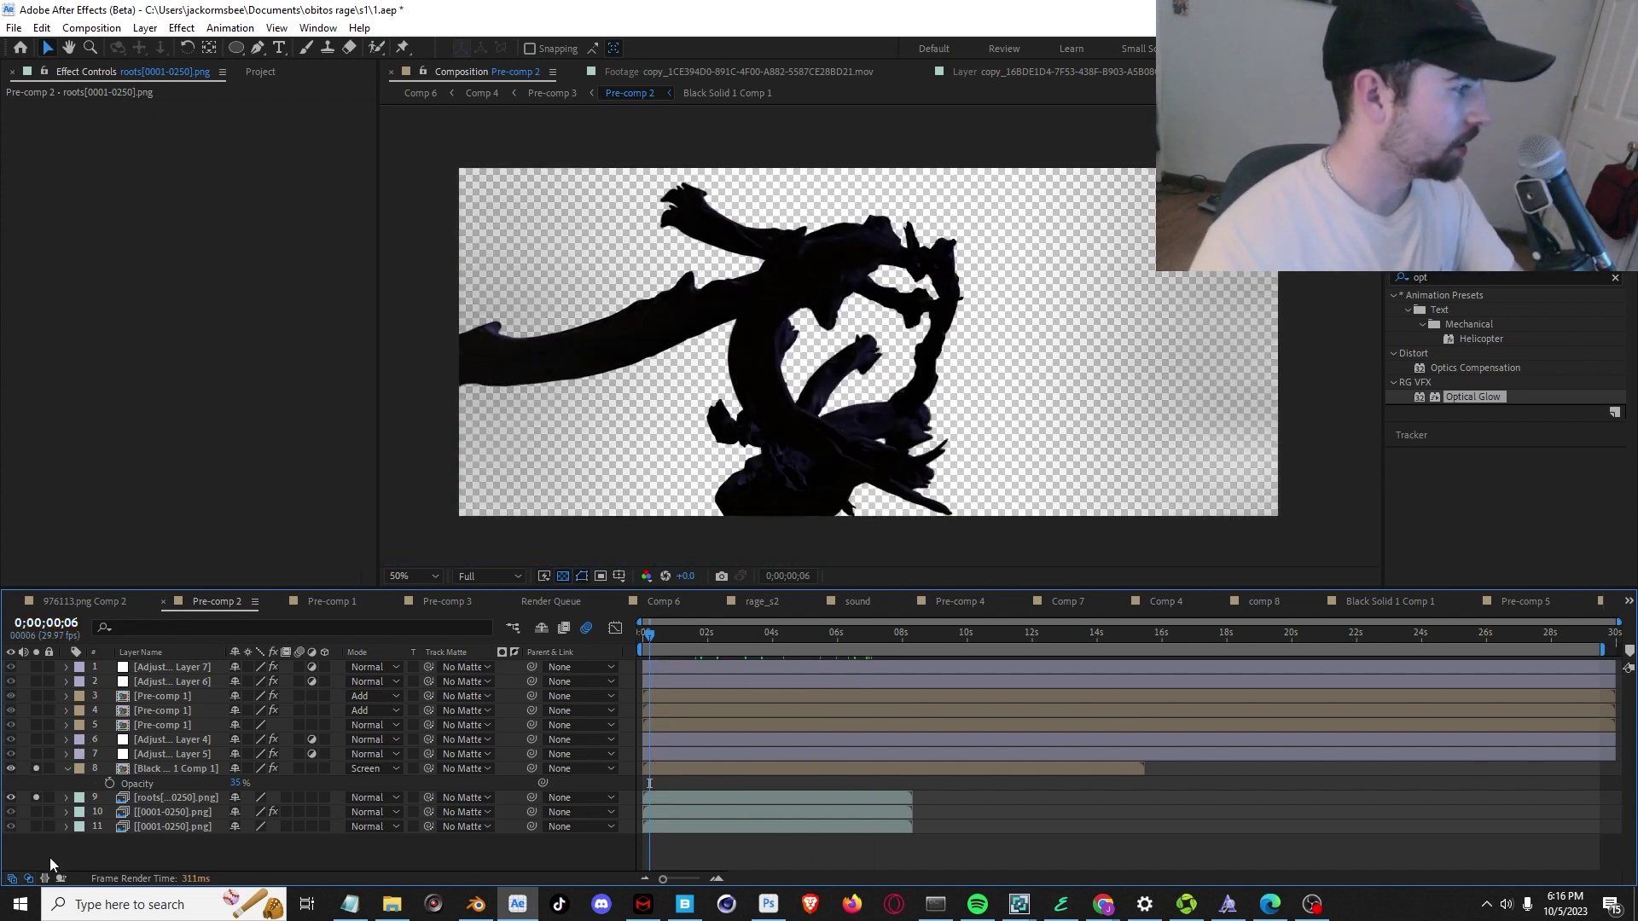
left_click(78, 772)
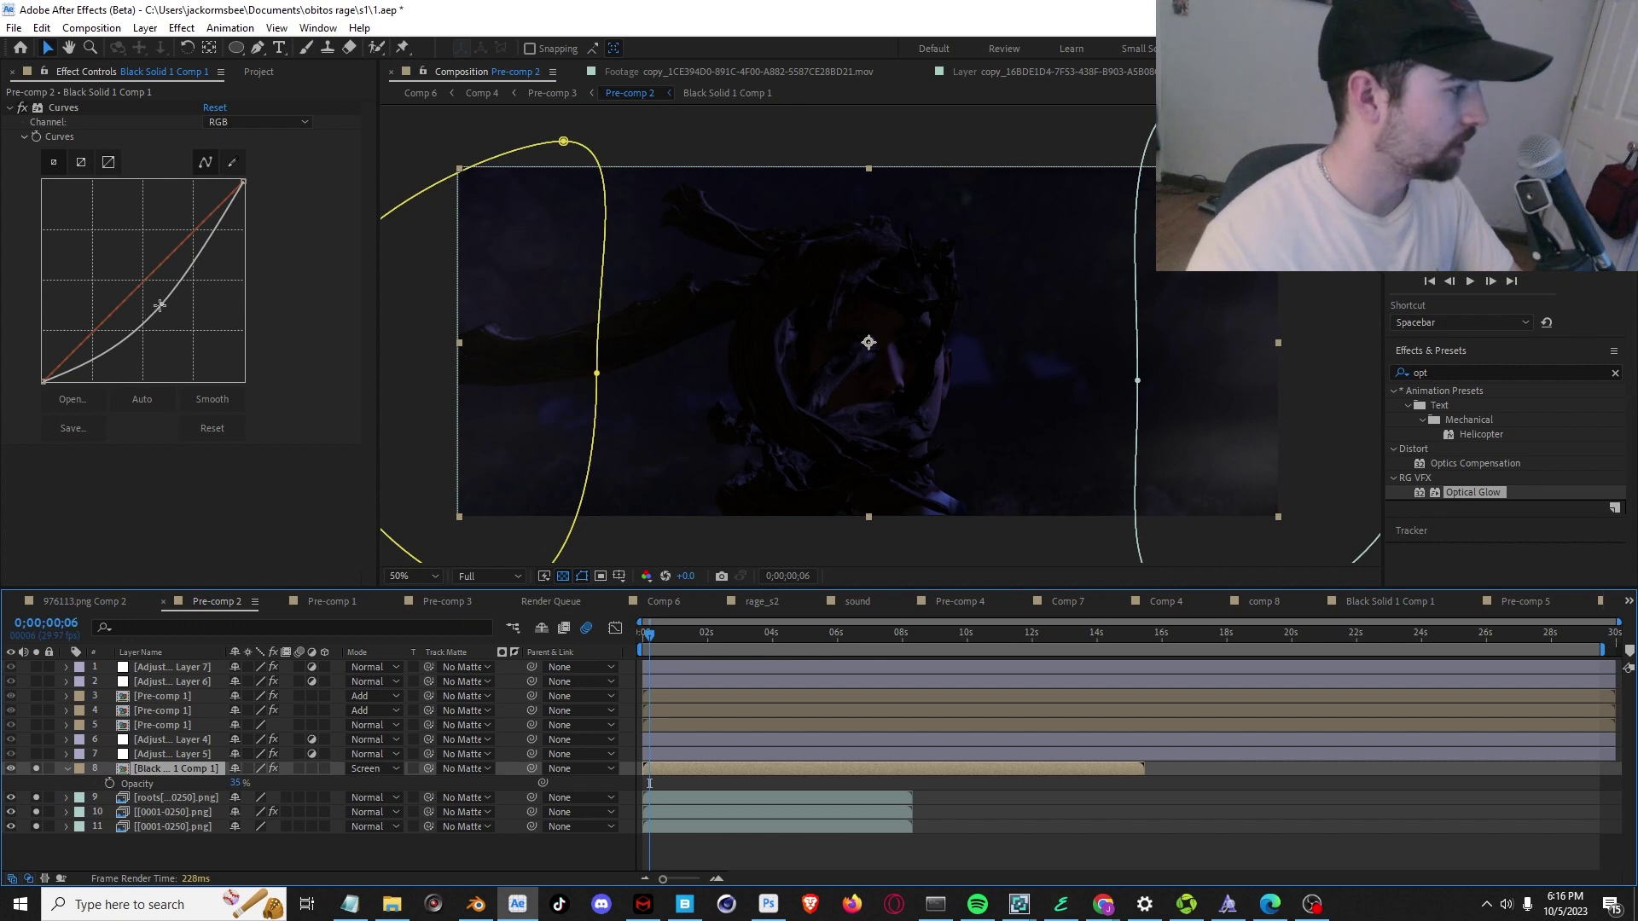
mouse_move(161, 305)
left_mouse_down()
mouse_move(177, 315)
mouse_move(141, 273)
mouse_move(161, 304)
left_mouse_up()
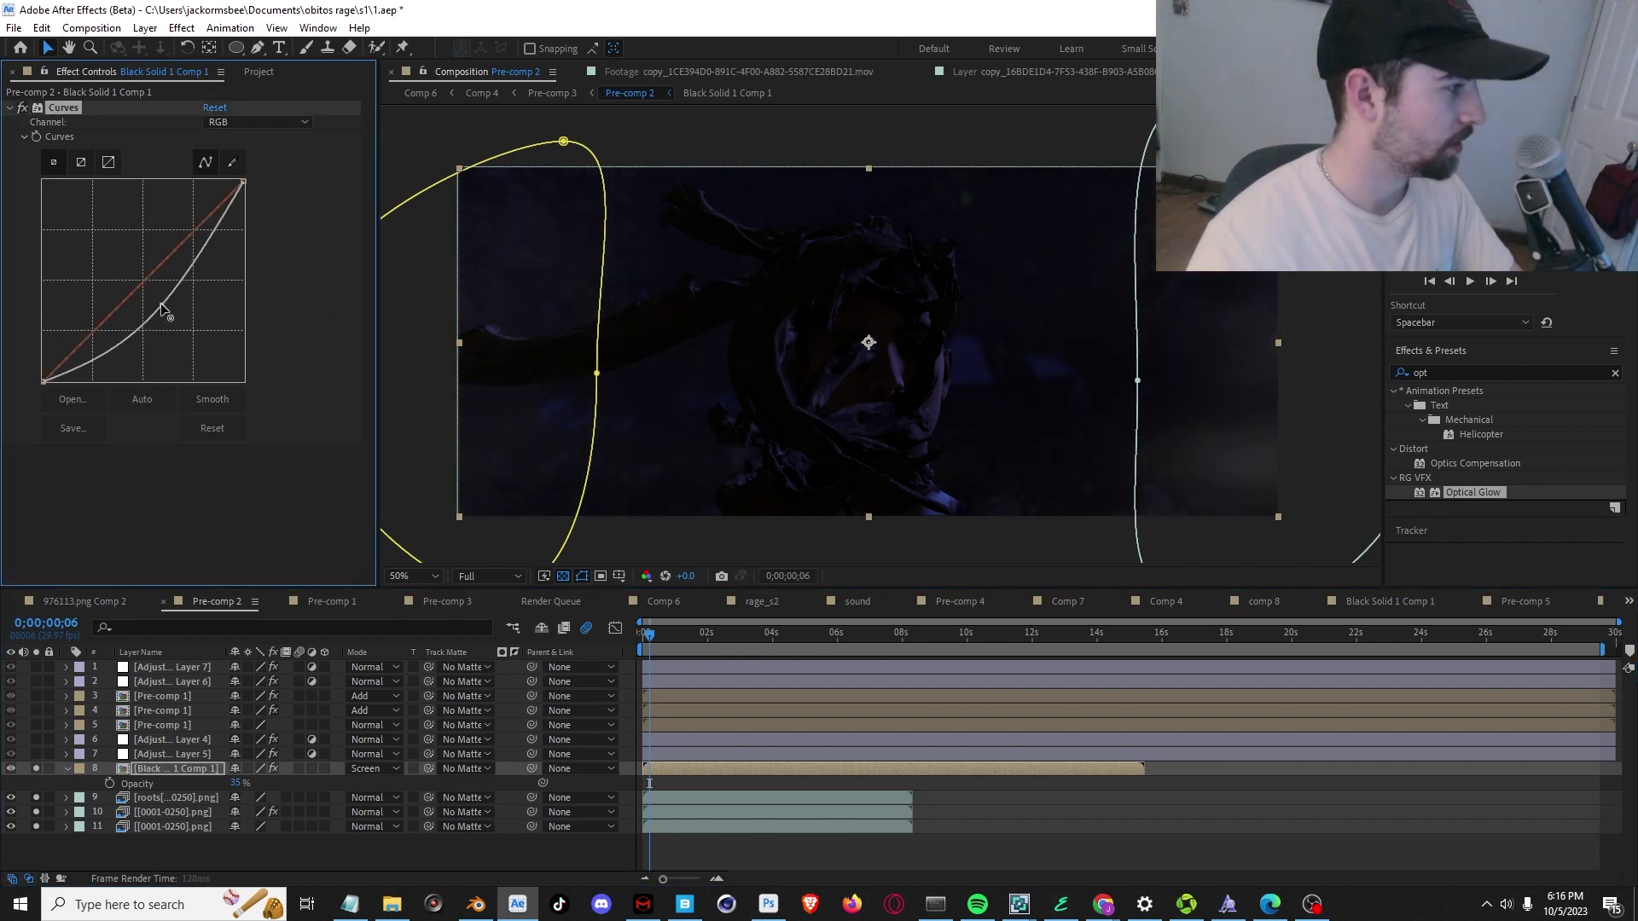
Add Adjustment Layer 5 and Adjustment Layer 4 to the solo, inspecting the Film effect on Adjustment Layer 4.
left_click(36, 760)
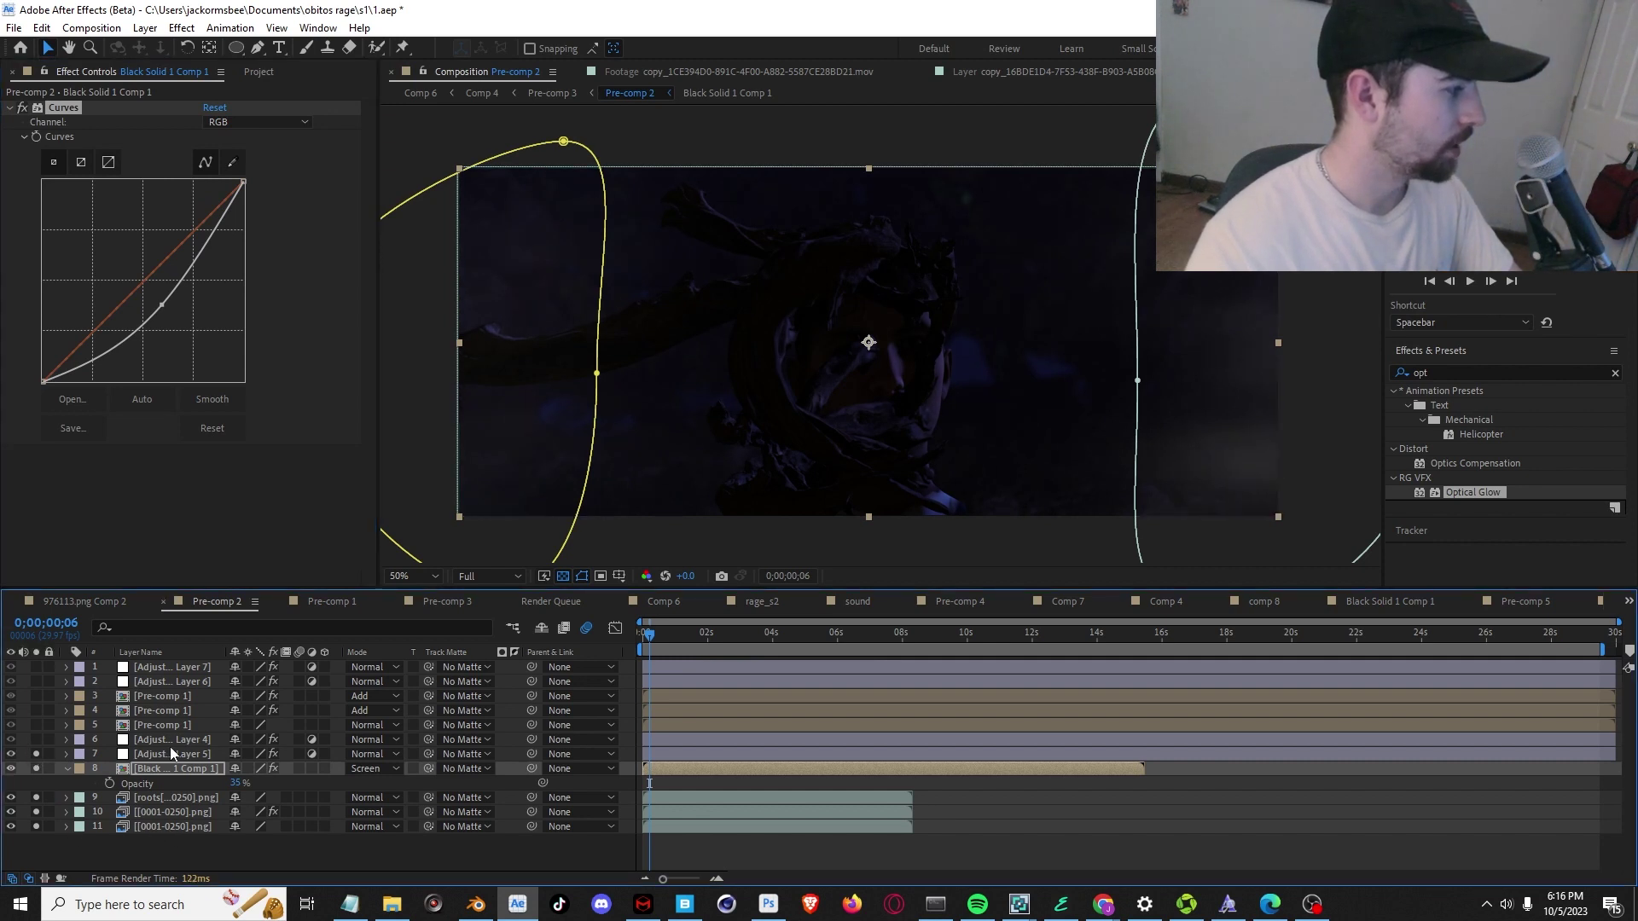
left_click(171, 740)
left_click(162, 753)
left_click(158, 742)
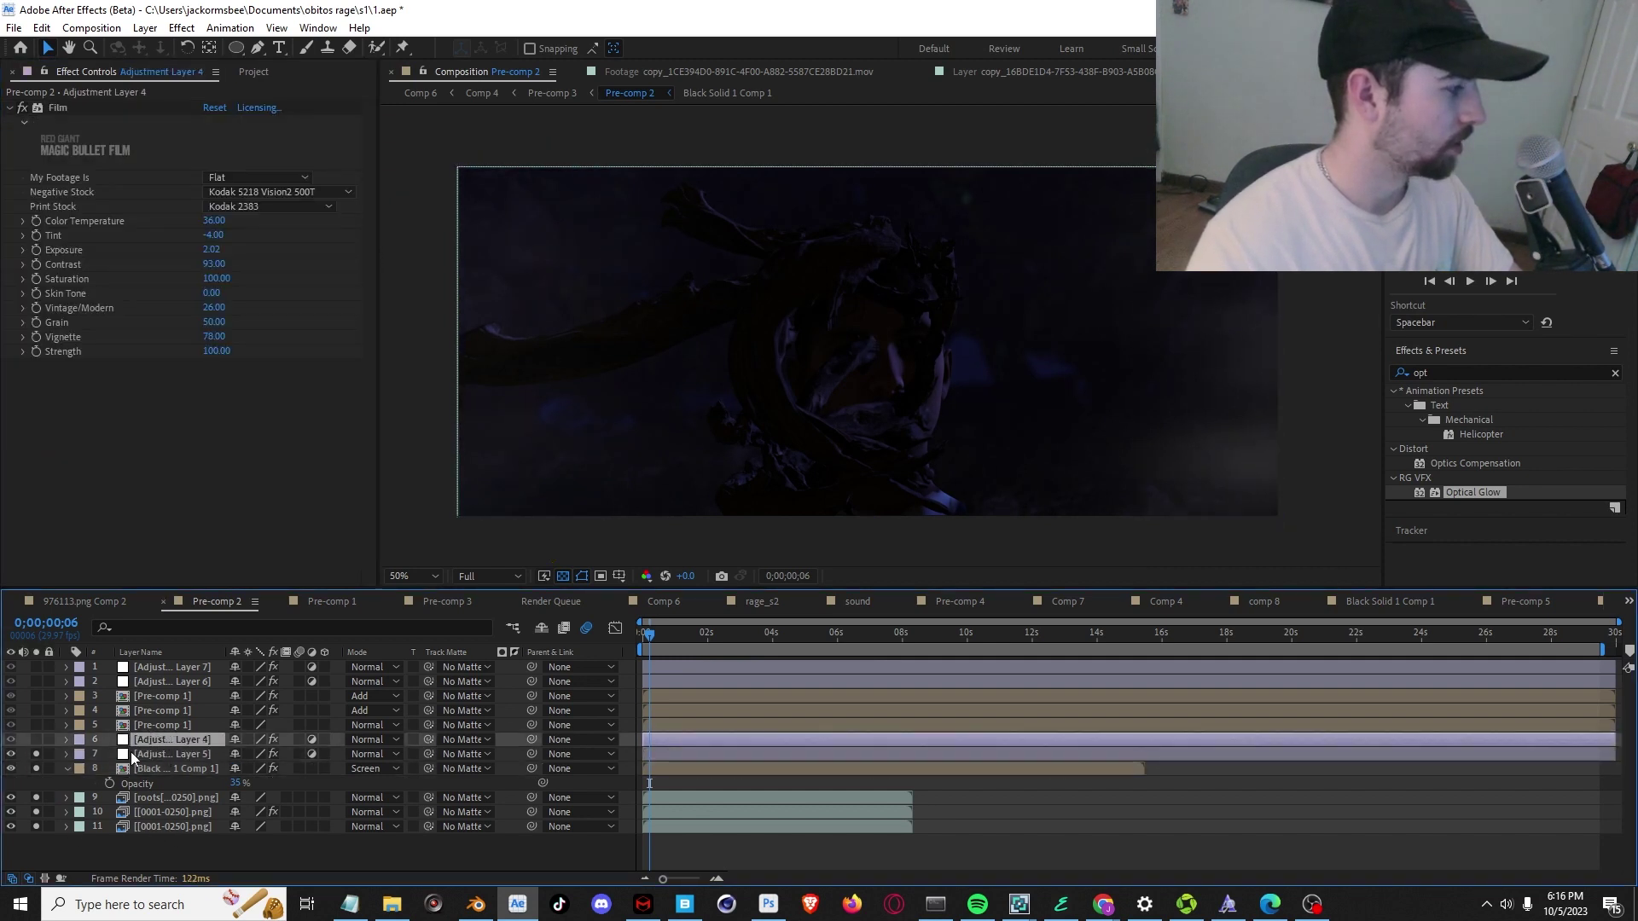
left_click(37, 739)
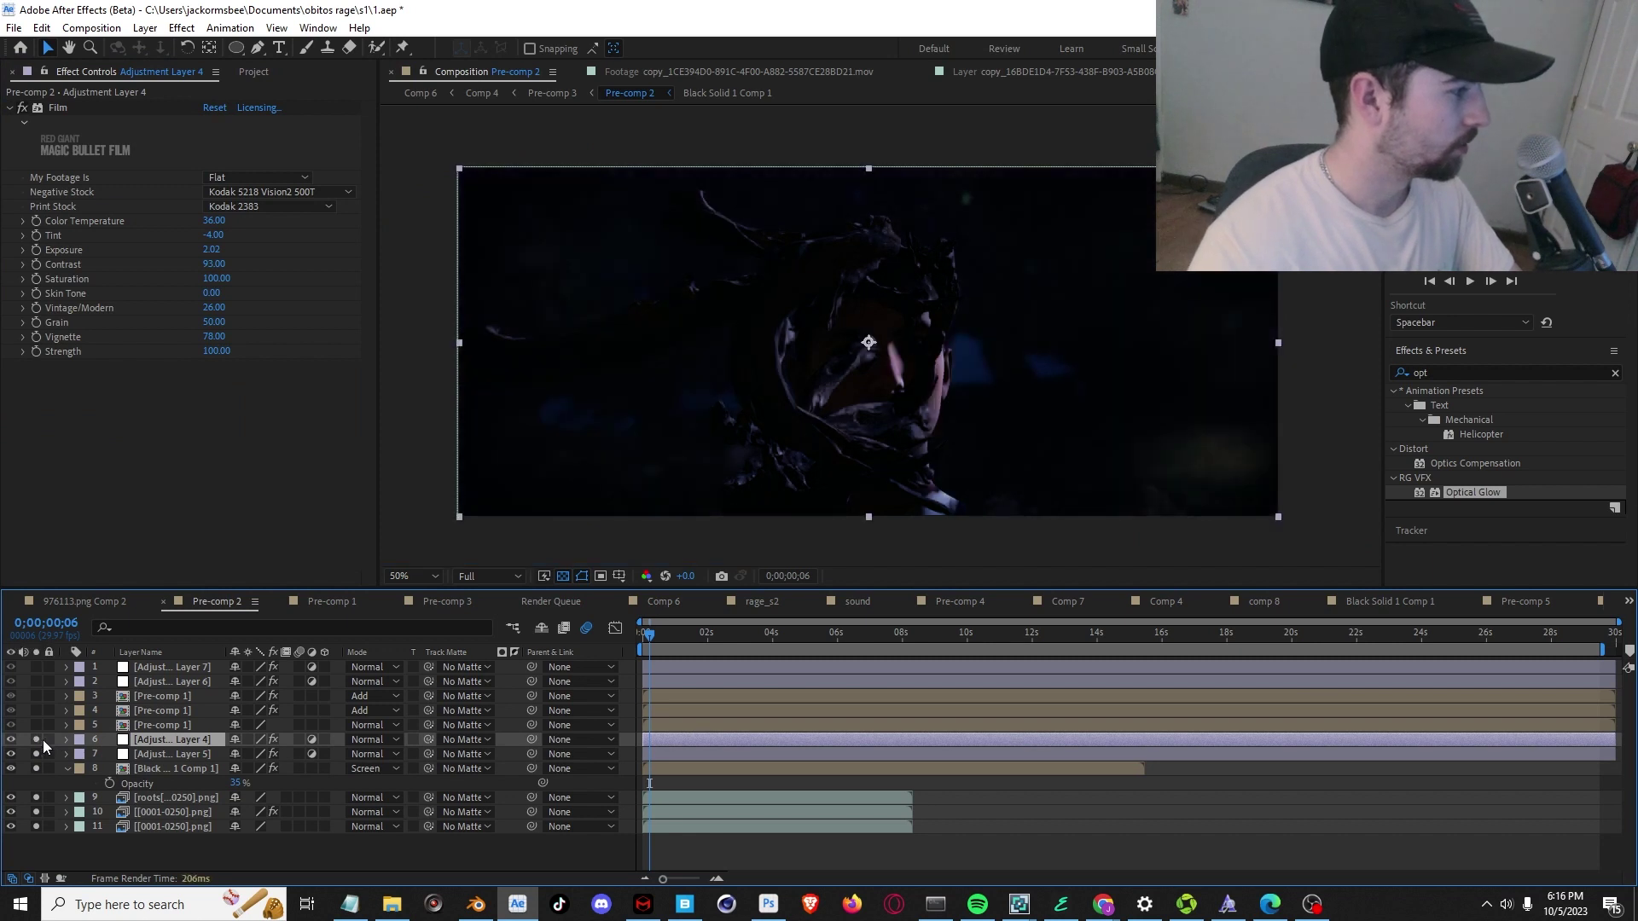
Solo the Normal-mode Pre-comp 1 layer as well and examine the eye up close at 0;00;02;05.
left_click(151, 721)
left_click(35, 724)
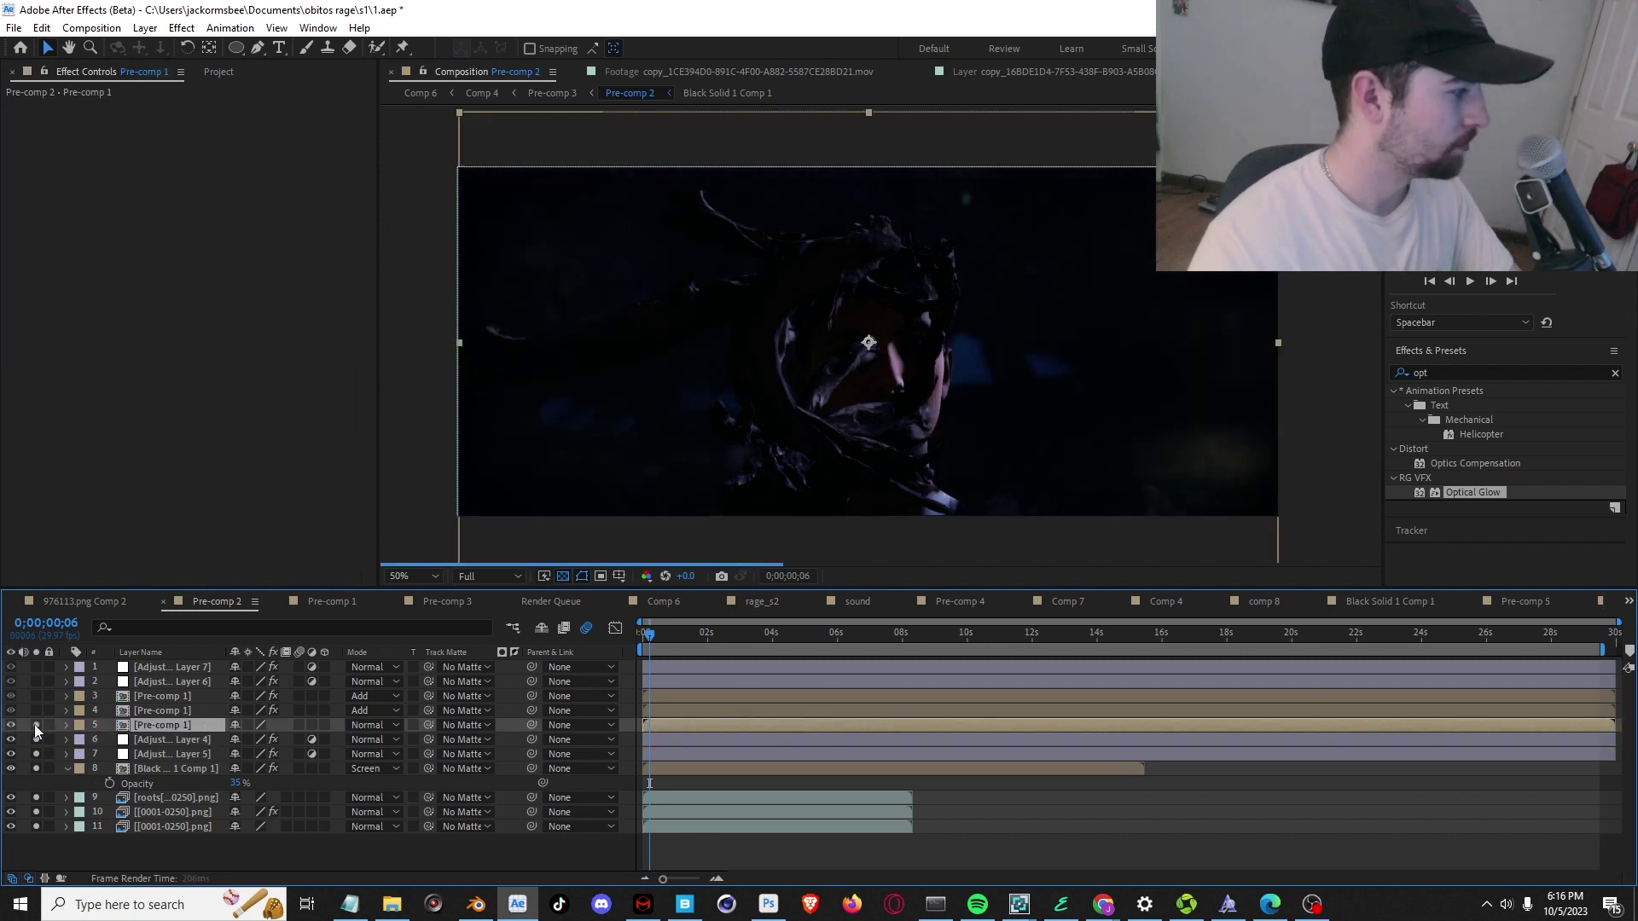
scroll(923, 406, "up", 3)
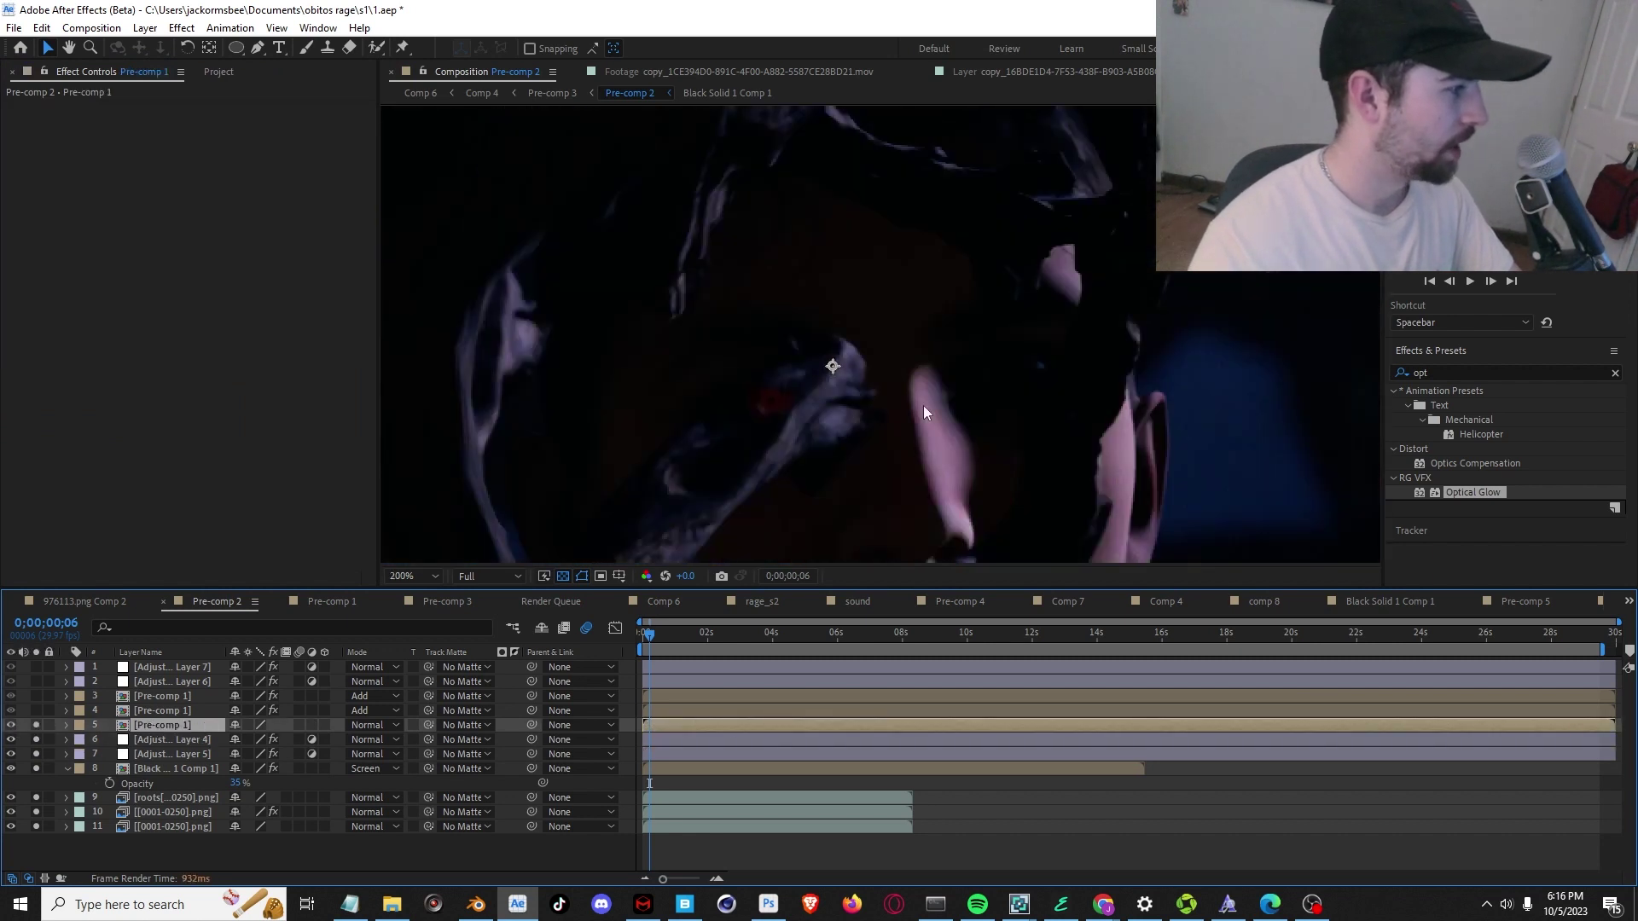
left_click(713, 635)
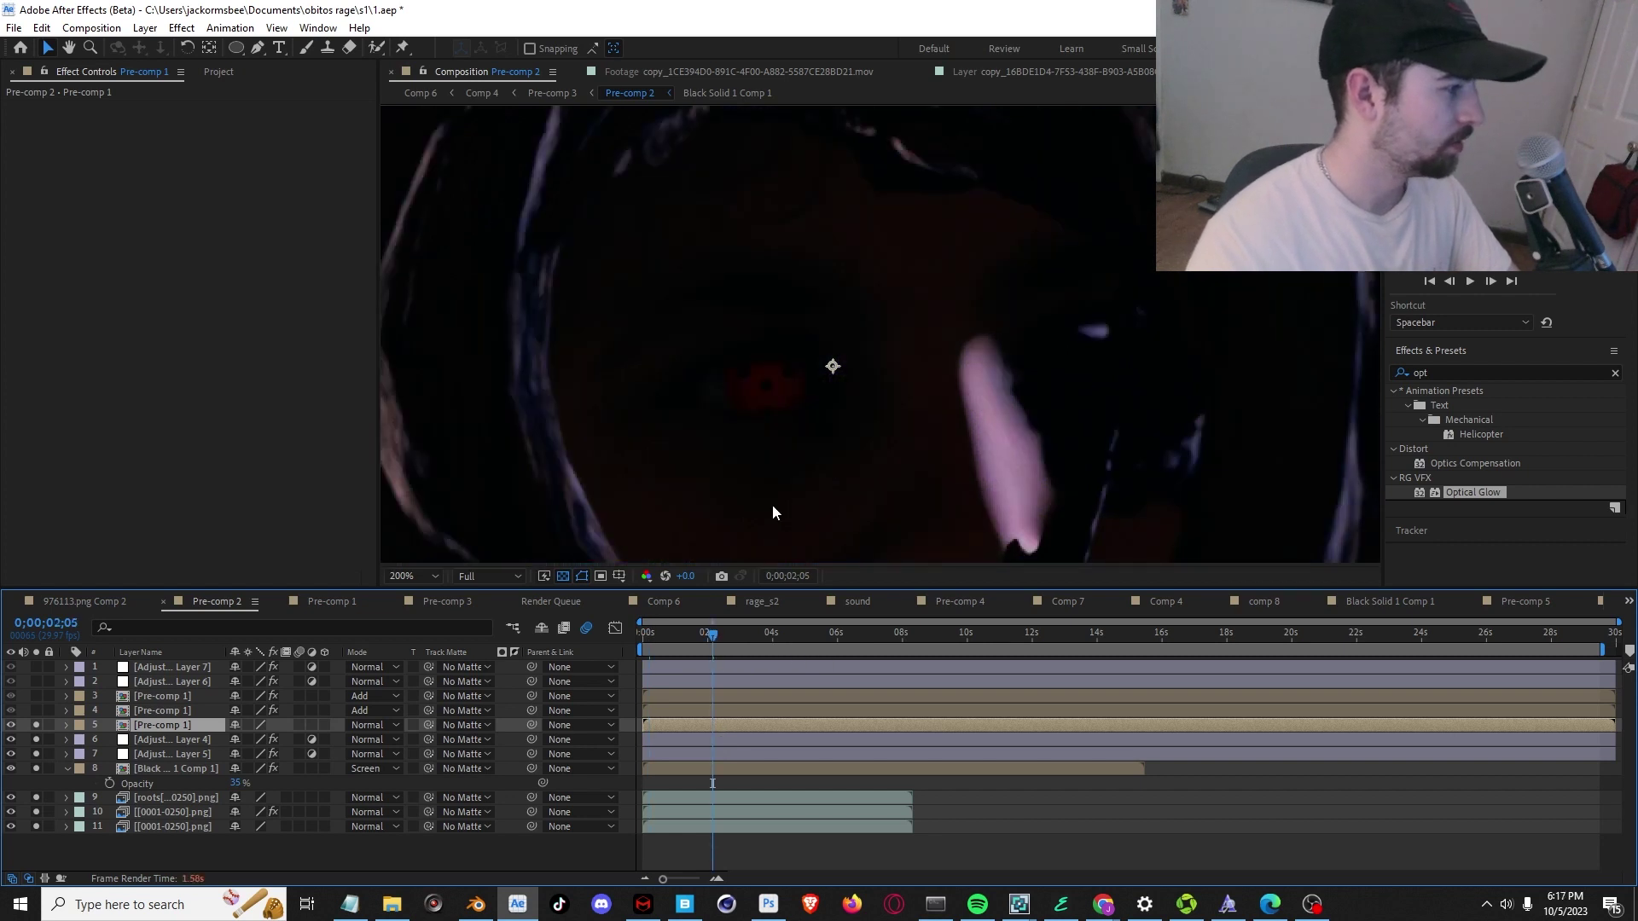
left_click_drag(771, 504, 838, 469)
Add the two Pre-comp 1 layers in Add mode to the solo.
left_click(36, 711)
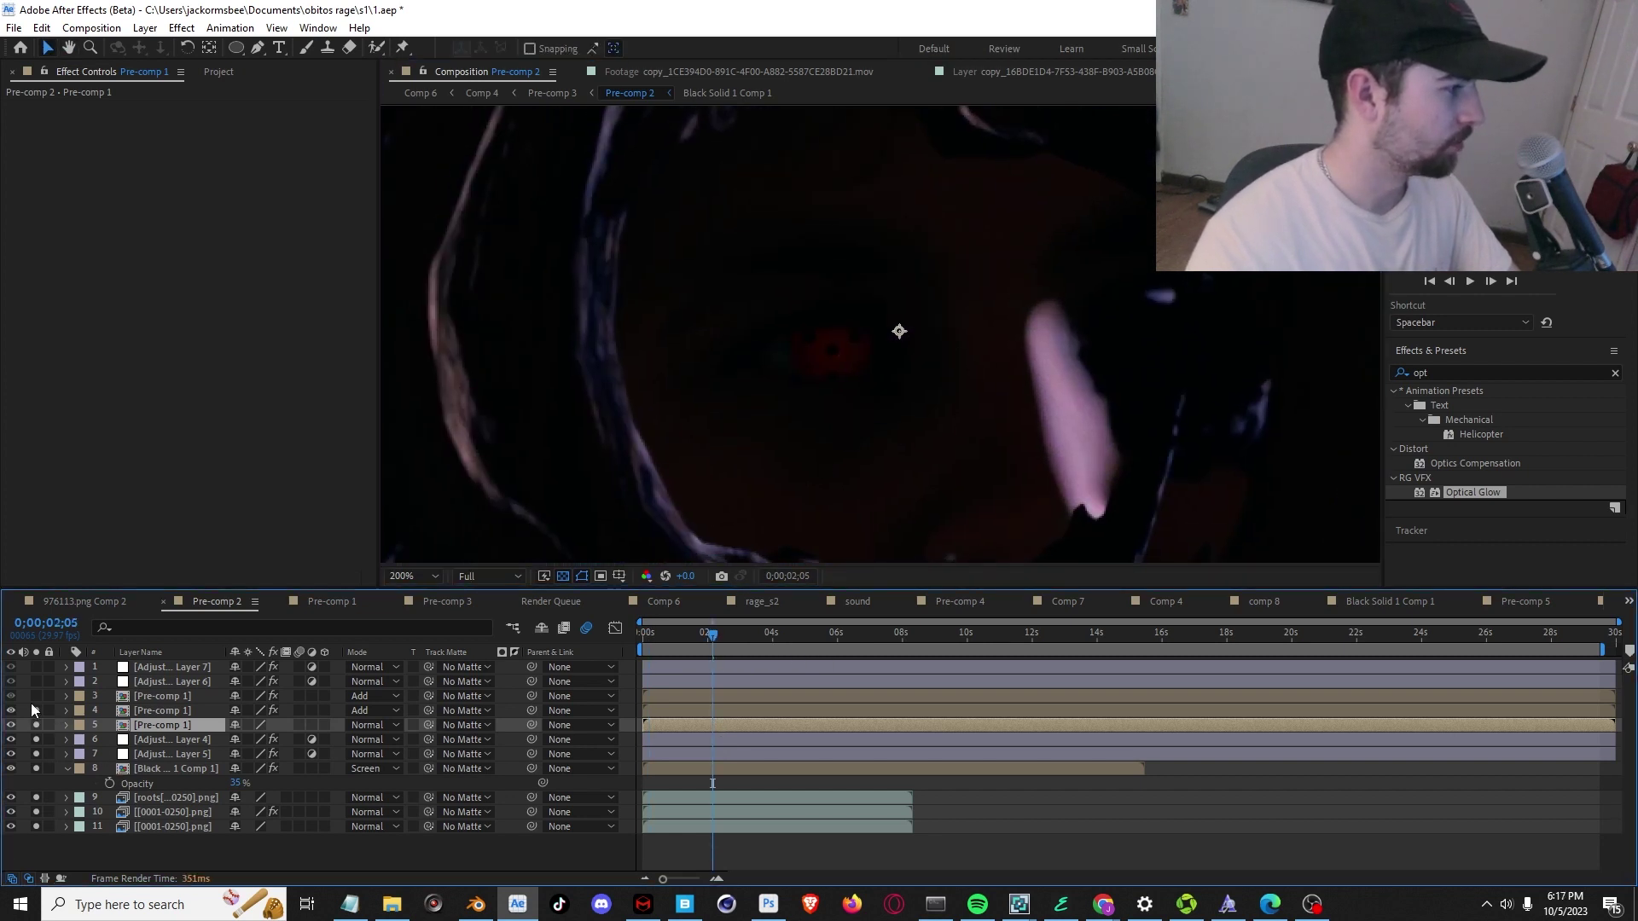
left_click(30, 702)
left_click(34, 699)
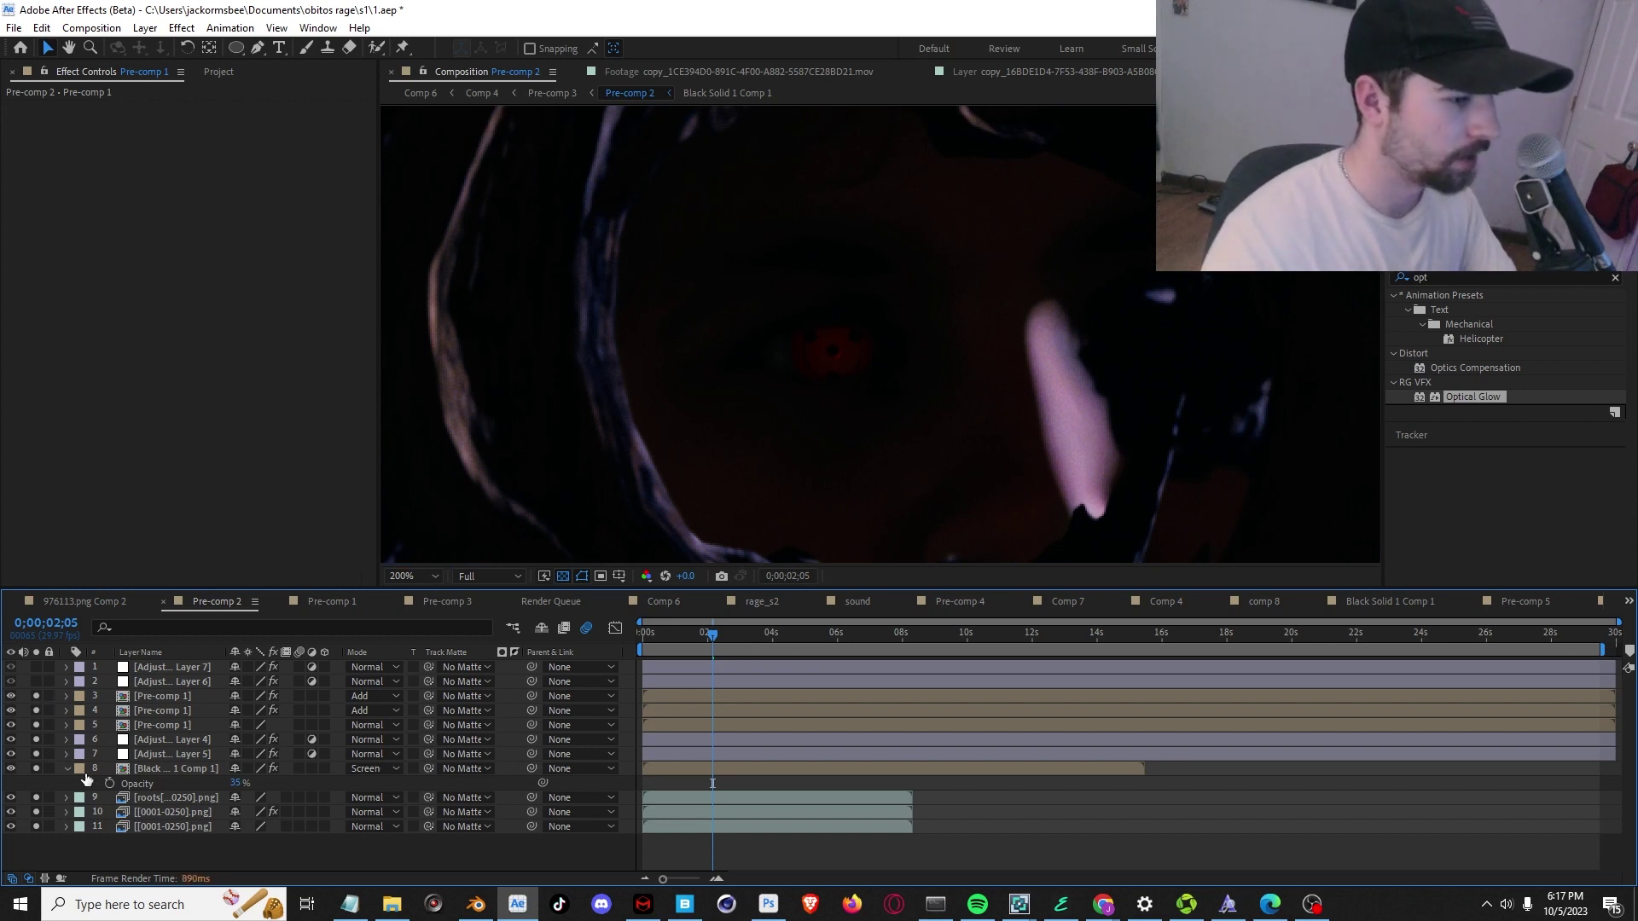
Add Adjustment Layer 6 and Adjustment Layer 7 to the solo, showing the Curves effect of Adjustment Layer 7.
left_click(36, 682)
left_click(197, 684)
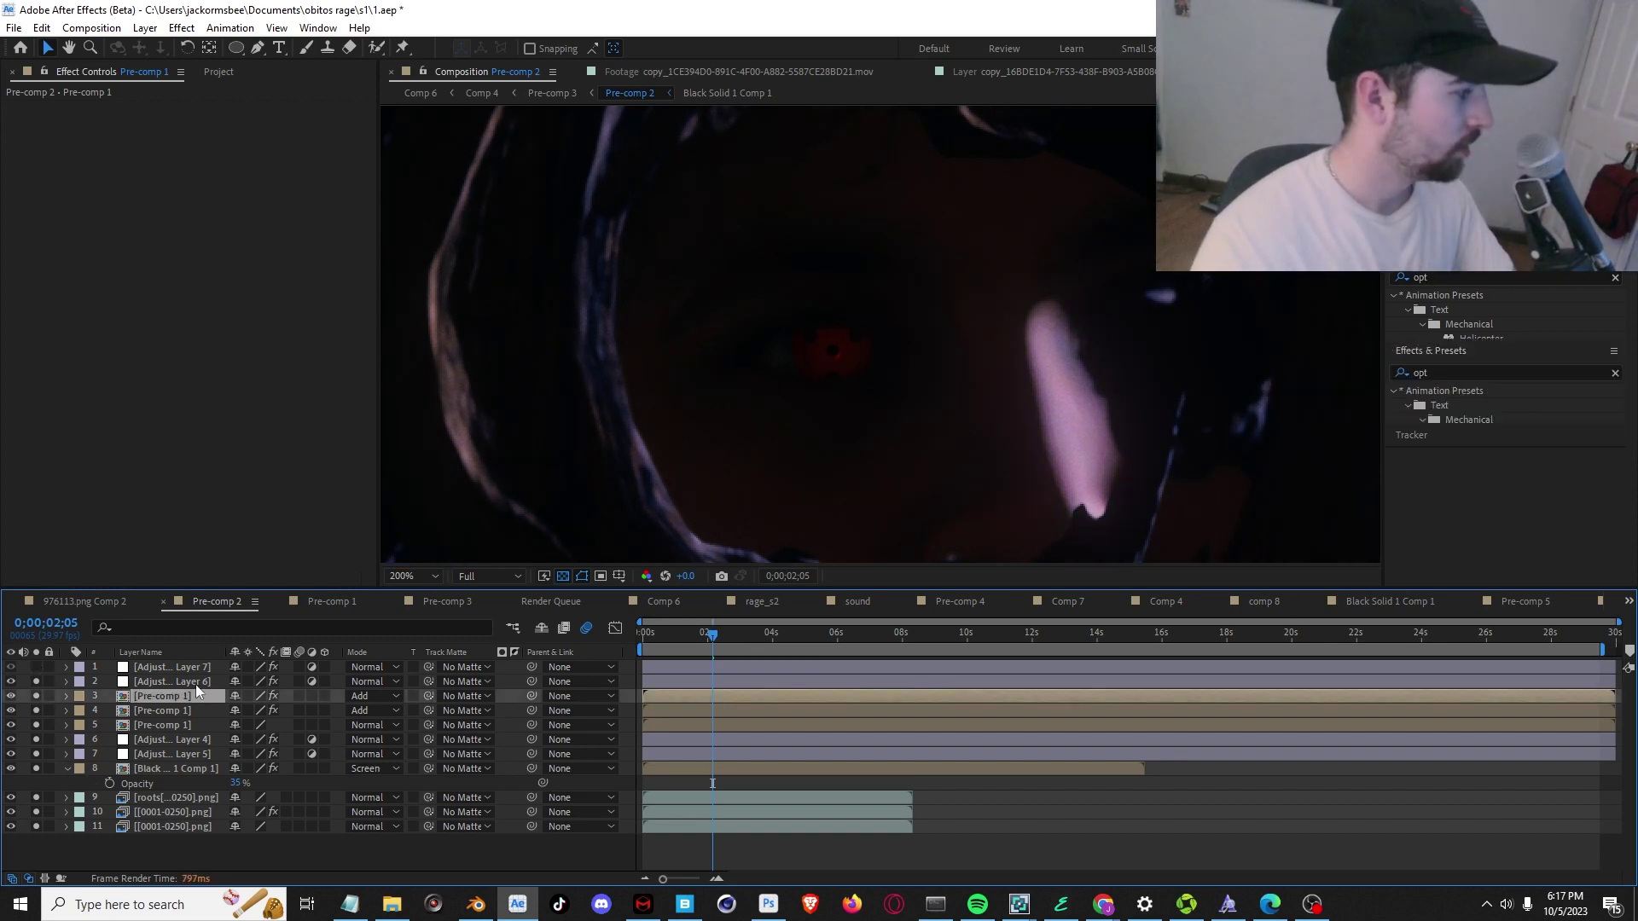
left_click(185, 671)
left_click(34, 669)
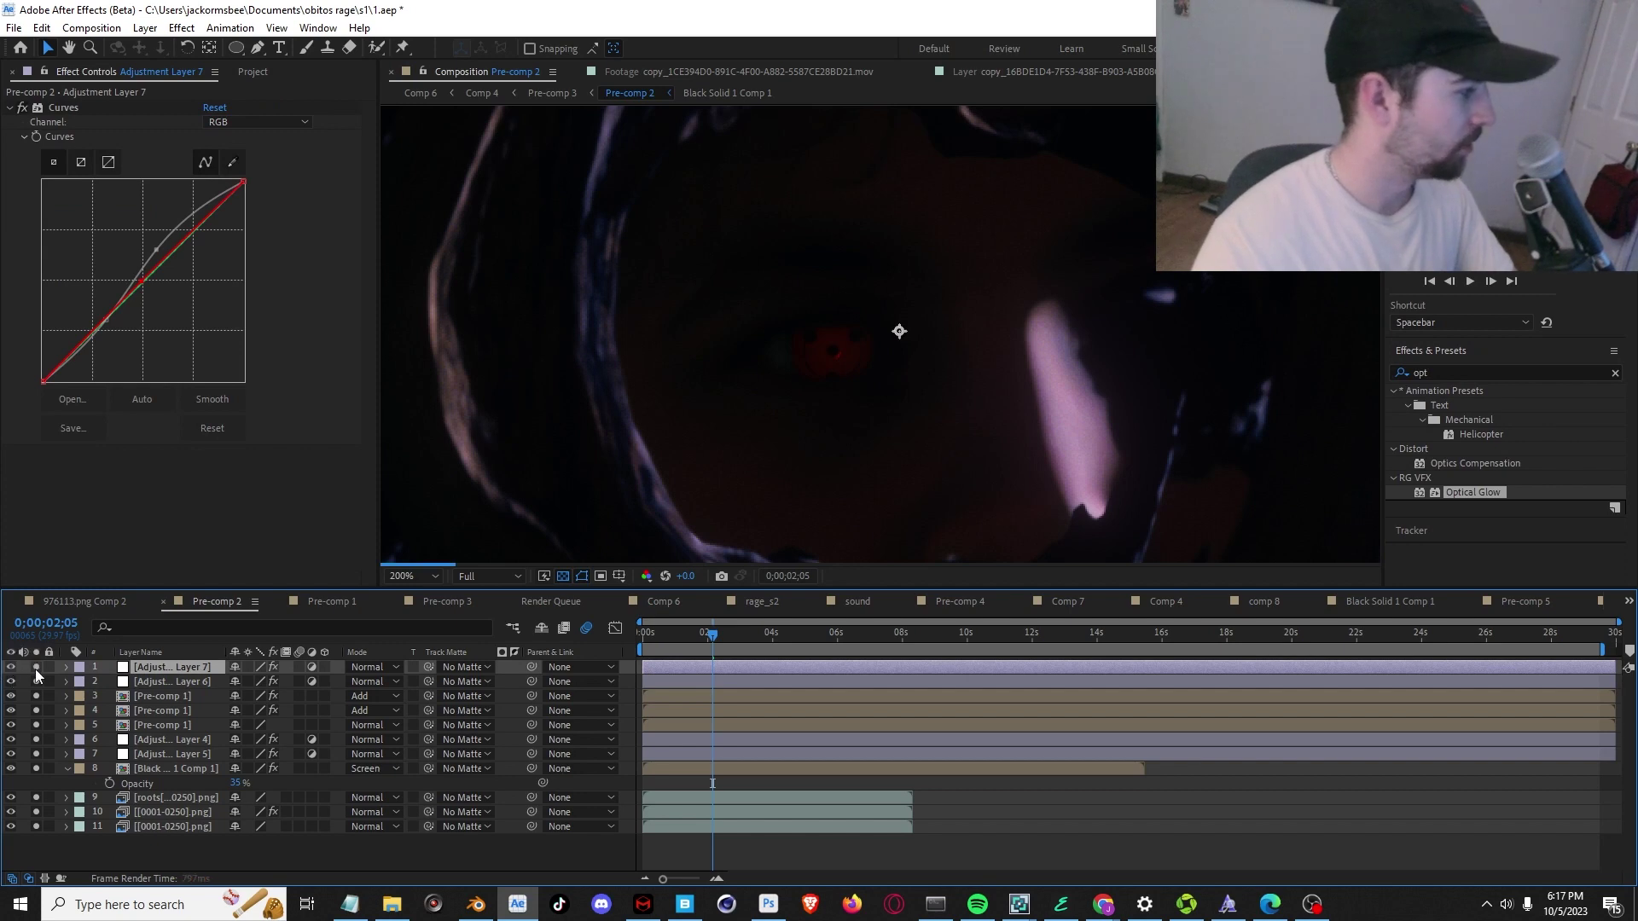
View the whole frame and toggle the visibility of Adjustment Layer 7 to compare the image with and without it.
scroll(945, 276, "down", 1)
scroll(962, 263, "down", 1)
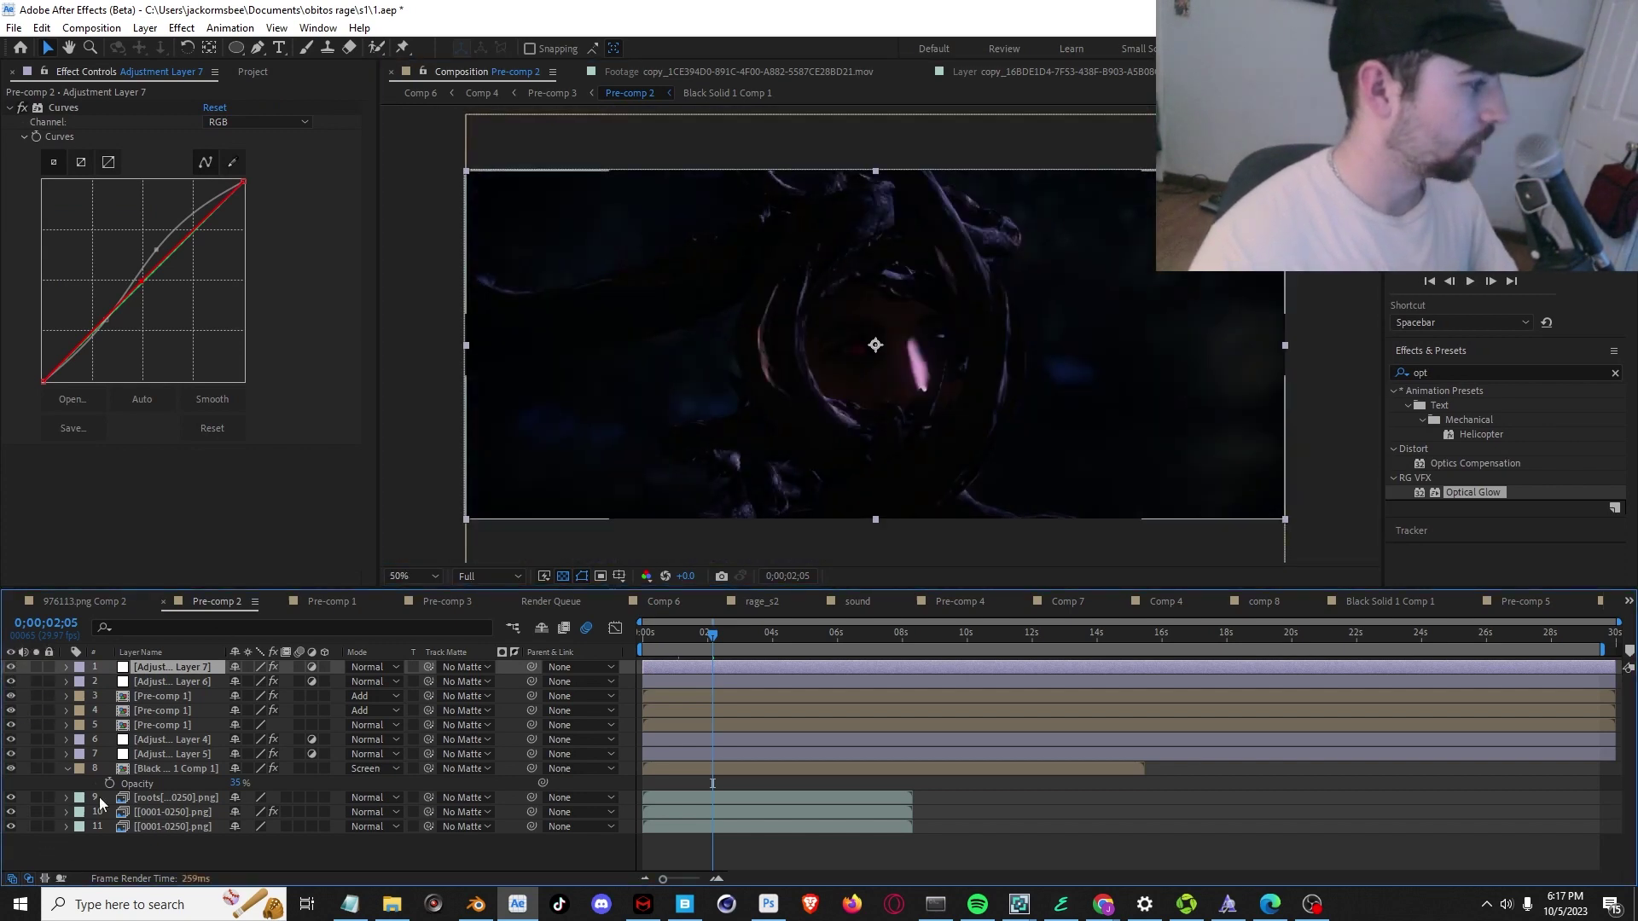
left_click(11, 669)
left_click(11, 668)
left_click(12, 669)
left_click(11, 669)
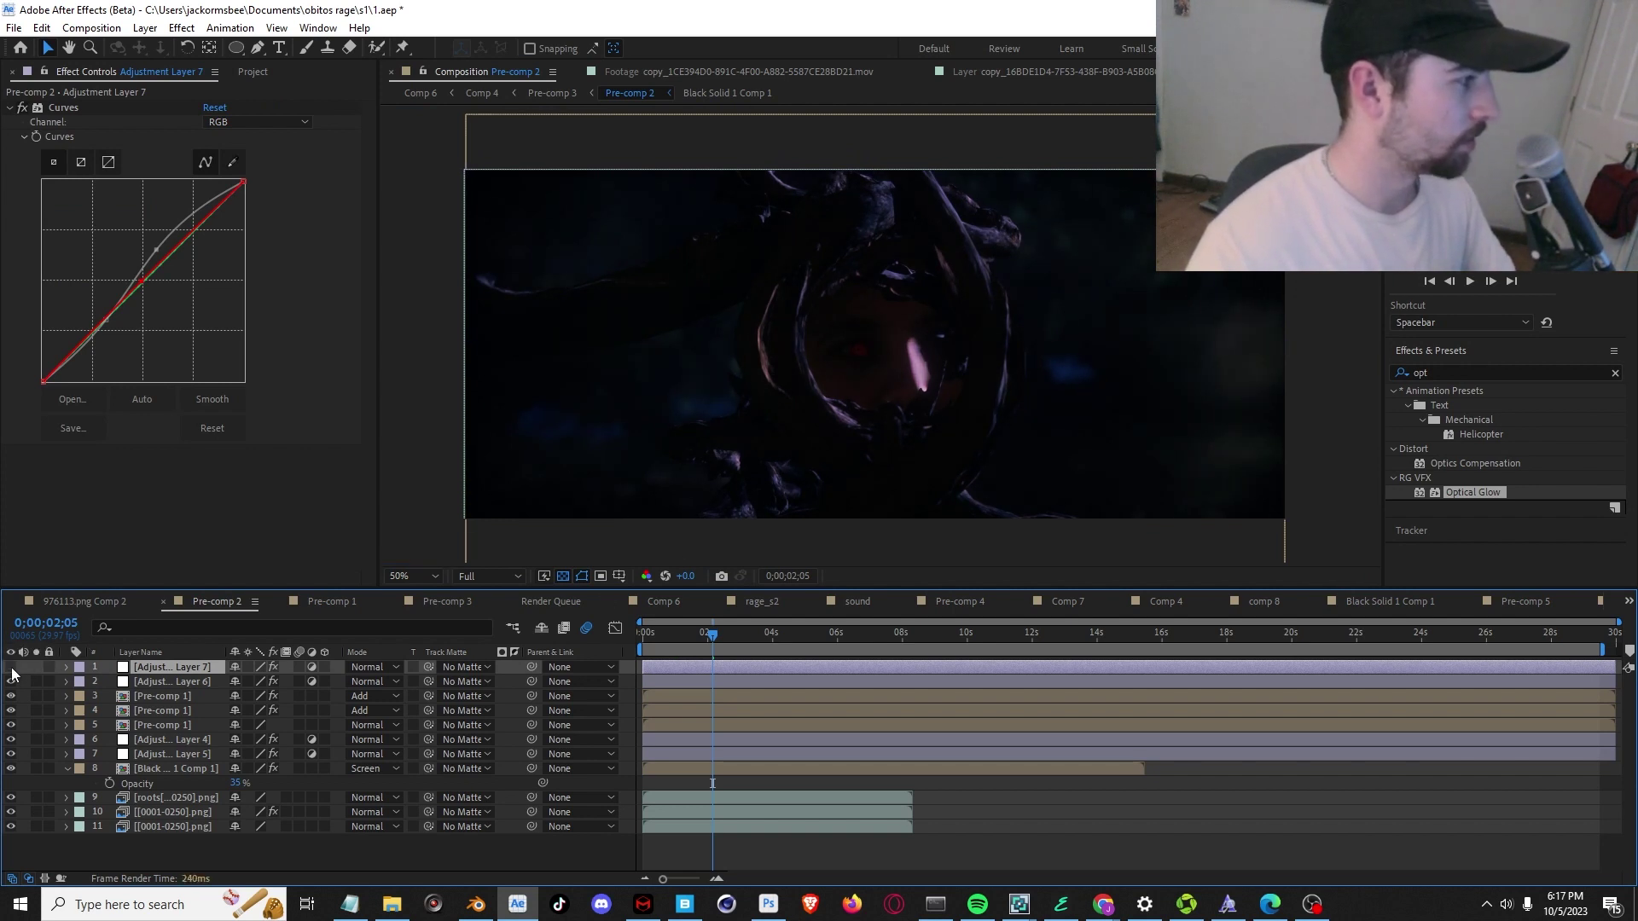
Open the Pre-comp 3 composition, preview its playback and move the playhead to 0;00;04;07.
left_click(553, 93)
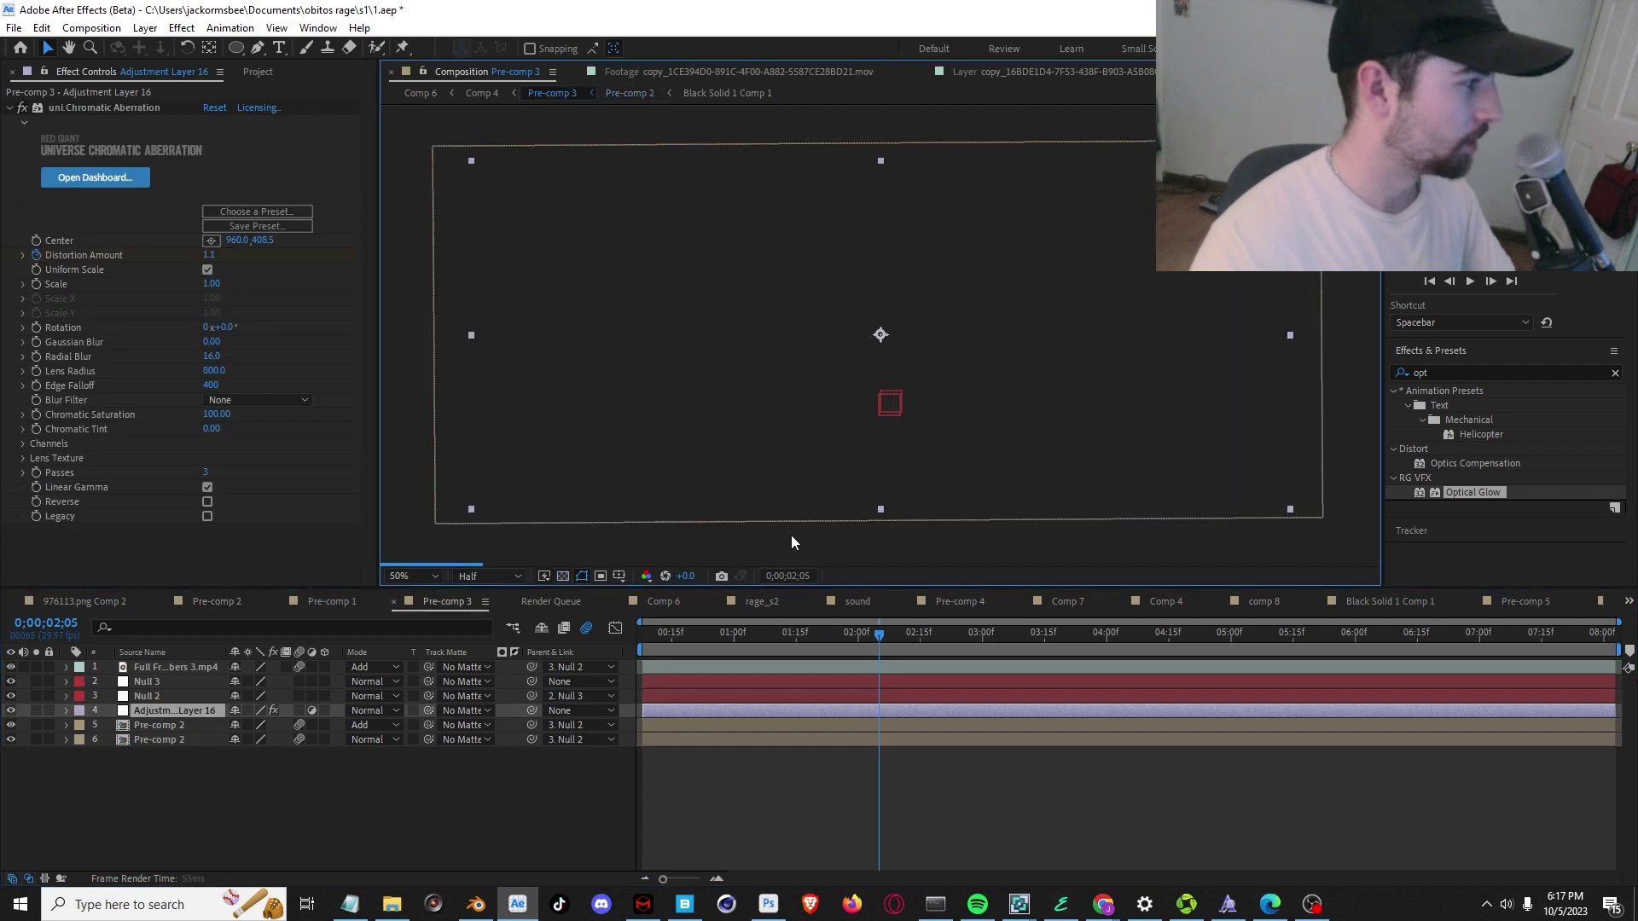
key("space")
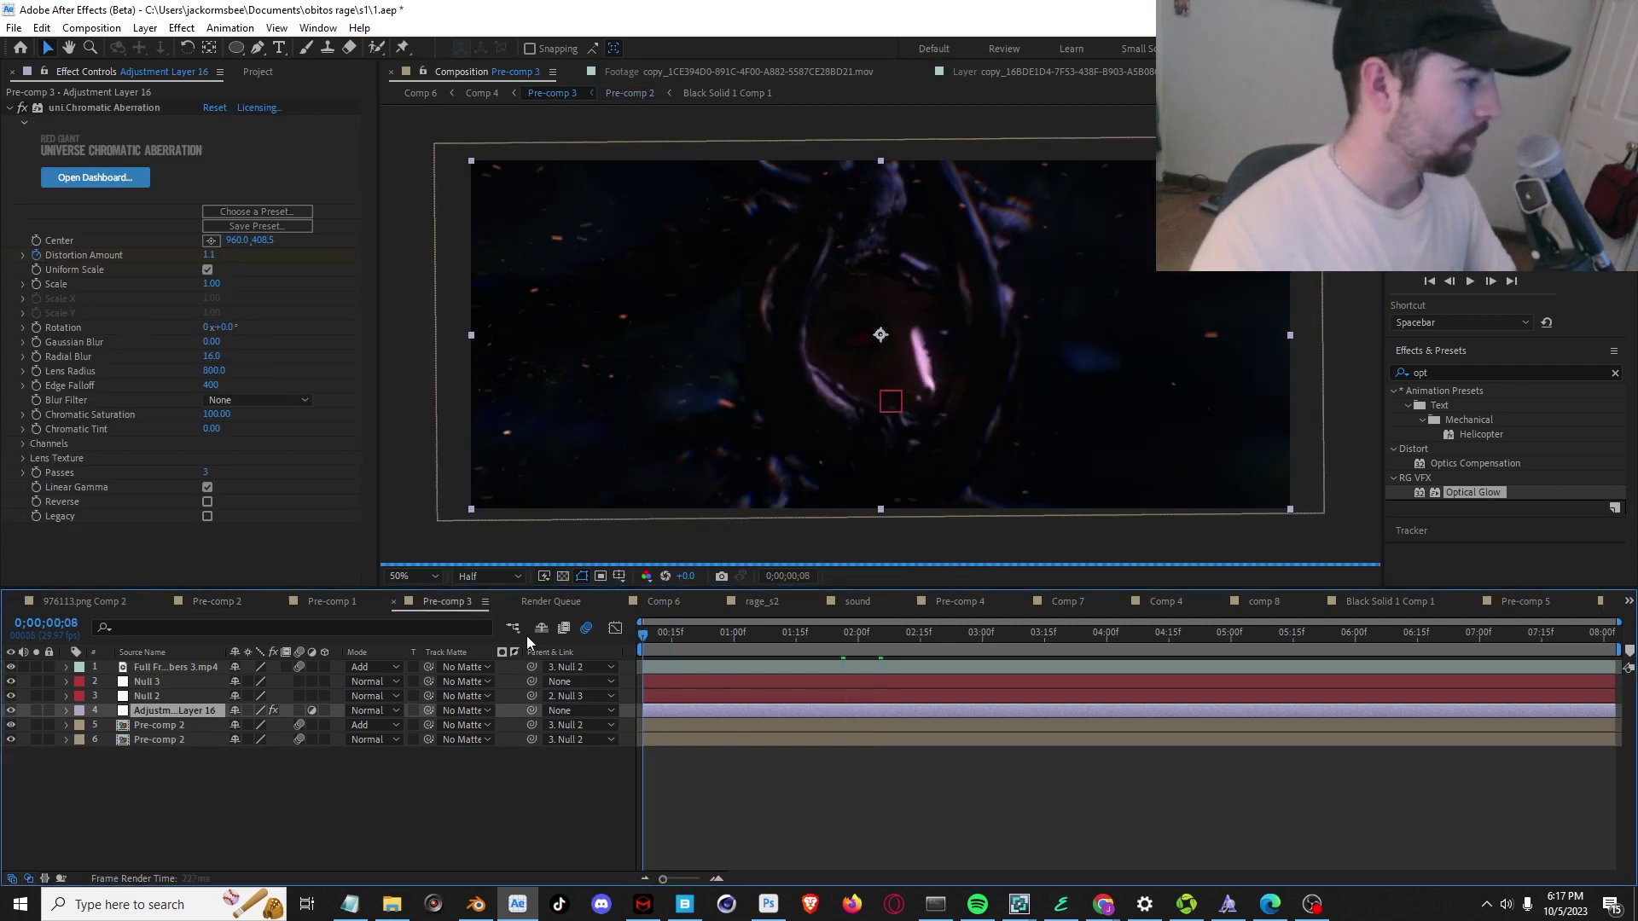
left_click_drag(939, 628, 1136, 633)
Inspect Null 3 and solo Adjustment Layer 16 in Pre-comp 3.
left_click(109, 683)
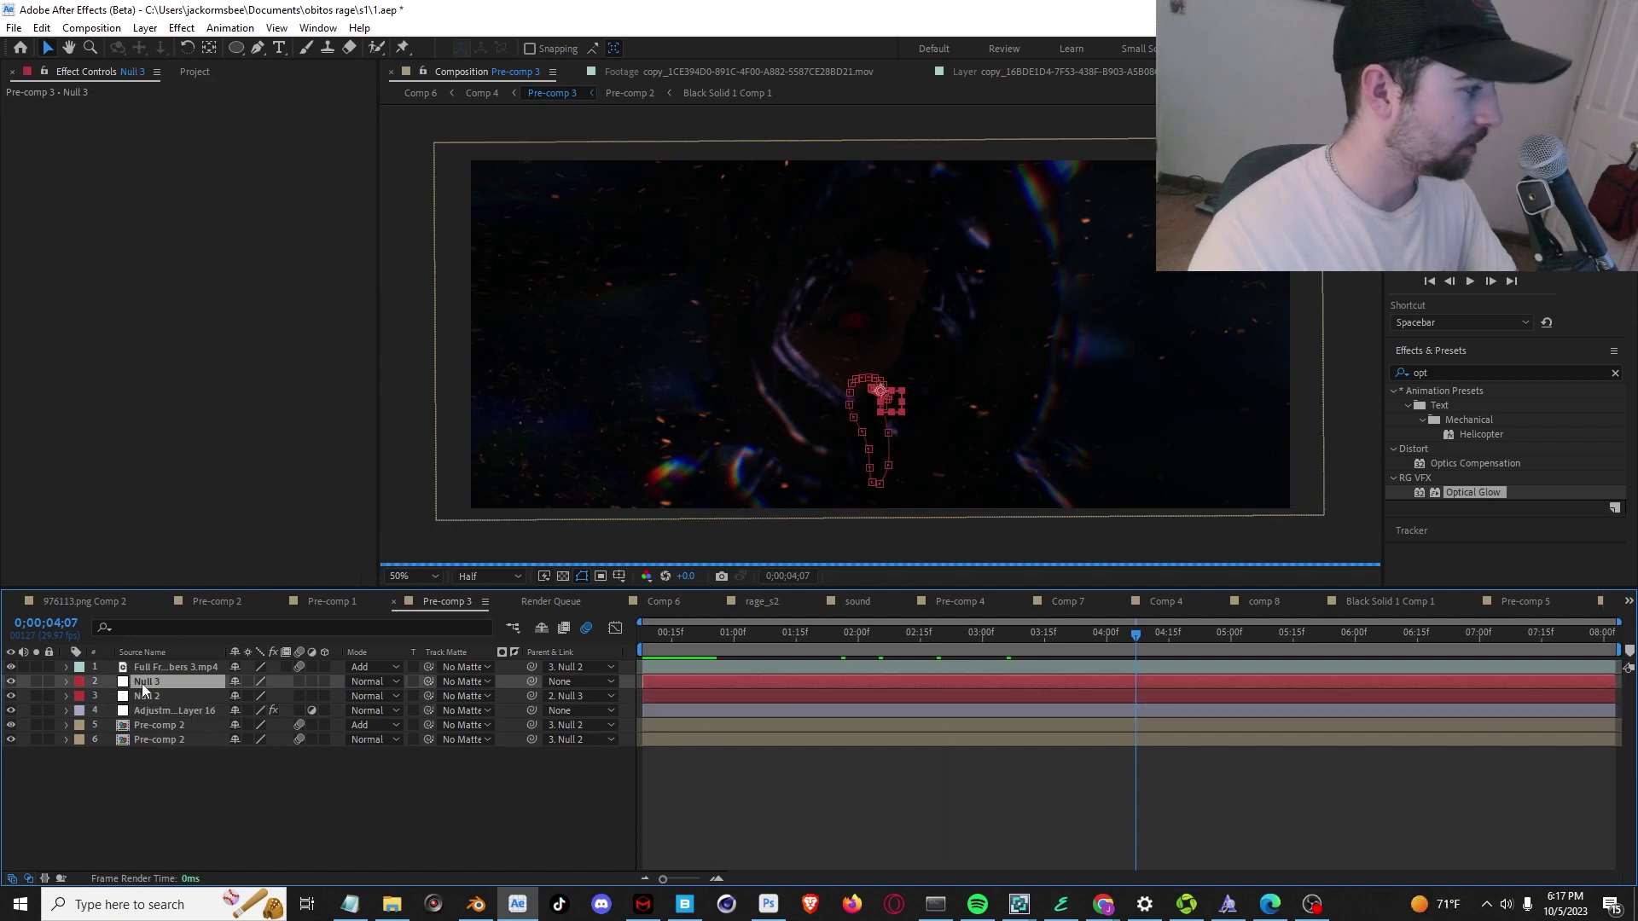
left_click(149, 713)
left_click(35, 711)
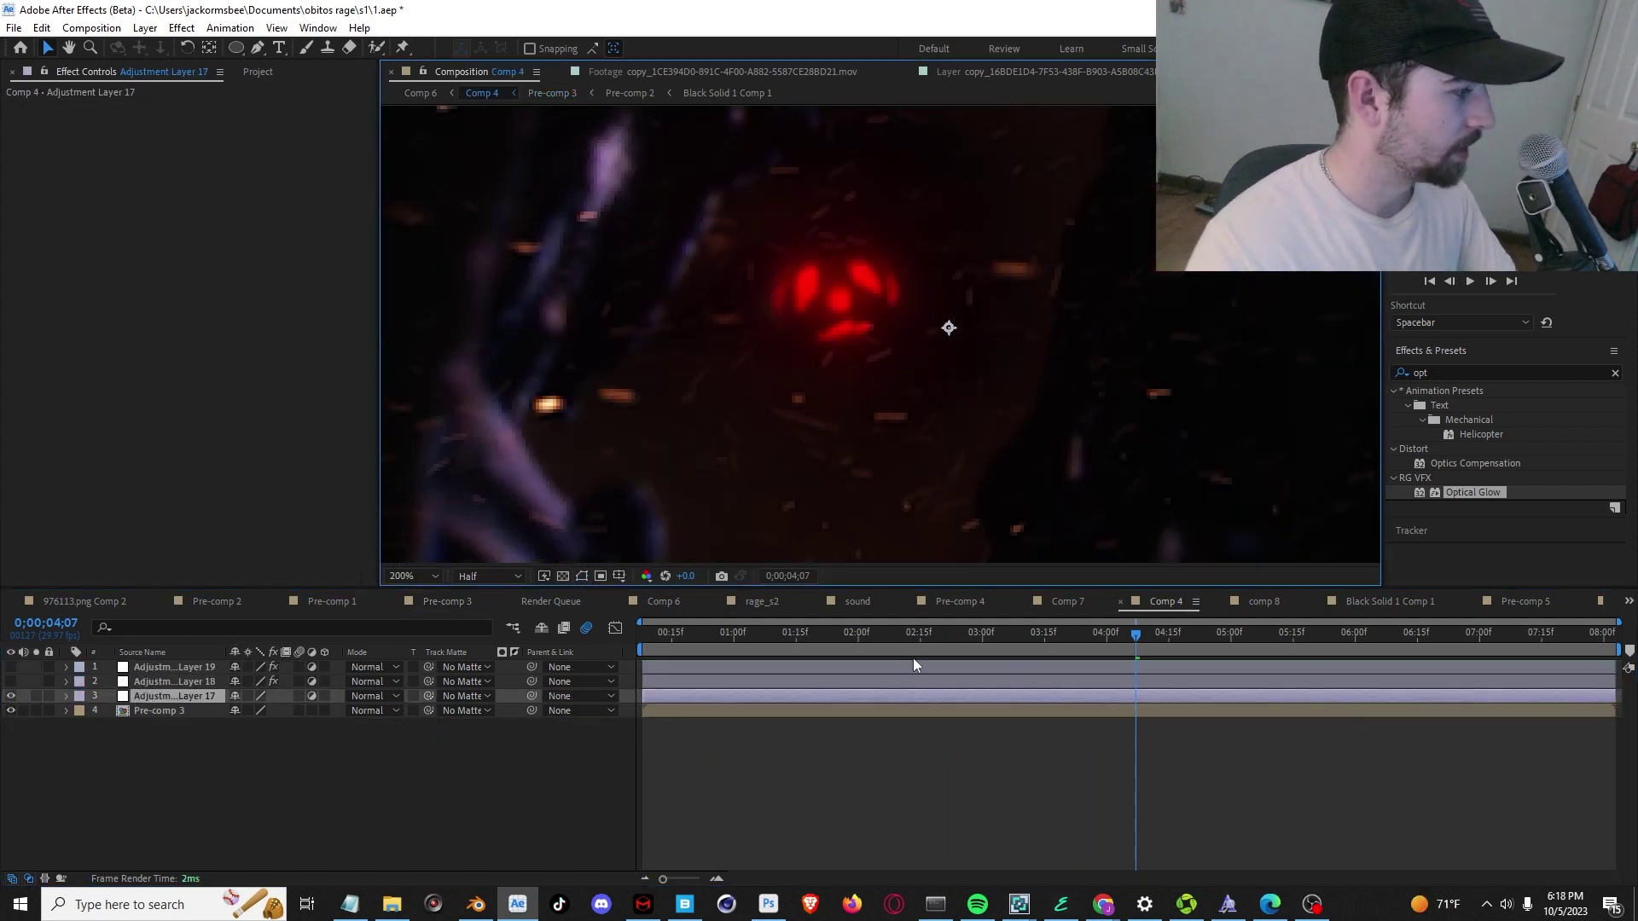
Inspect Adjustment Layers 17, 18 and 19 in Comp 4 and scrub through the whole frame up to 0;00;06;21.
left_click(128, 682)
left_click(156, 668)
left_click(162, 695)
scroll(830, 400, "down", 2)
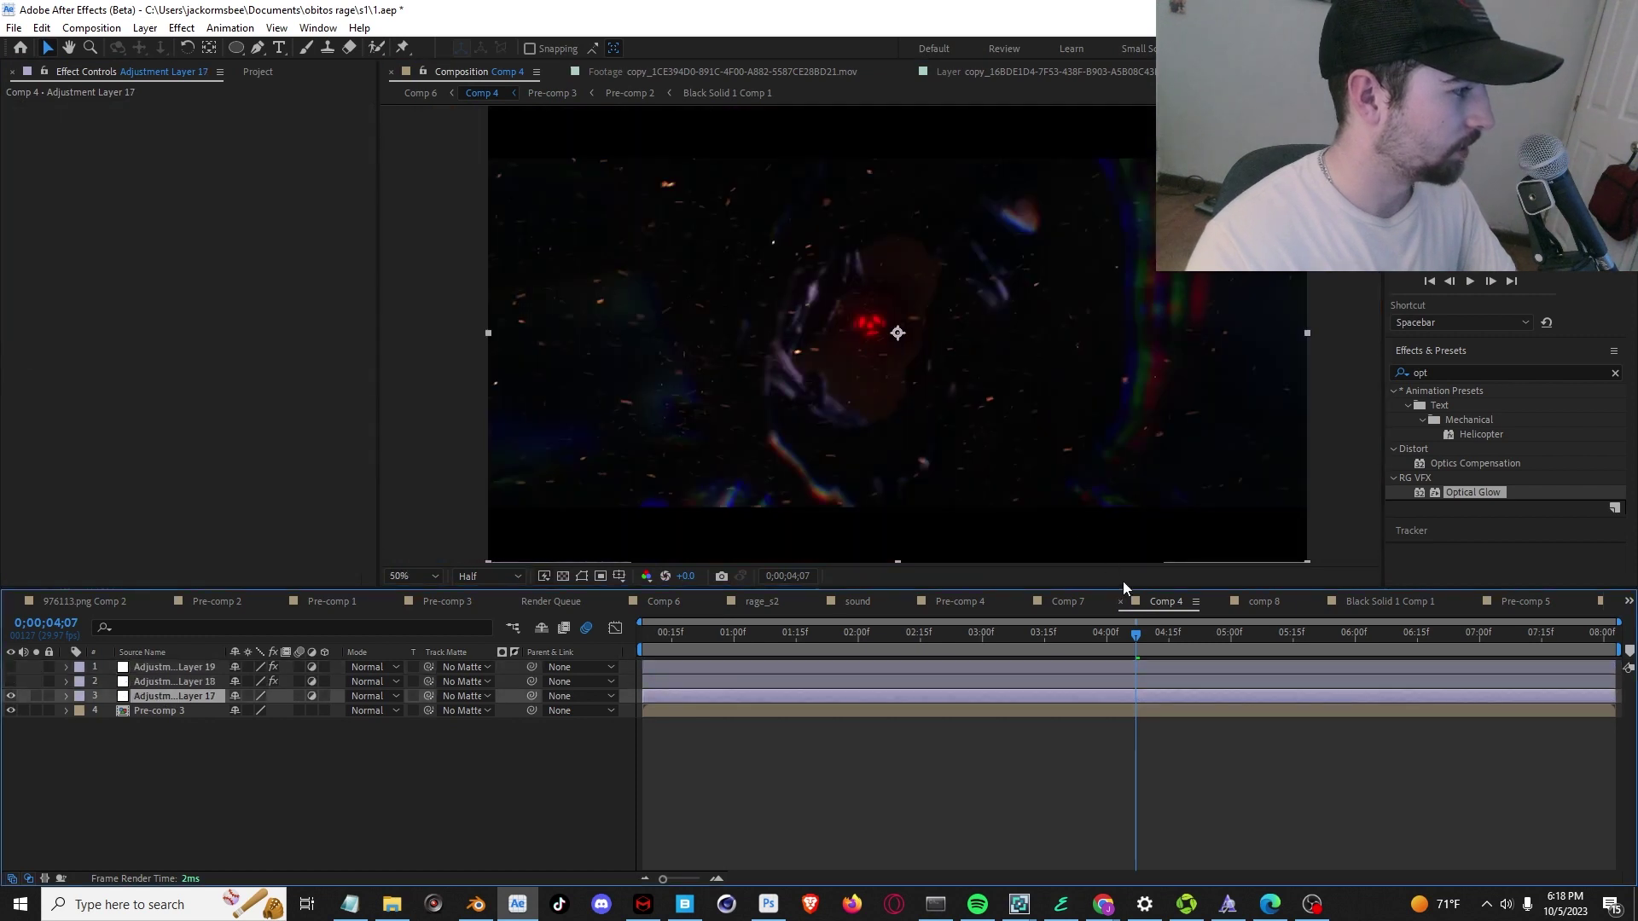
left_click_drag(1127, 633, 947, 625)
left_click(884, 633)
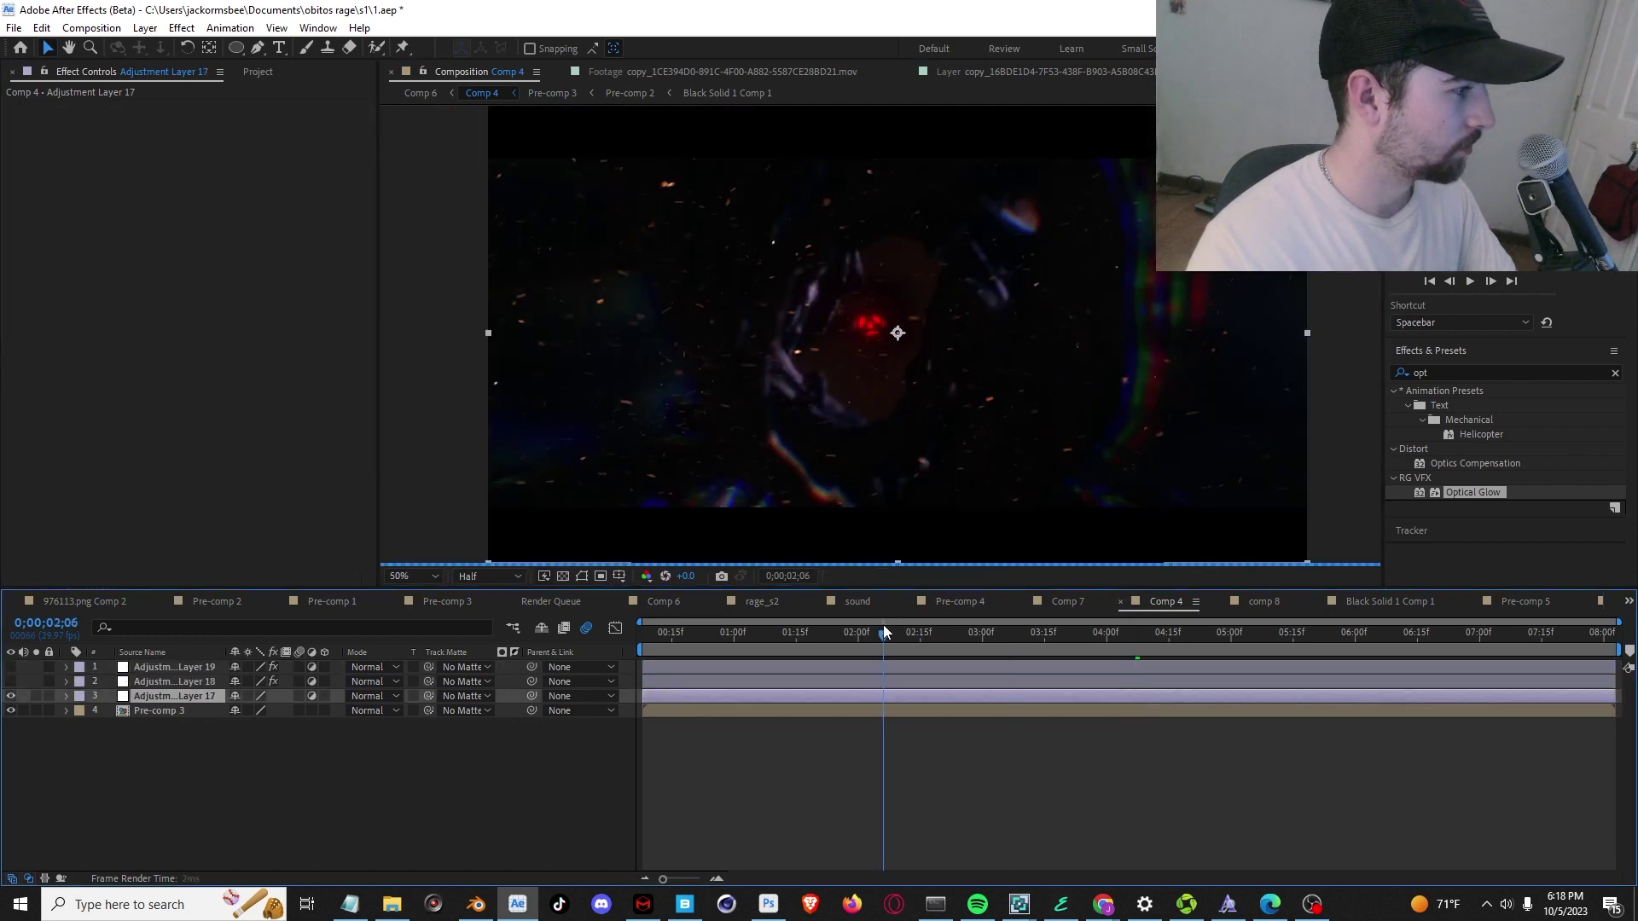
left_click_drag(884, 632, 1439, 607)
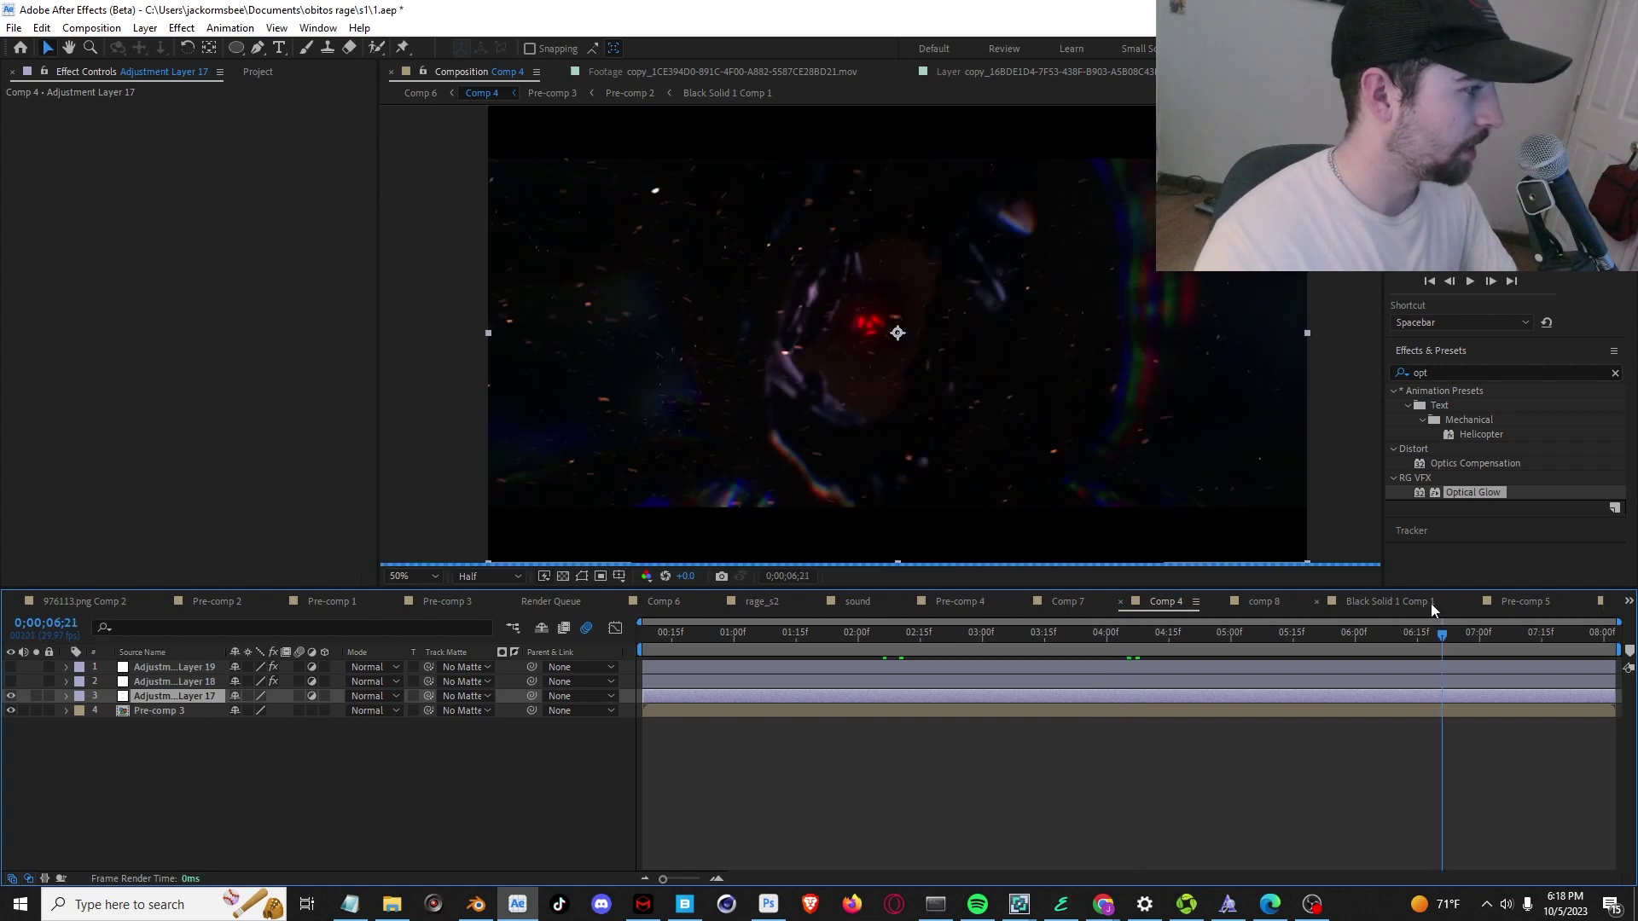
Open the parent composition Comp 6 and move the playhead into the Pre-comp 5 section.
key("shift+Escape")
scroll(1053, 295, "up", 3)
scroll(1053, 295, "down", 1)
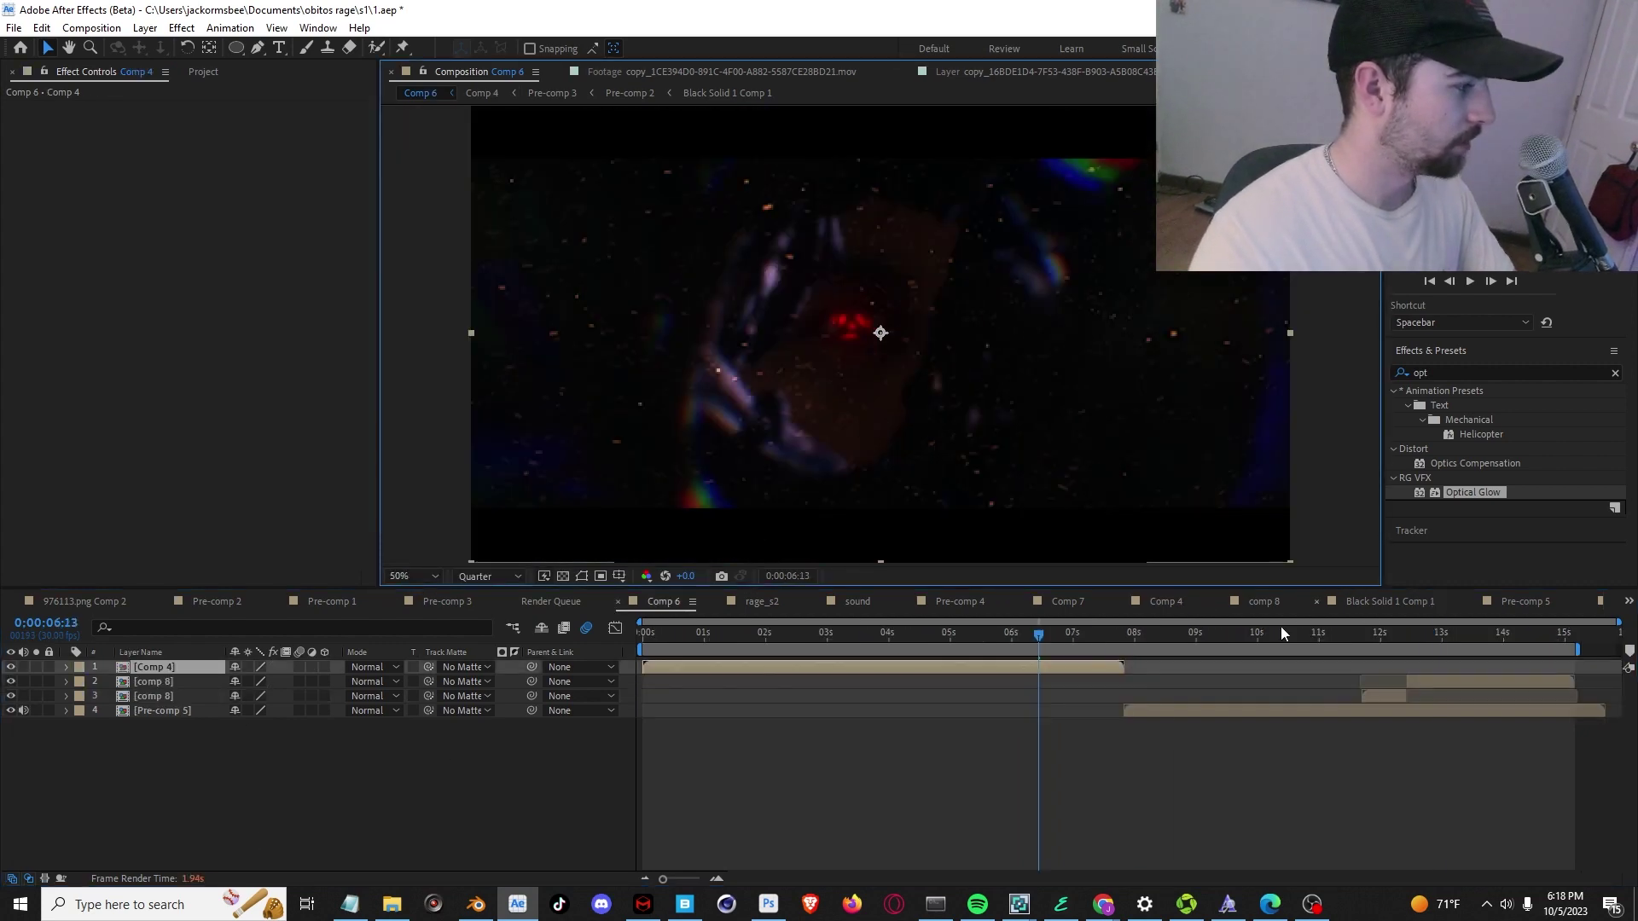
left_click(1227, 632)
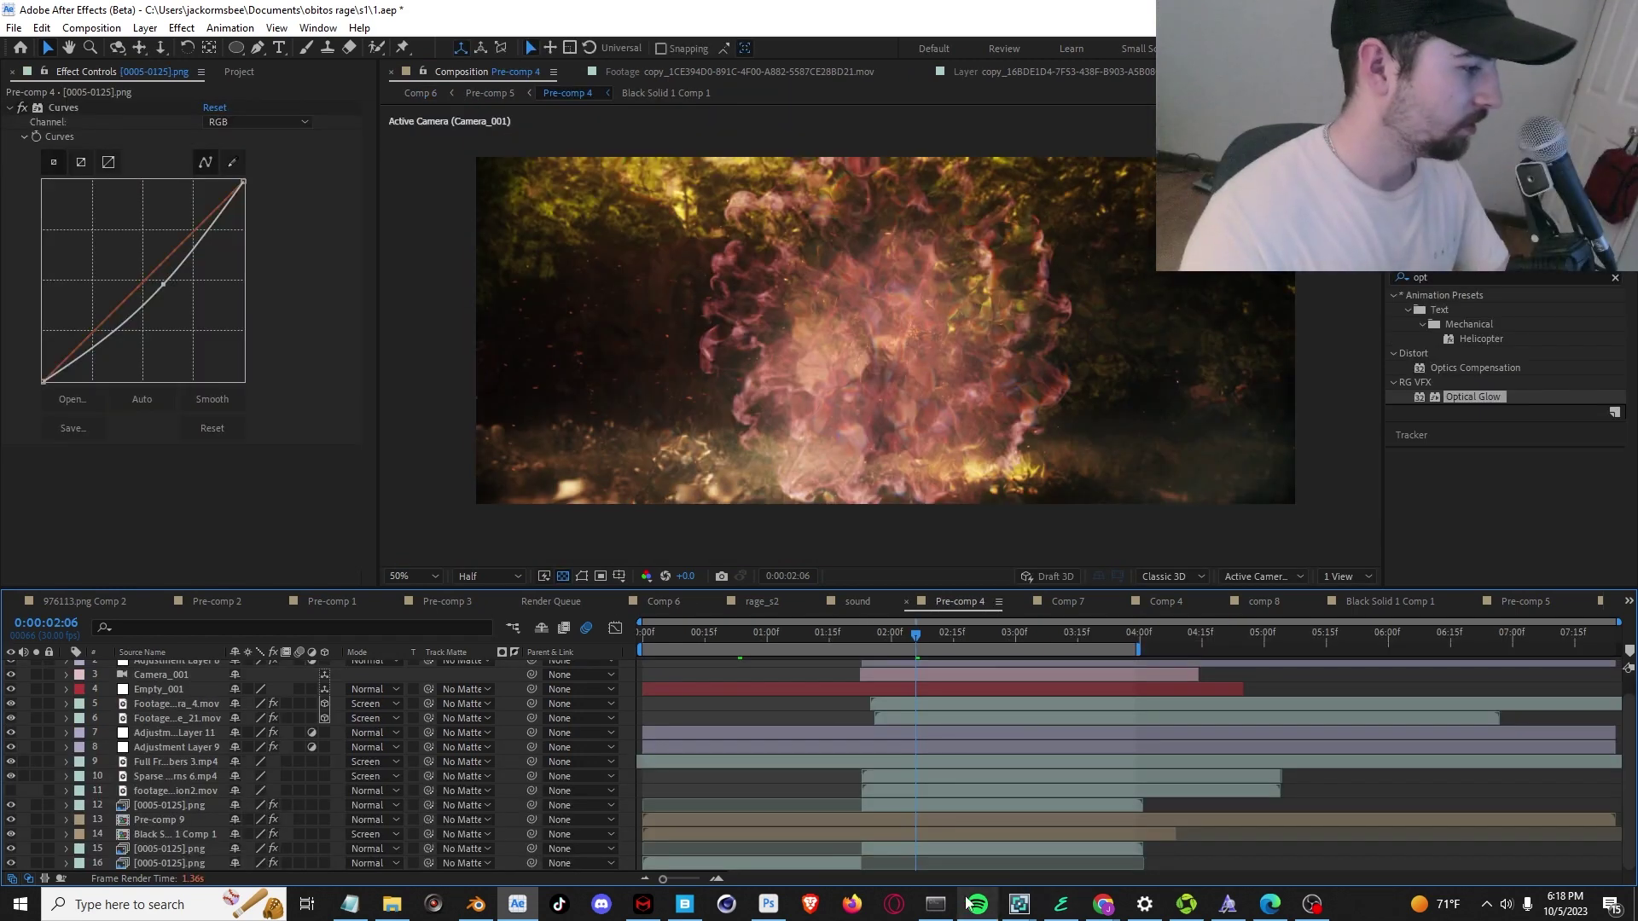
In Pre-comp 4, solo the [0005-0125].png layer 15 and Black Solid 1 Comp 1, then view them at 0:00:02:28.
left_click(36, 849)
left_click(147, 851)
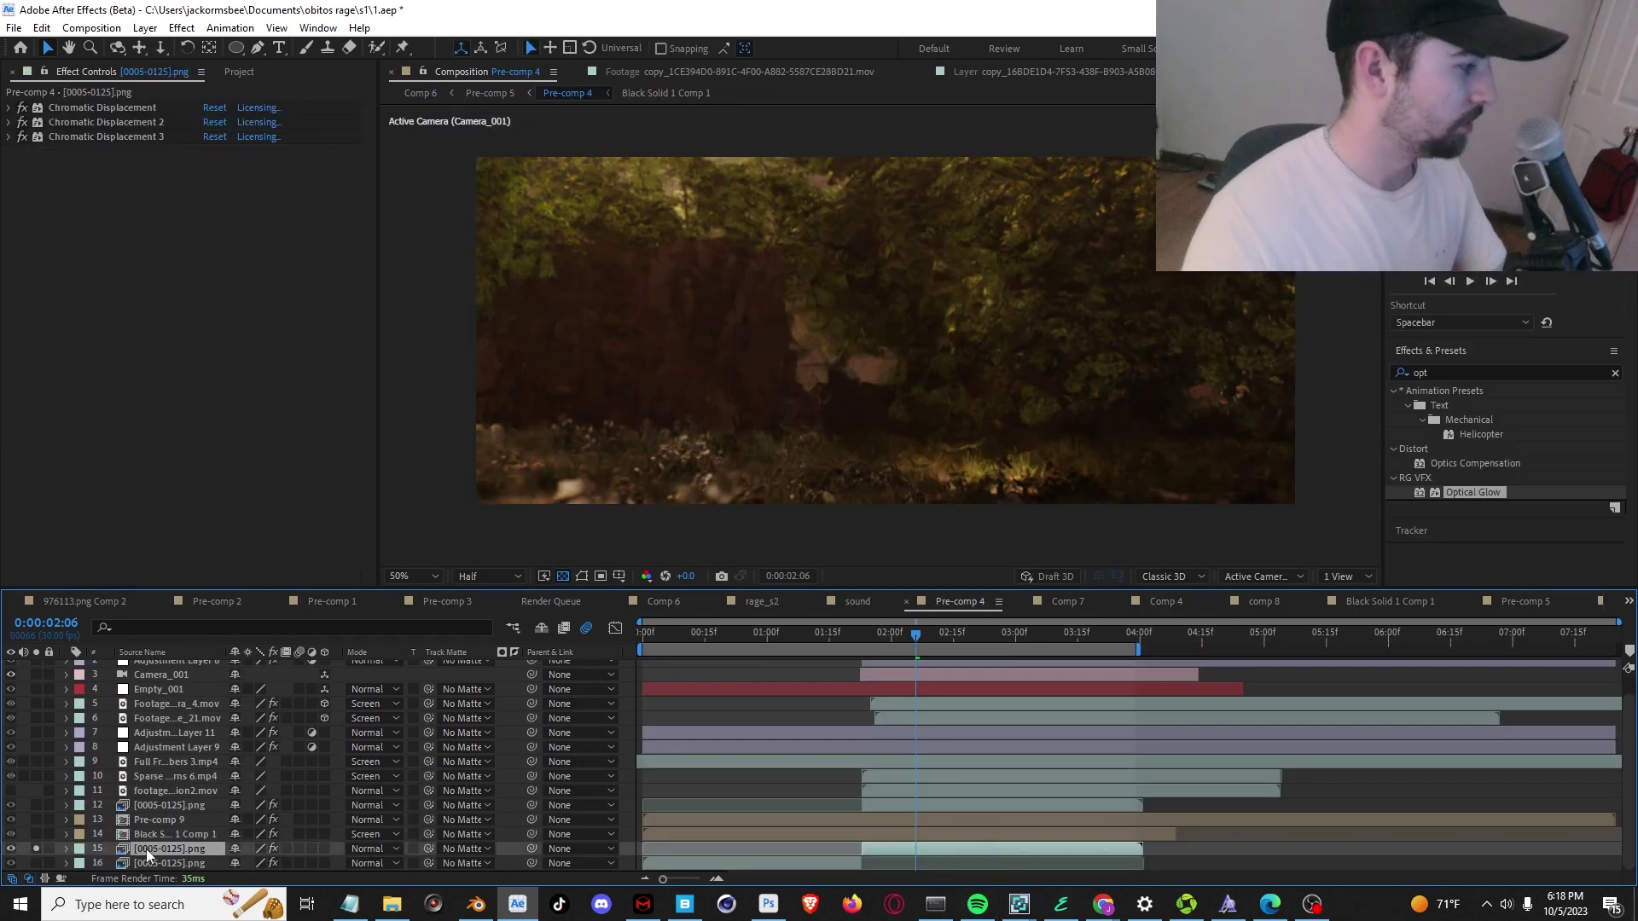
left_click(36, 834)
left_click(162, 835)
left_click(1007, 634)
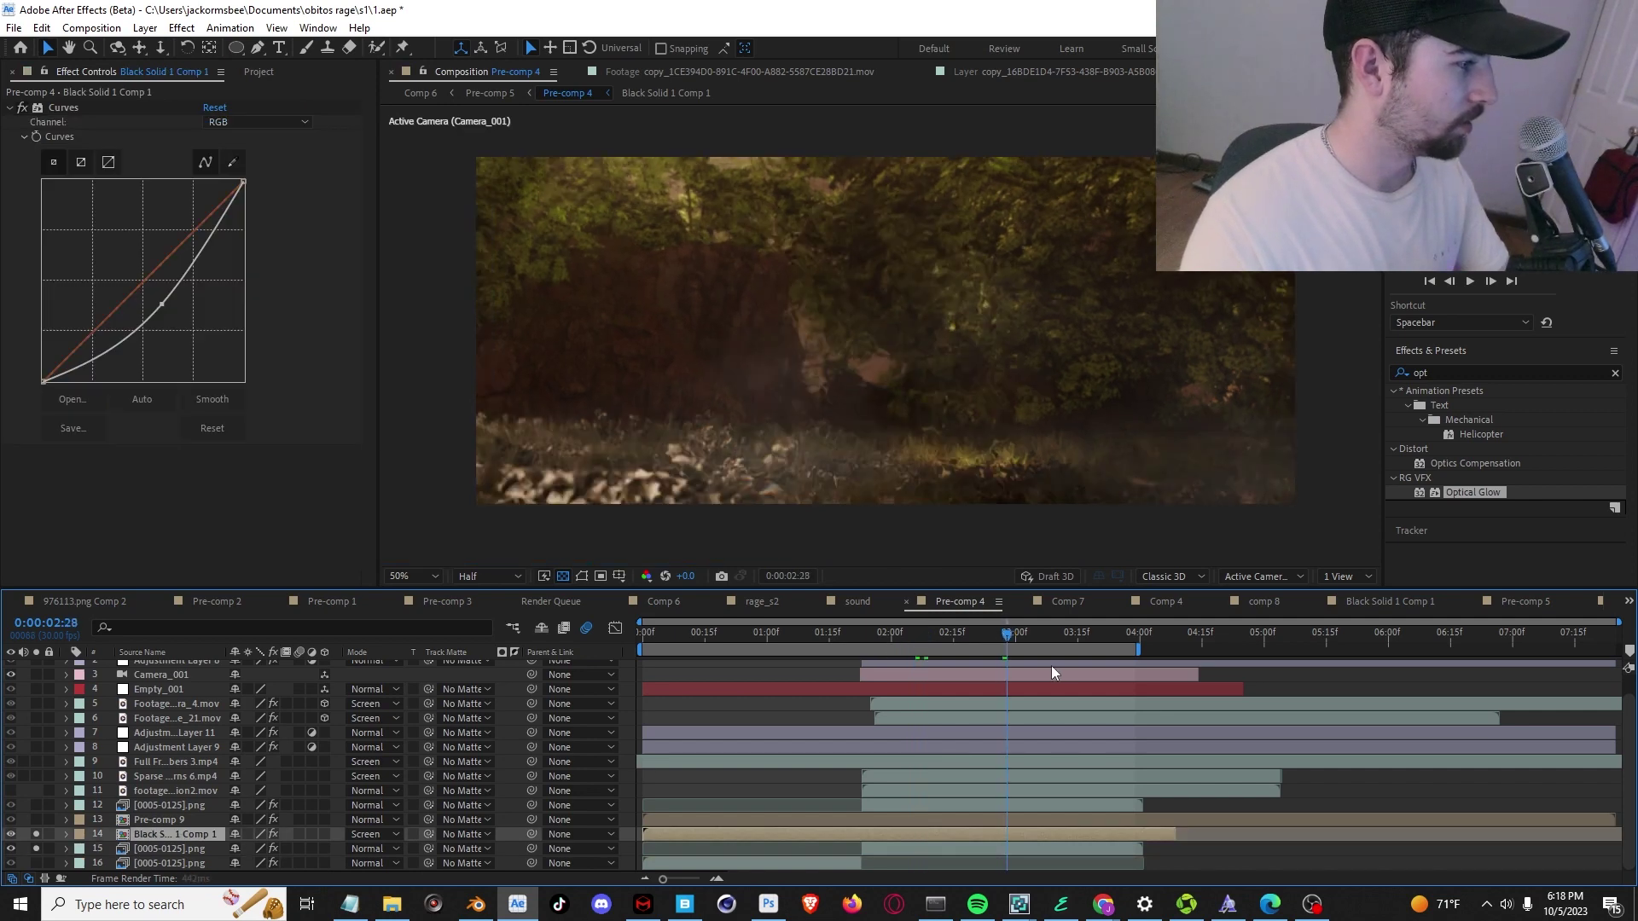
Inspect the Chromatic Displacement effects on the [0005-0125].png layer 15 and move the playhead back to about 0:00:02:25.
left_click(970, 850)
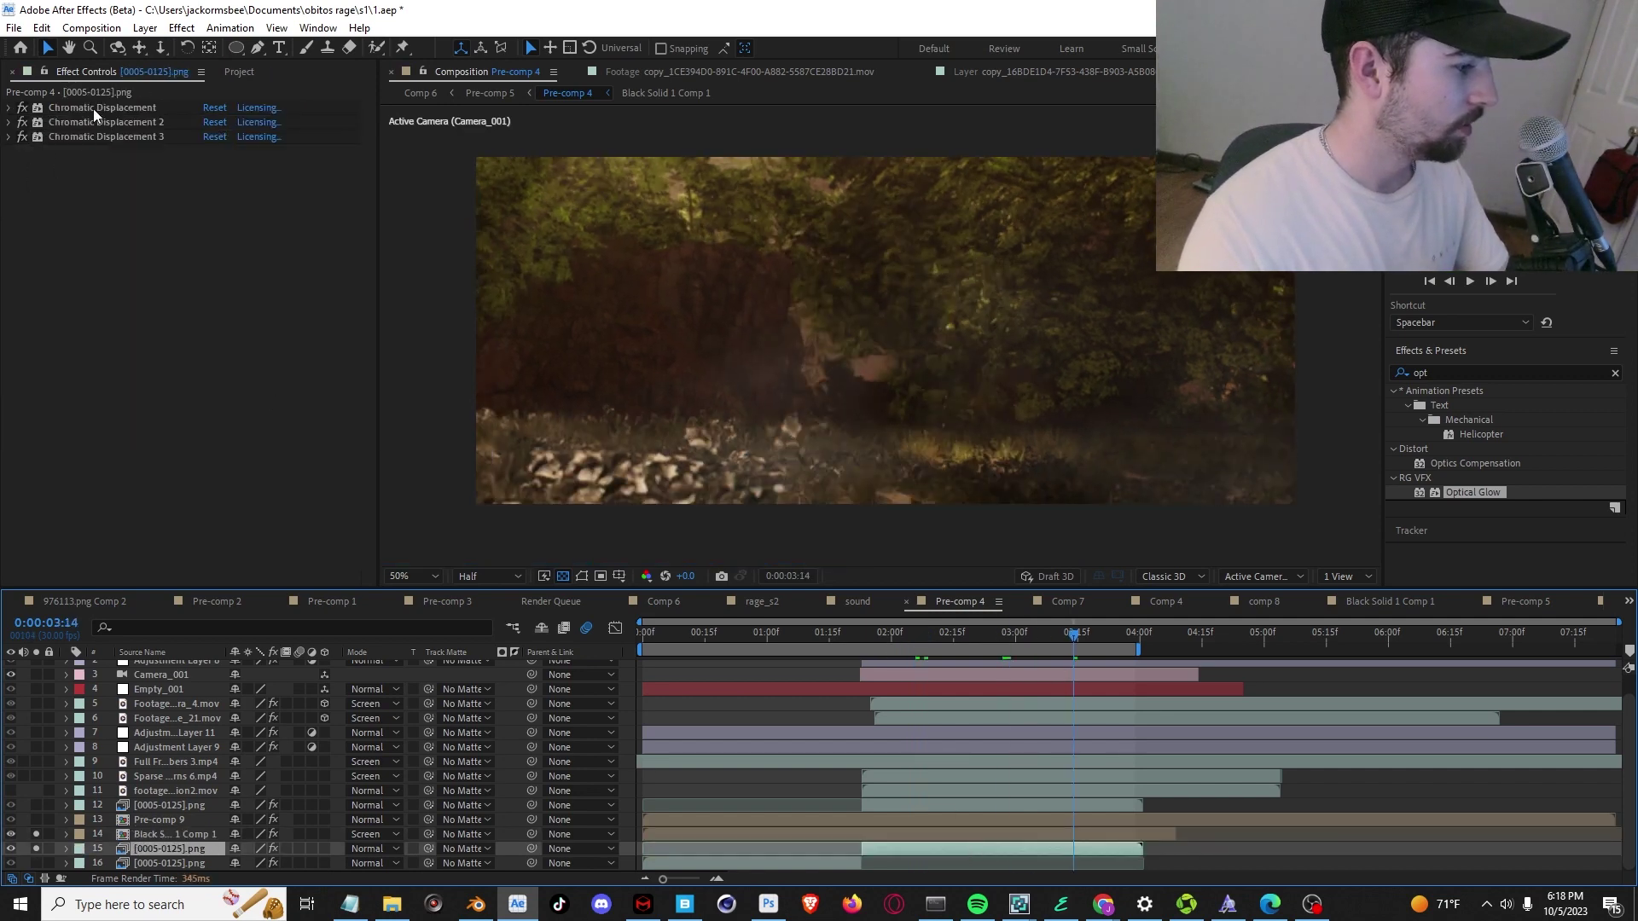
left_click(5, 108)
left_click(5, 108)
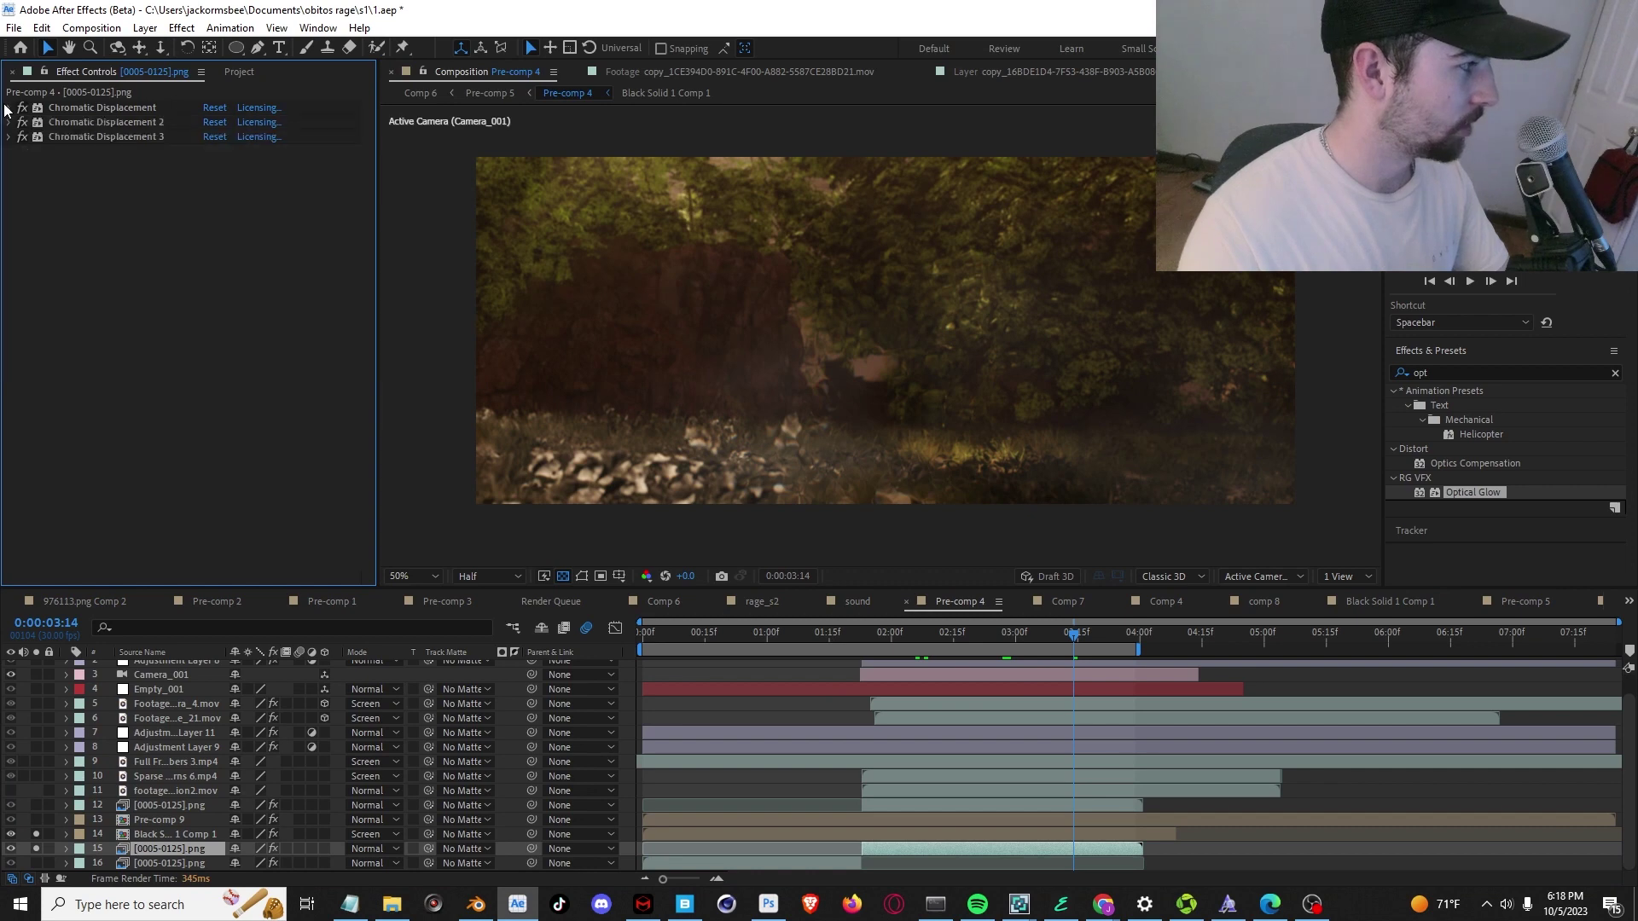
left_click(995, 634)
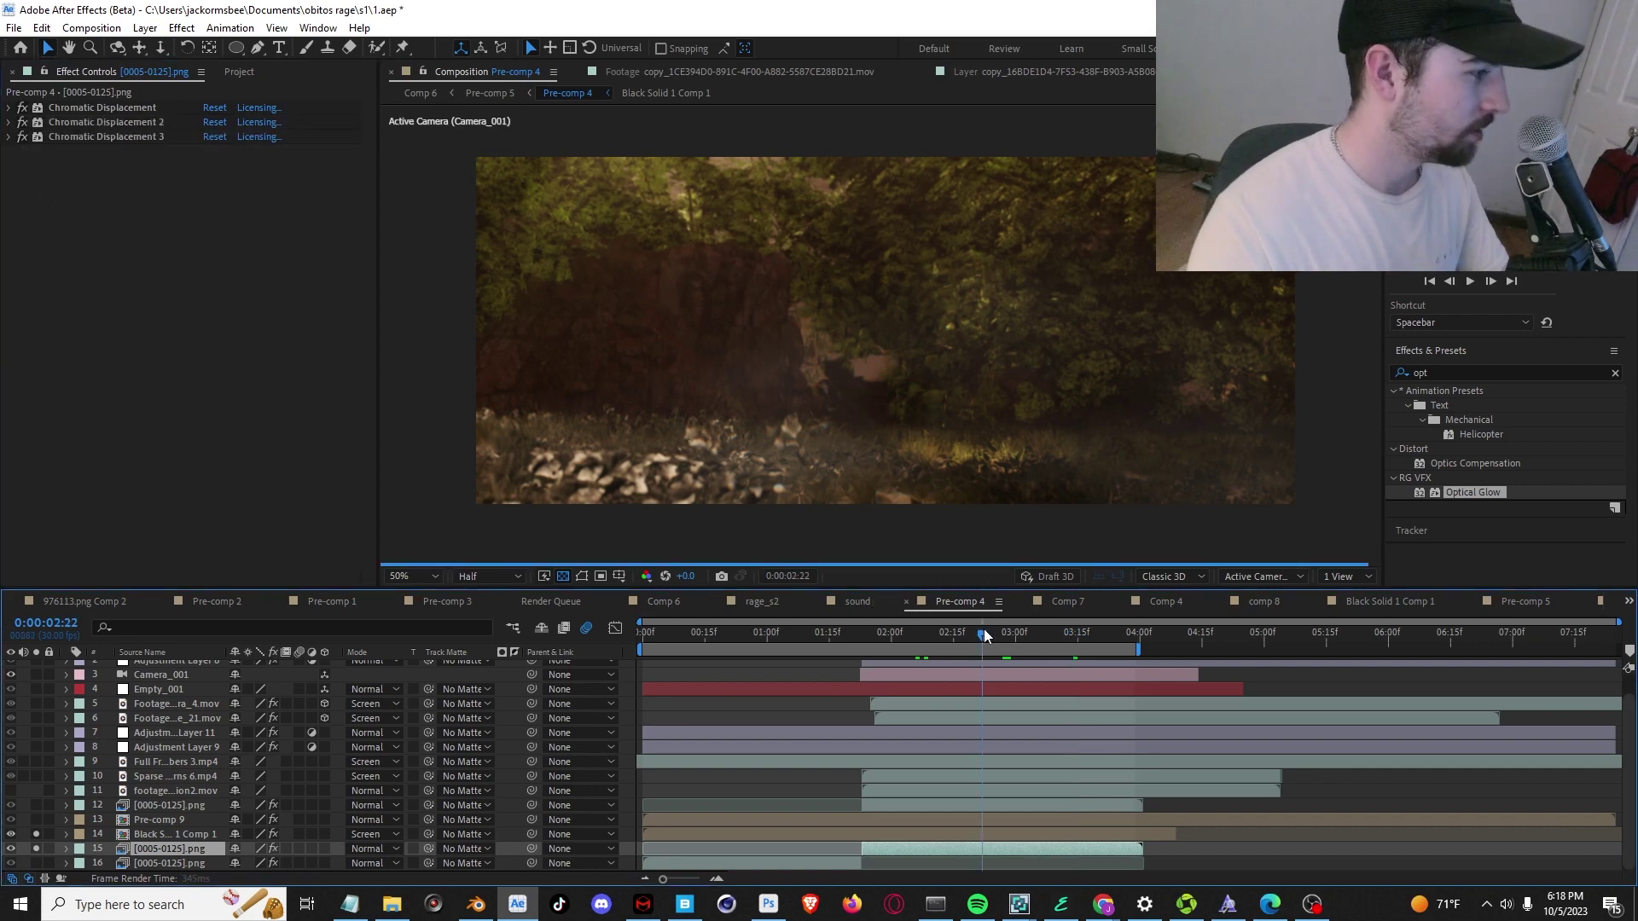
Inspect the Optical Glow on FootageCrate-Looping_Fire_Aura_4.mov and briefly solo the footage layer ending in e_21.mov beneath it.
scroll(141, 689, "up", 1)
left_click(145, 726)
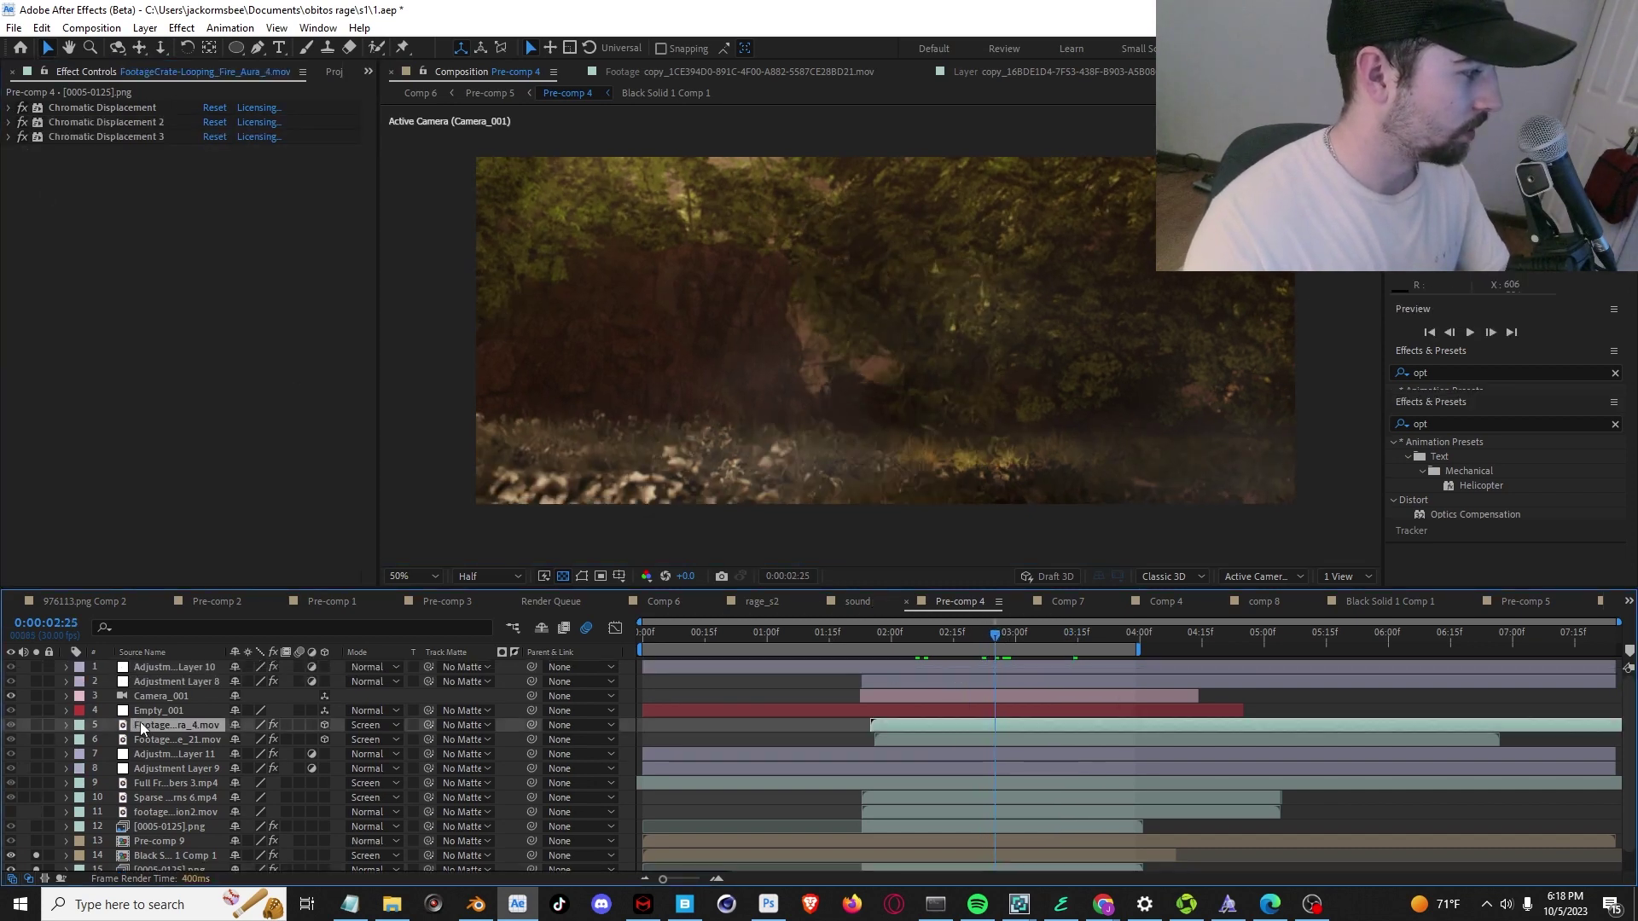
left_click(38, 738)
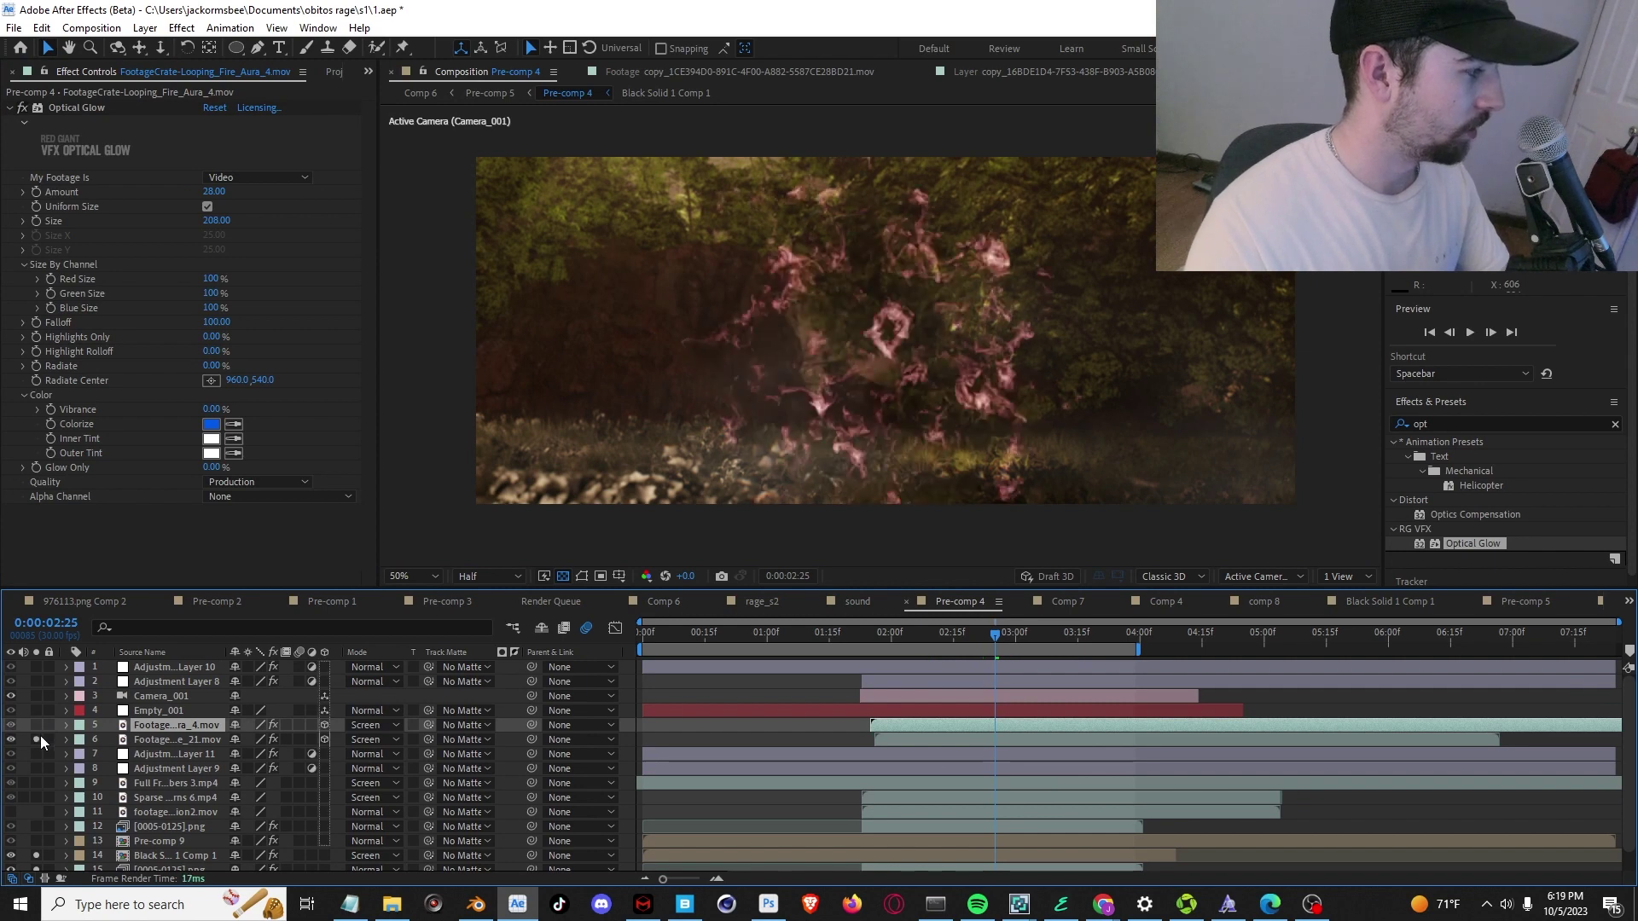
scroll(238, 805, "down", 1)
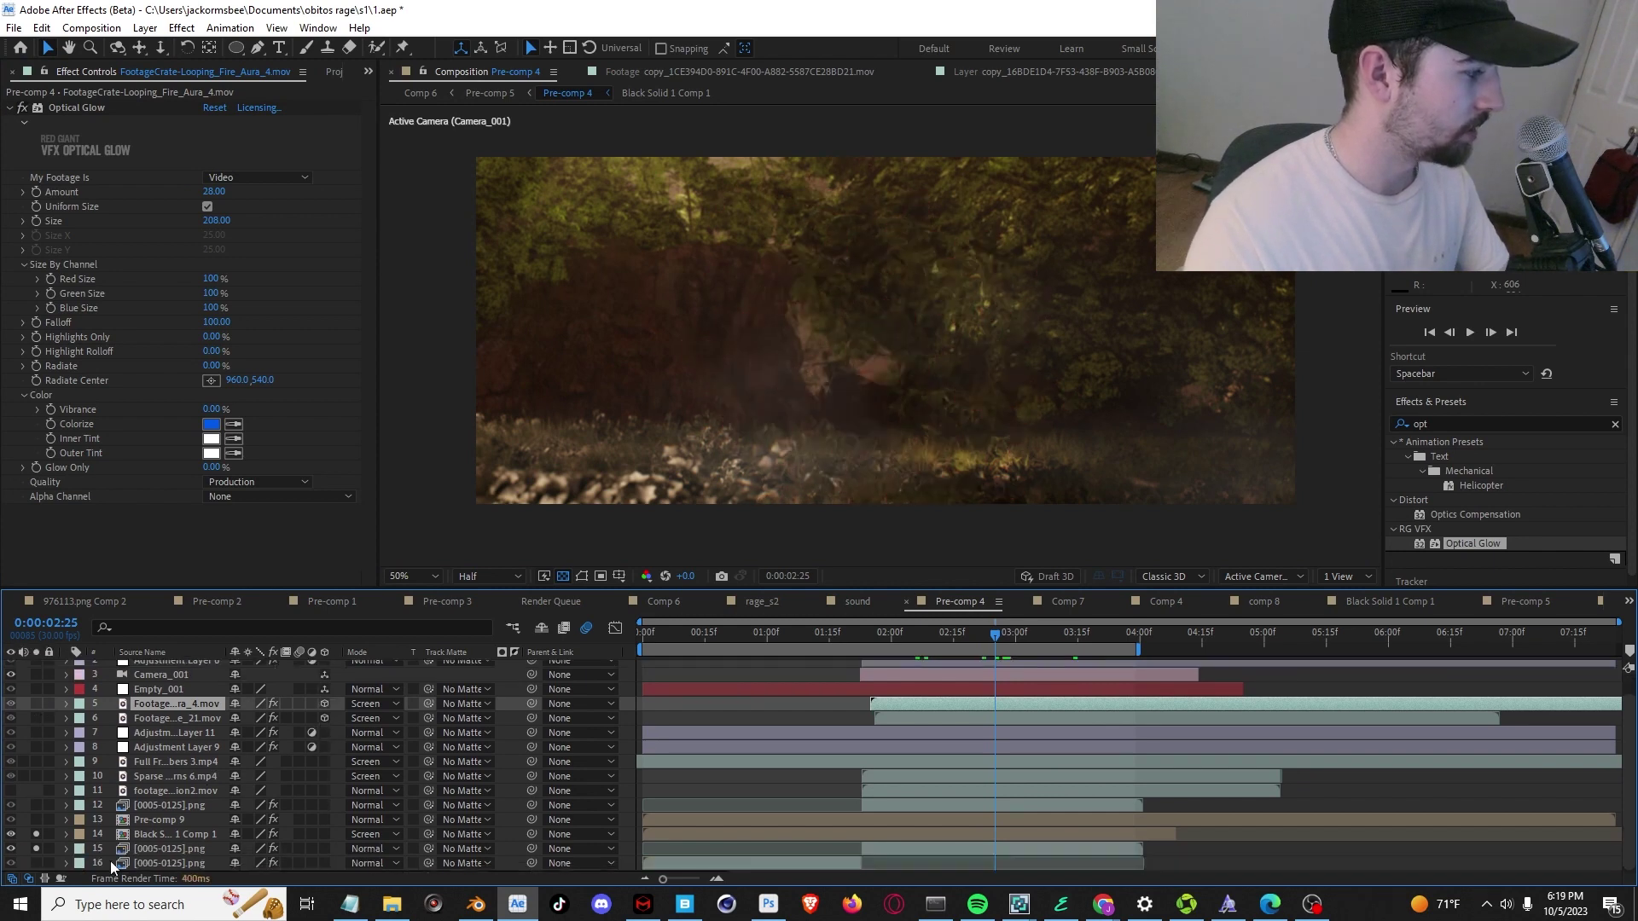
Check the Curves on Black Solid 1 Comp 1 and expand the first Chromatic Displacement effect on the [0005-0125].png layer 15.
left_click(139, 821)
left_click(125, 835)
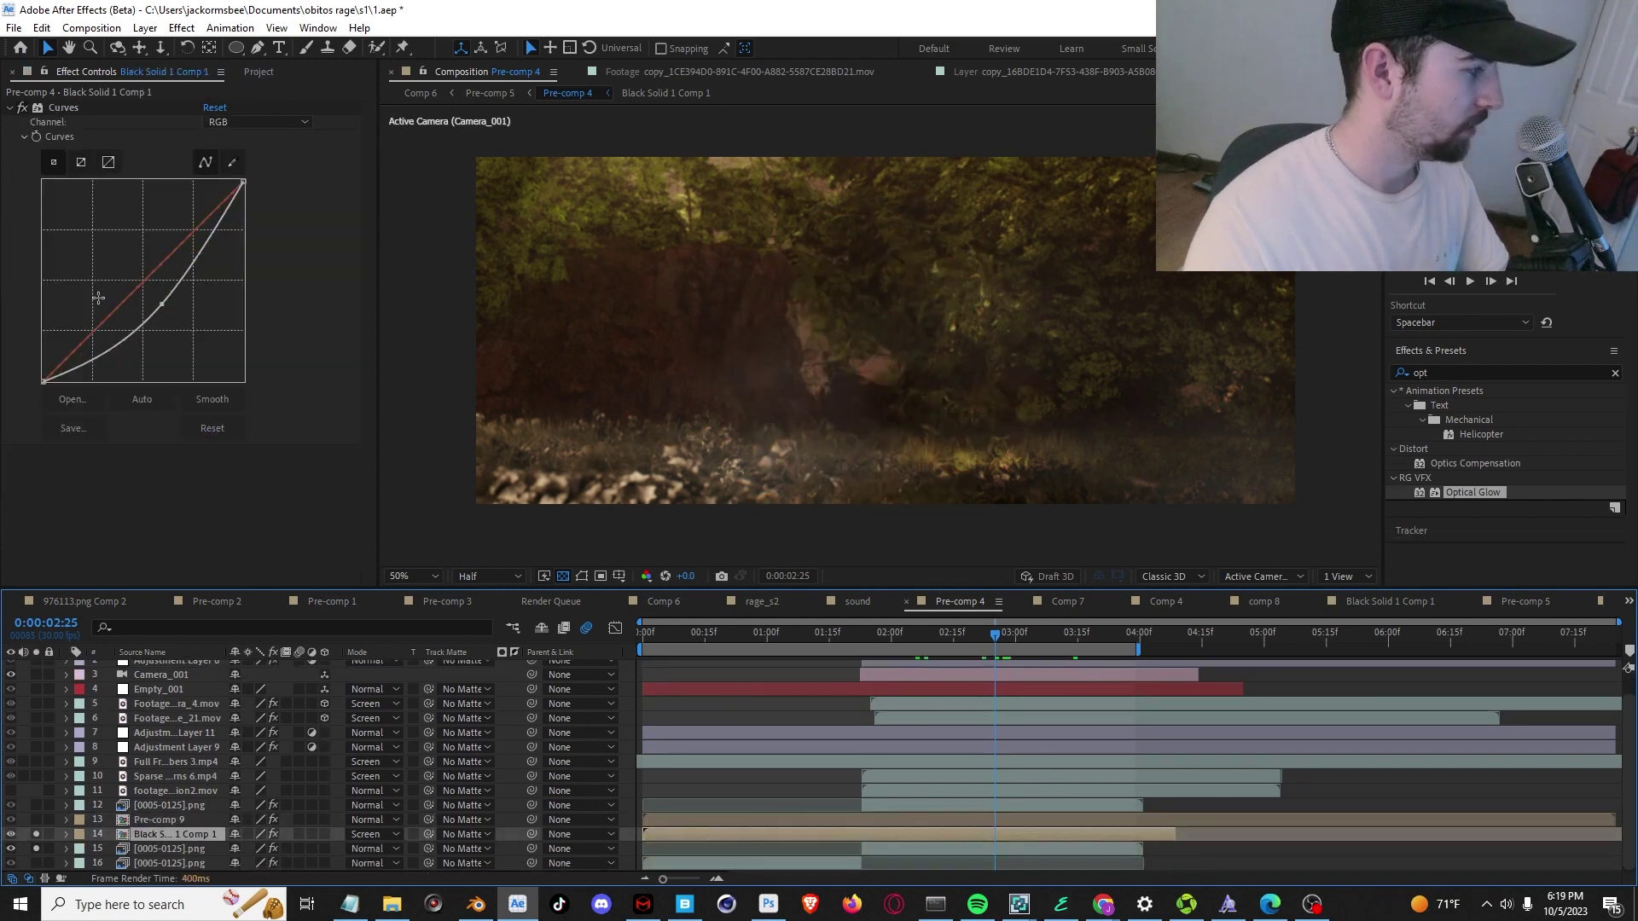
left_click(156, 850)
left_click(10, 108)
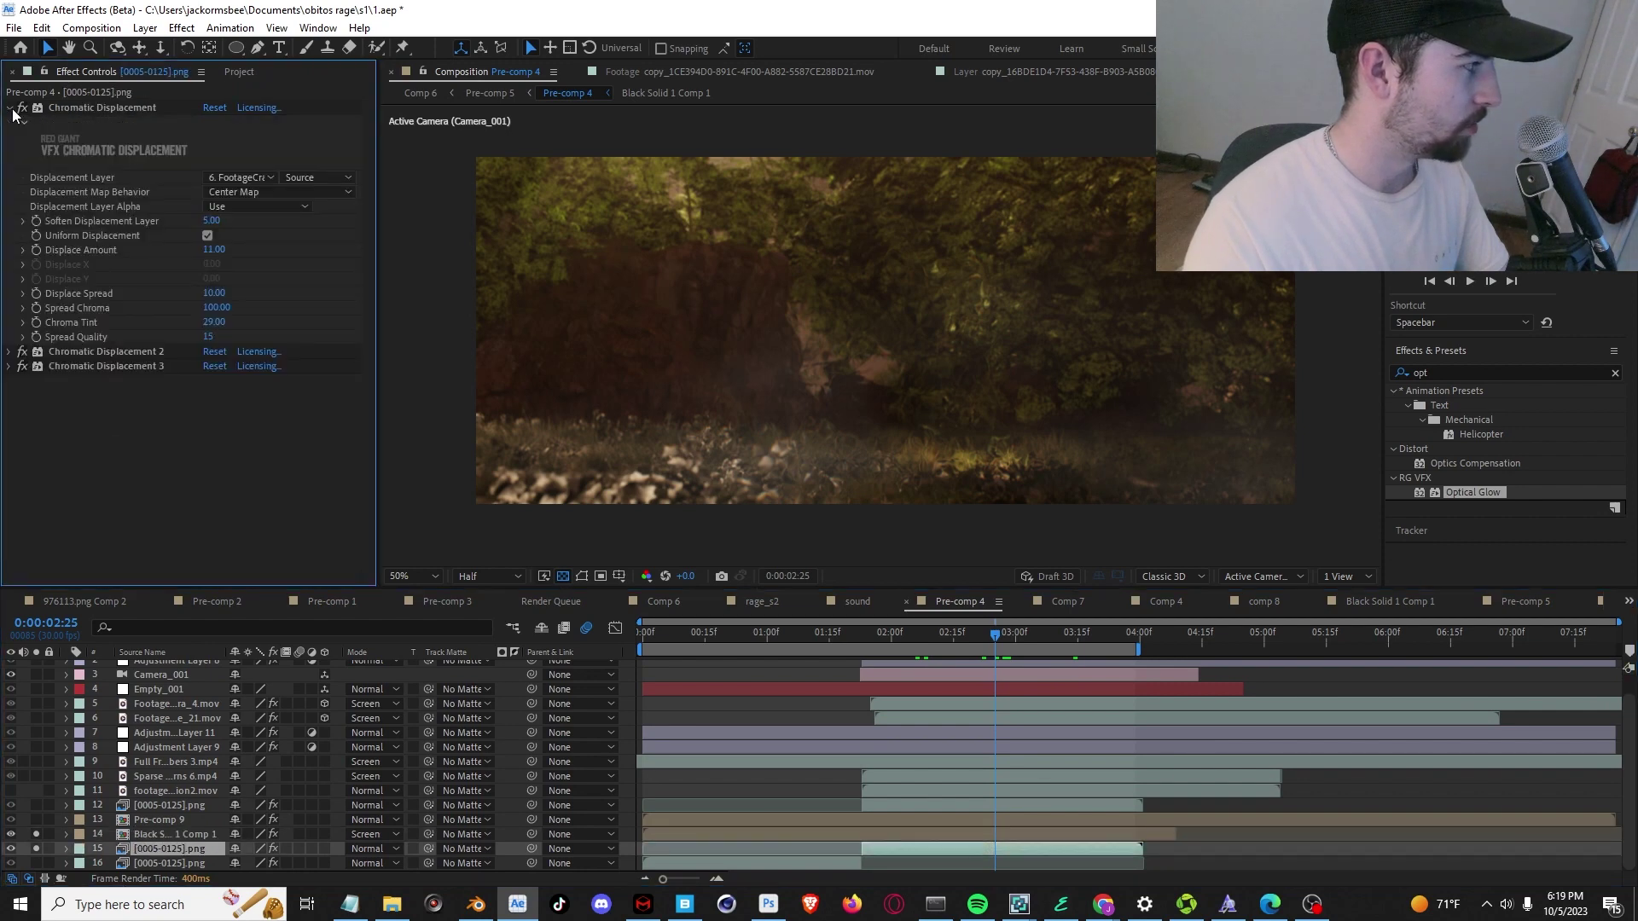
Examine the Displacement Layer choices and the Source, Masks and Effects & Masks options of the first Chromatic Displacement effect.
left_click(237, 177)
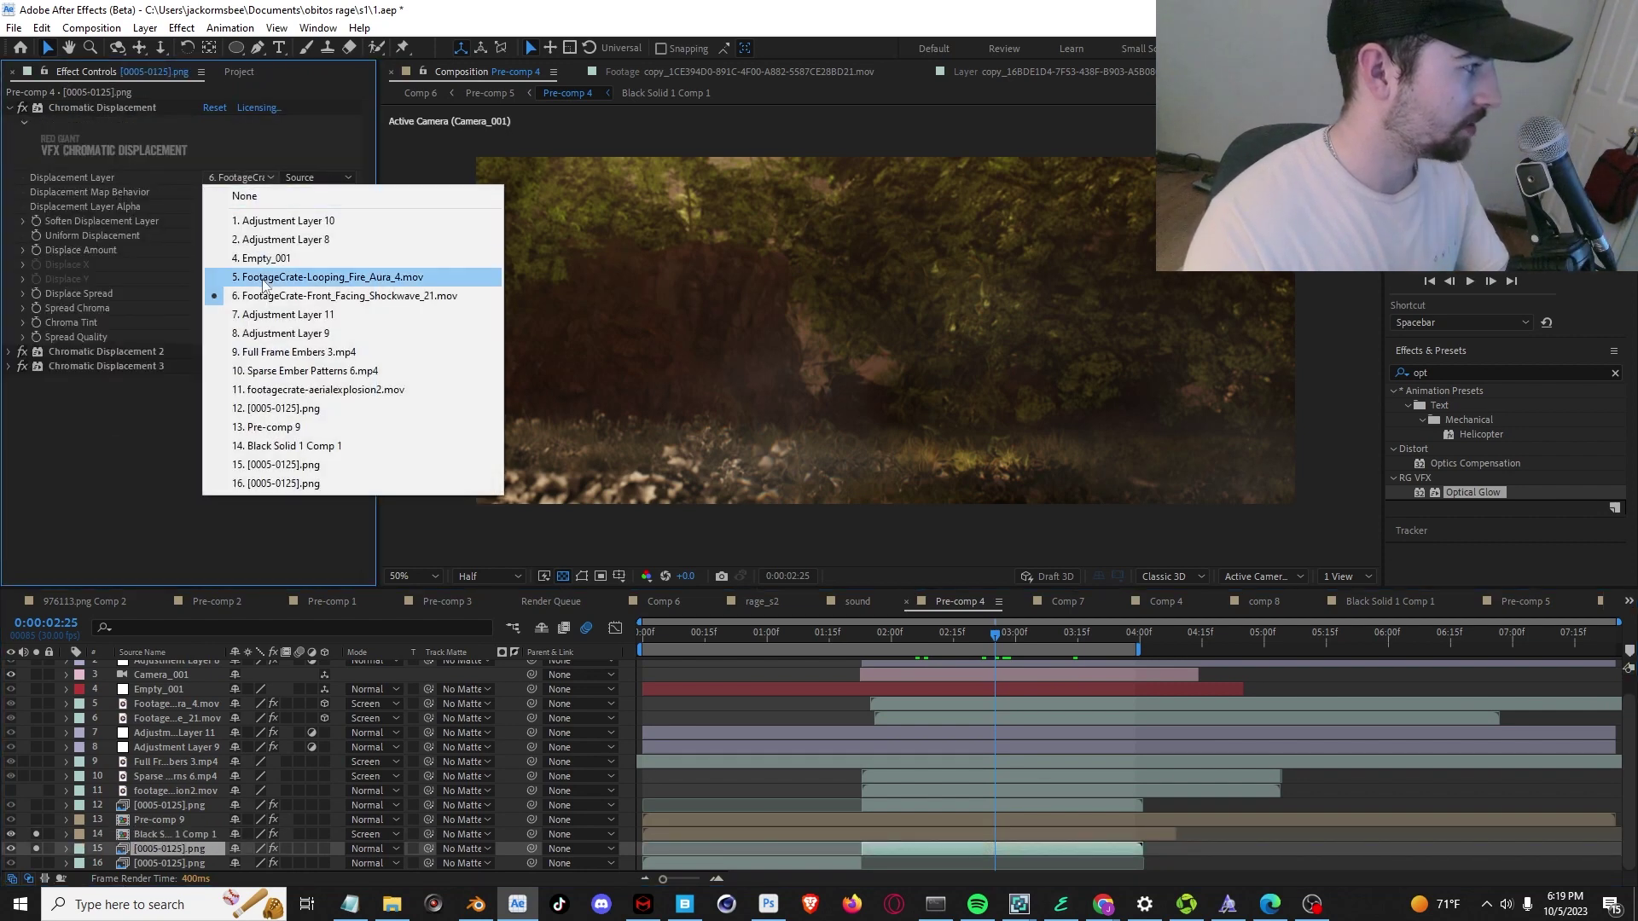
left_click(165, 189)
left_click(236, 177)
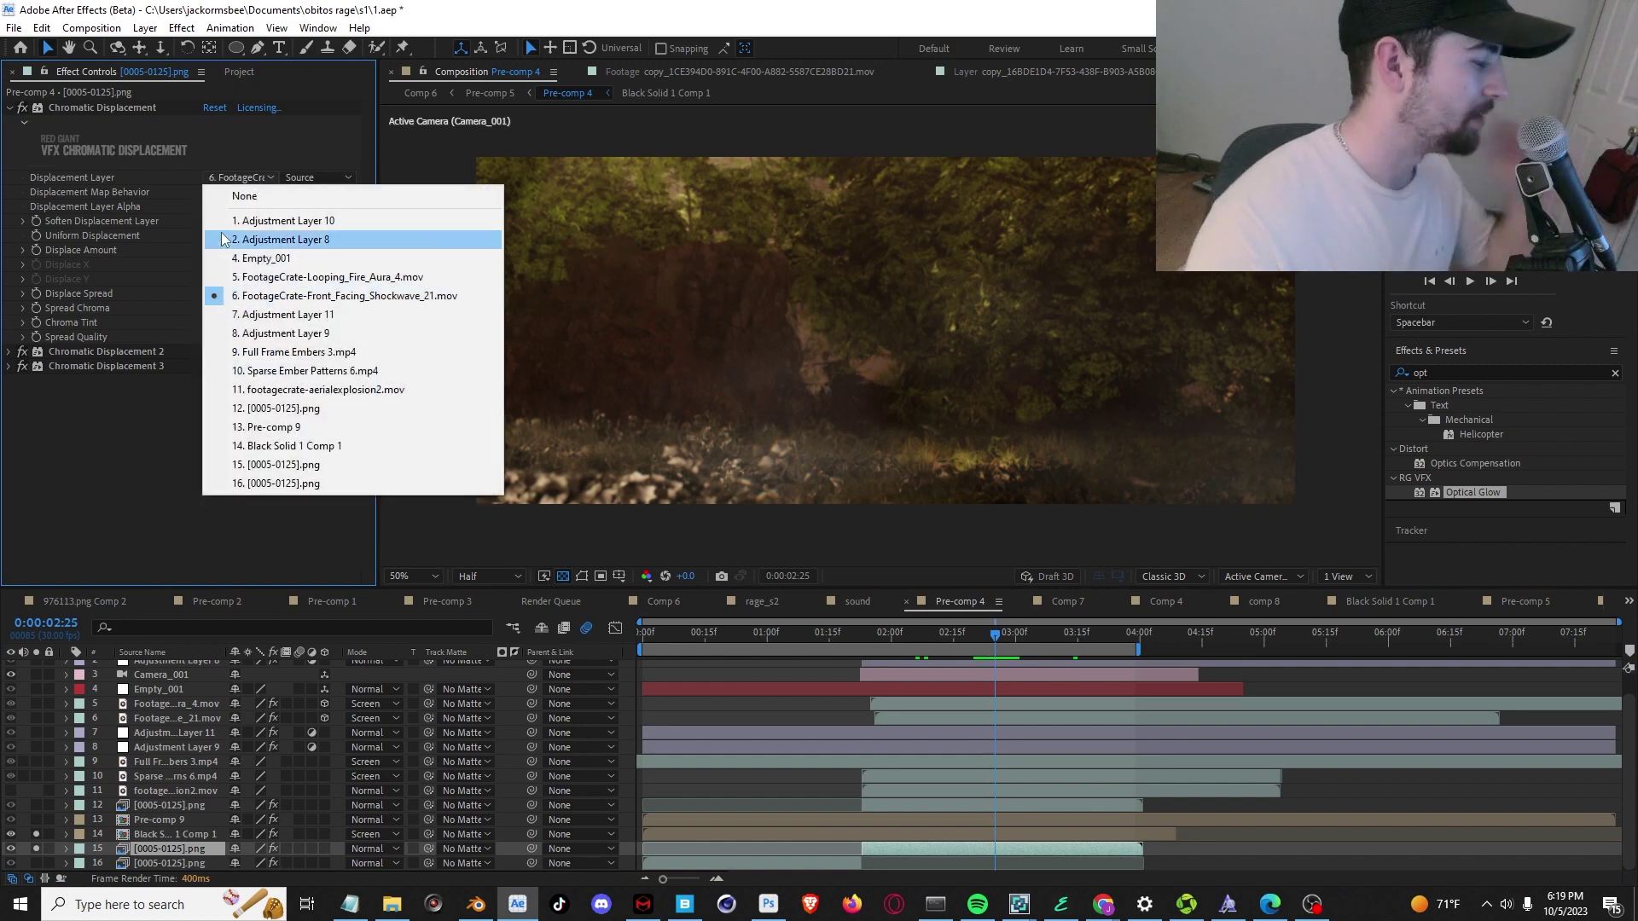
left_click(162, 189)
left_click(285, 178)
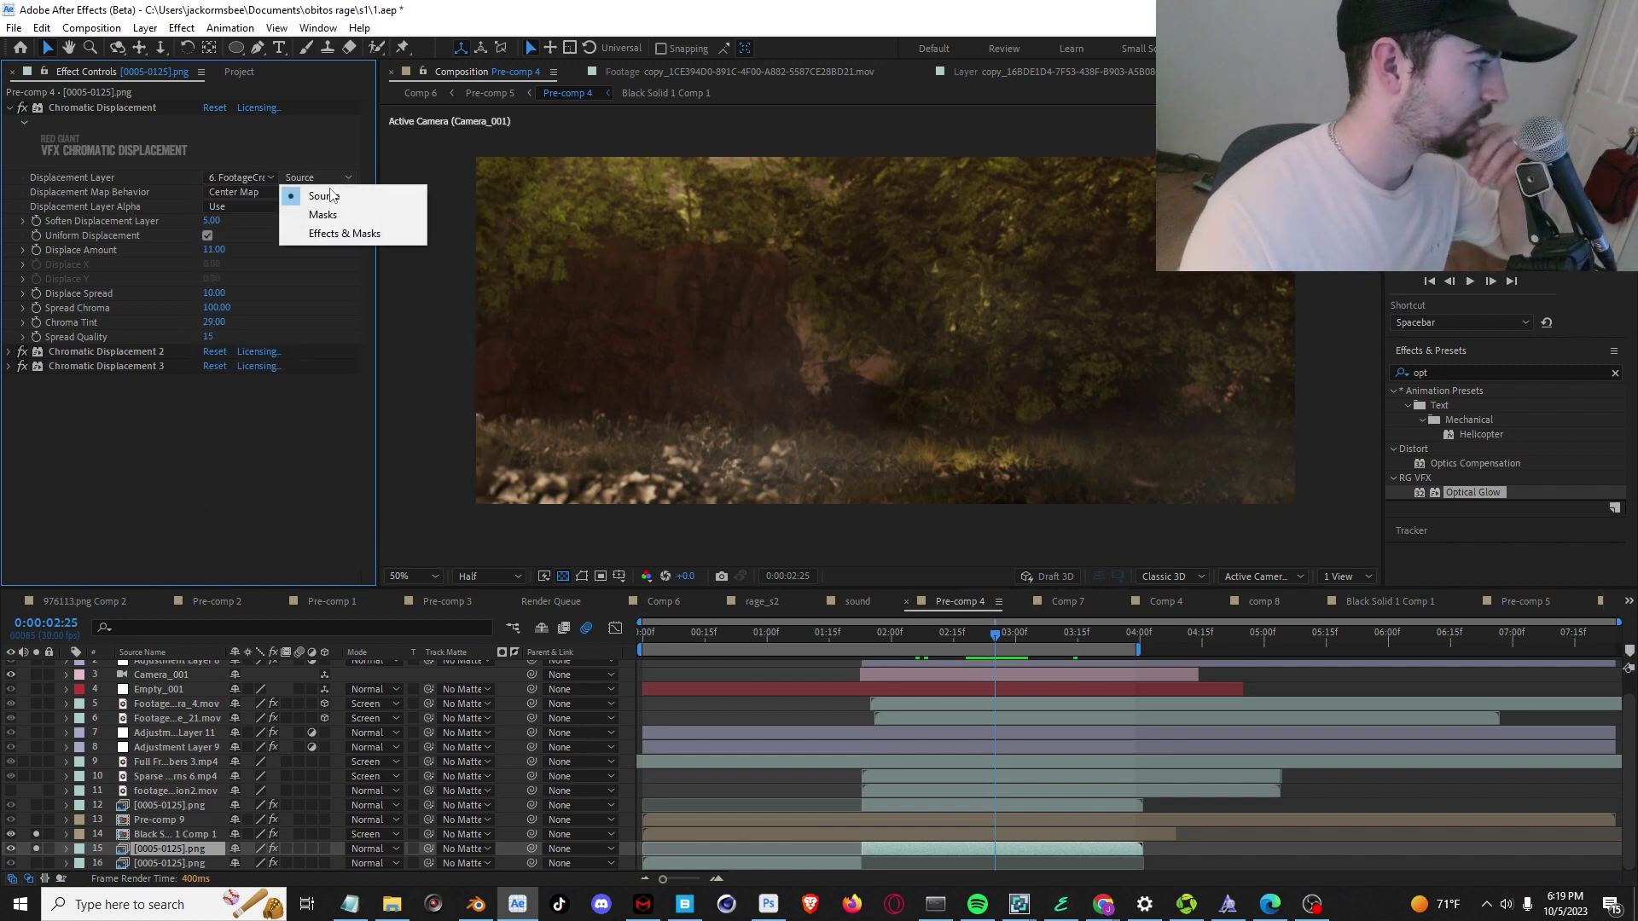
left_click(329, 214)
left_click(323, 195)
left_click(318, 177)
left_click(308, 192)
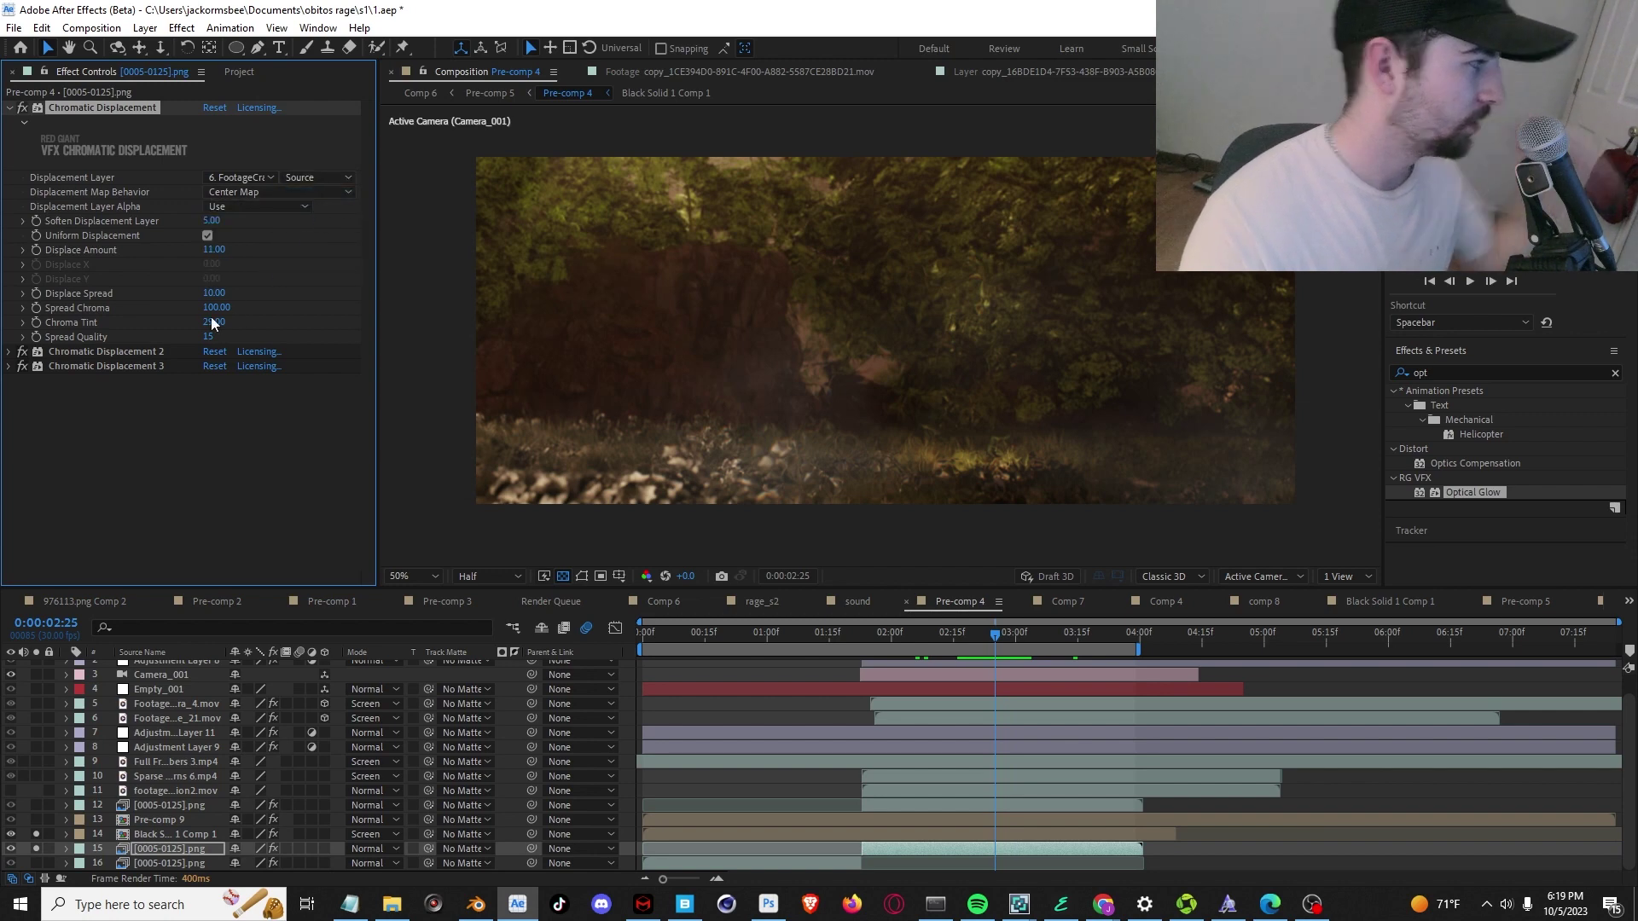
Also solo Pre-comp 9 and the [0005-0125].png layer 12, and view the figure up close.
left_click_drag(34, 805, 34, 817)
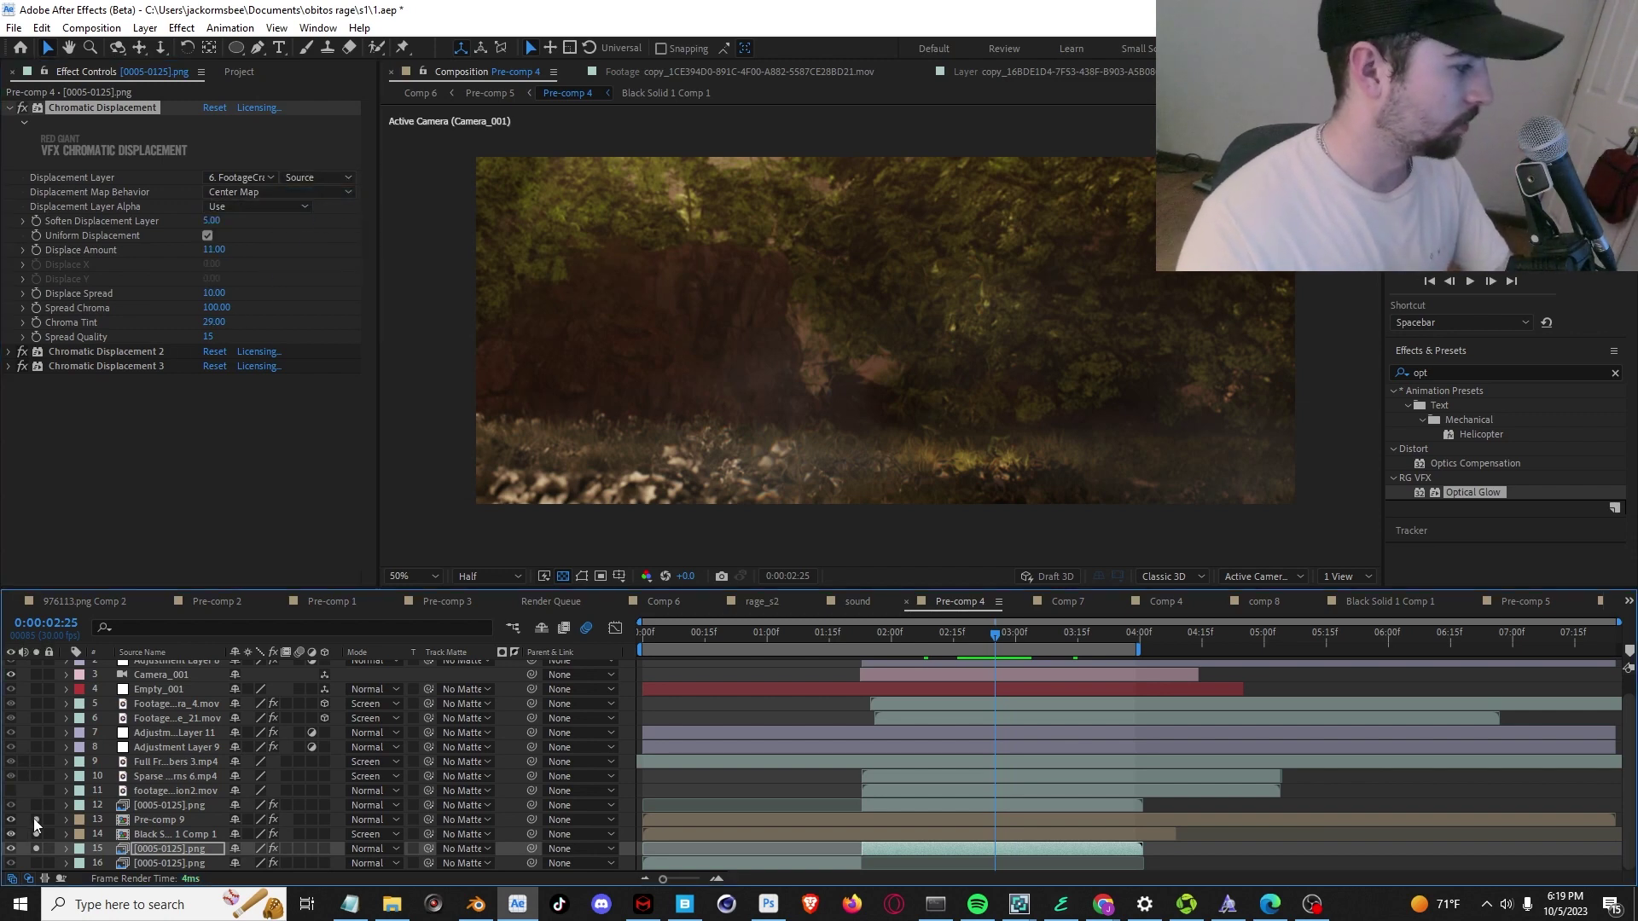
scroll(938, 356, "up", 4)
scroll(926, 333, "down", 2)
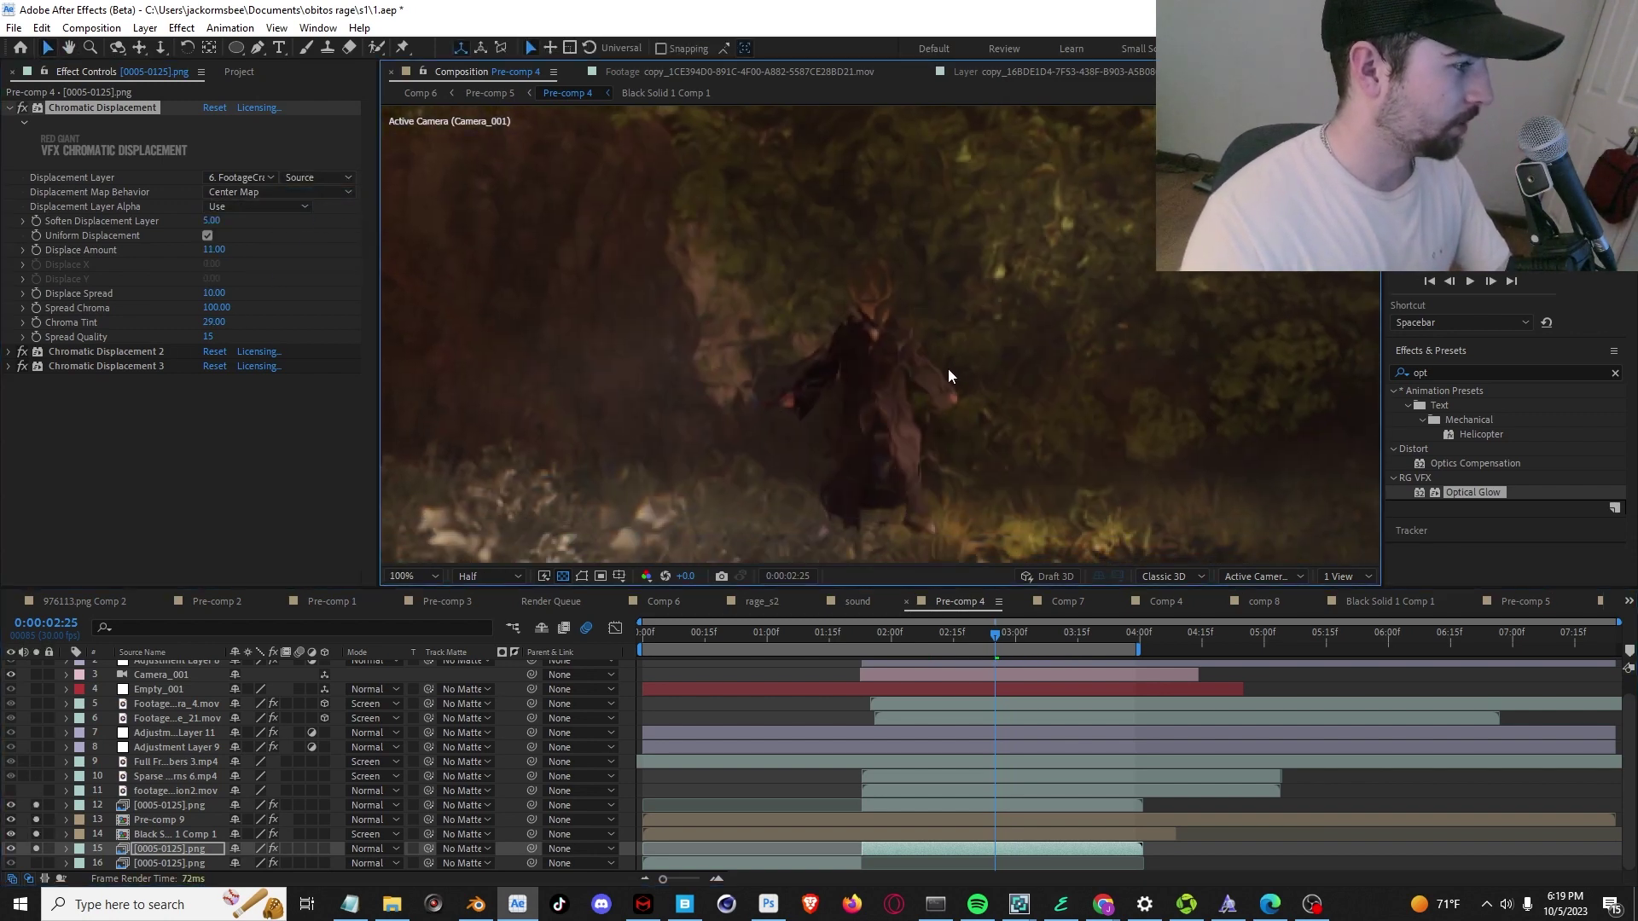
scroll(954, 390, "down", 2)
Solo the Sparse Ember Patterns 6.mp4 and Full Frame Embers 3.mp4 layers, and scrub through the embers to 0:00:03:03.
left_click(35, 778)
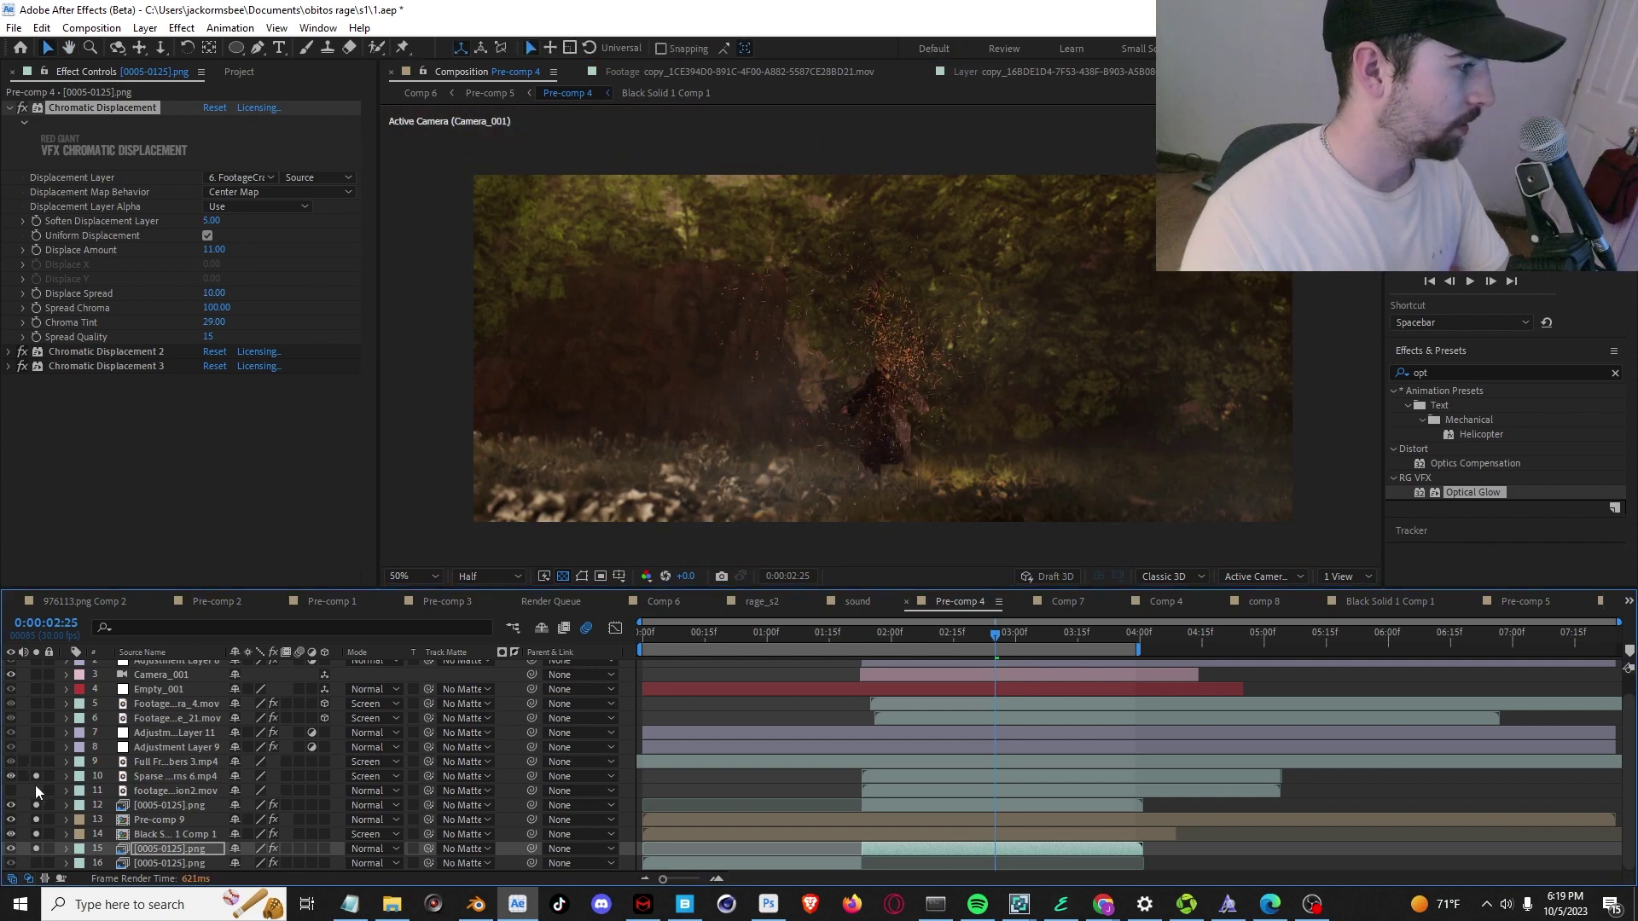
left_click(890, 635)
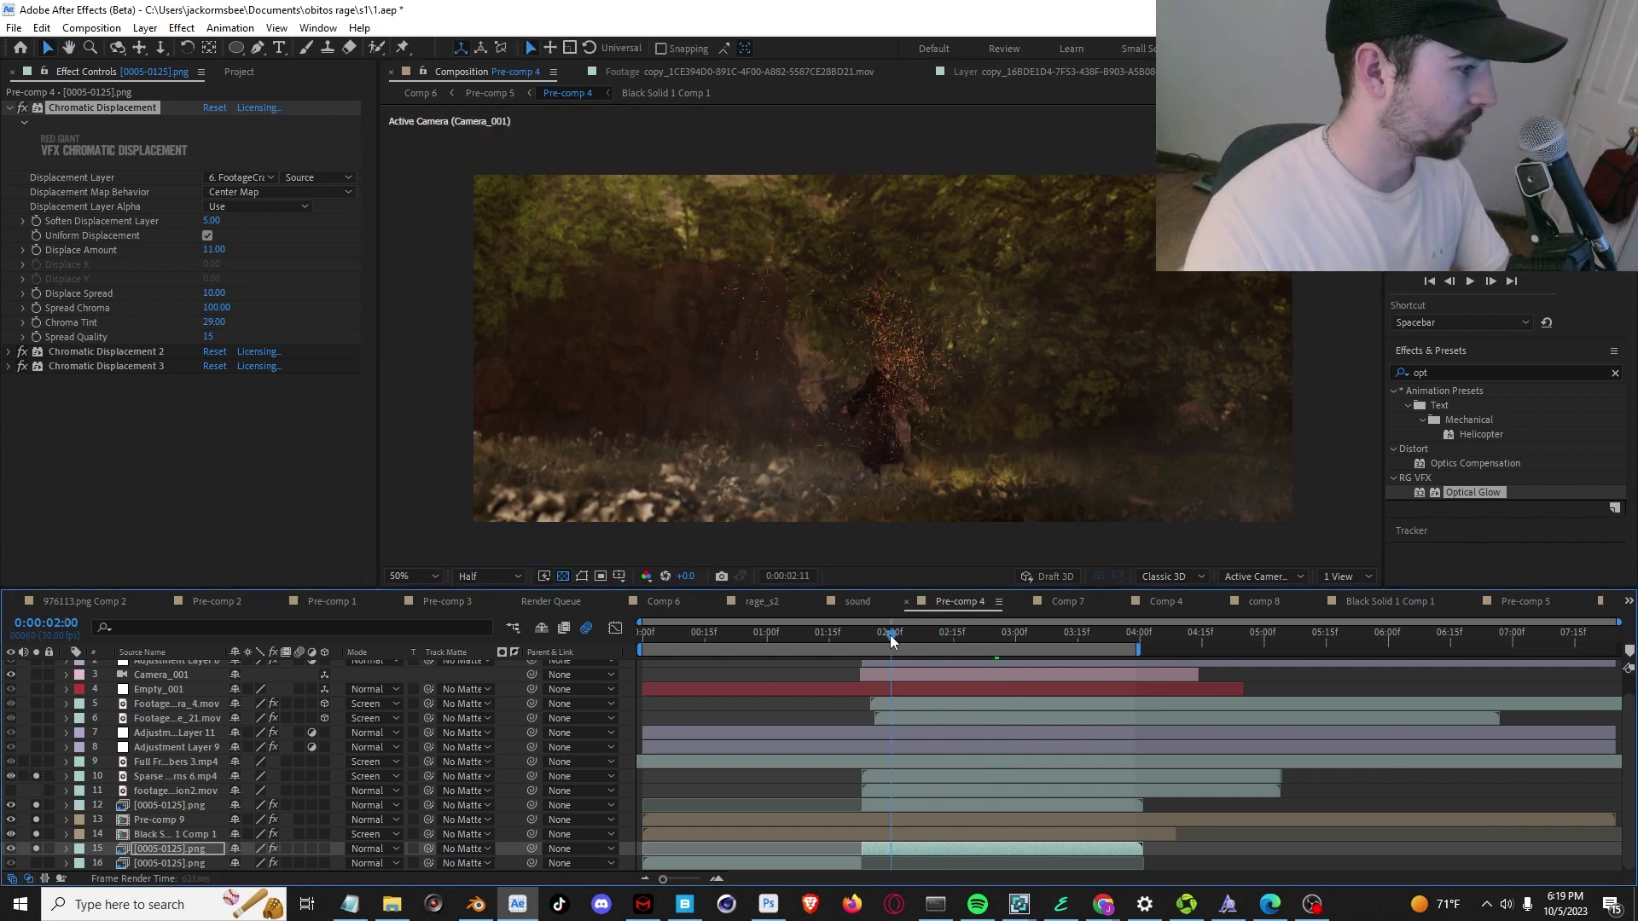
left_click_drag(890, 640, 1058, 637)
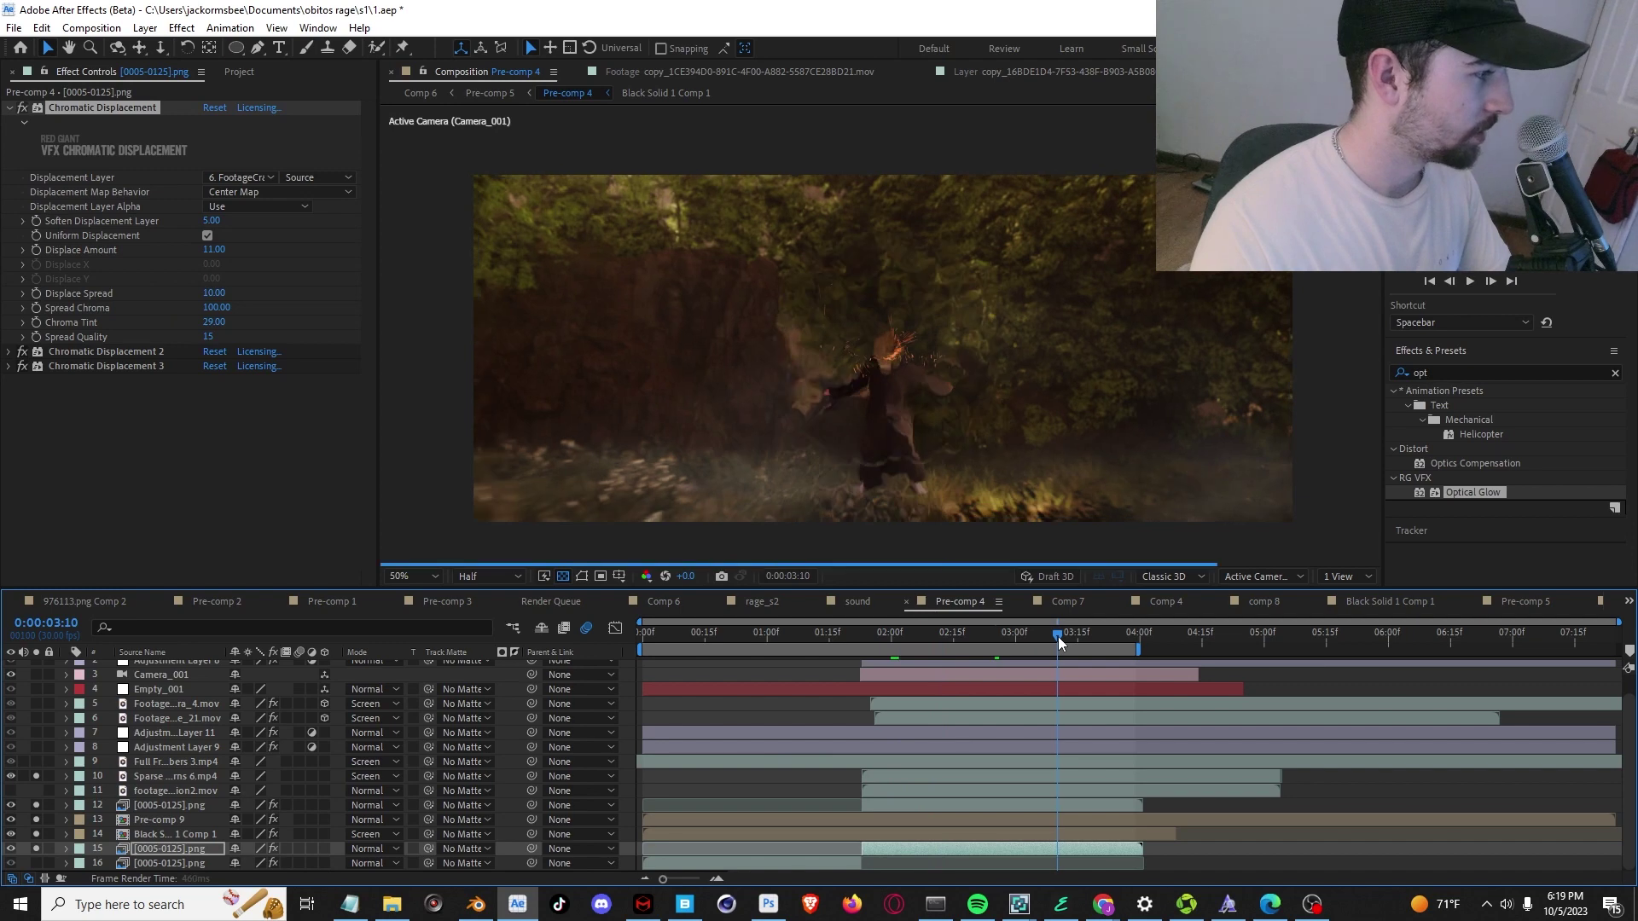
scroll(906, 467, "up", 2)
scroll(887, 469, "down", 2)
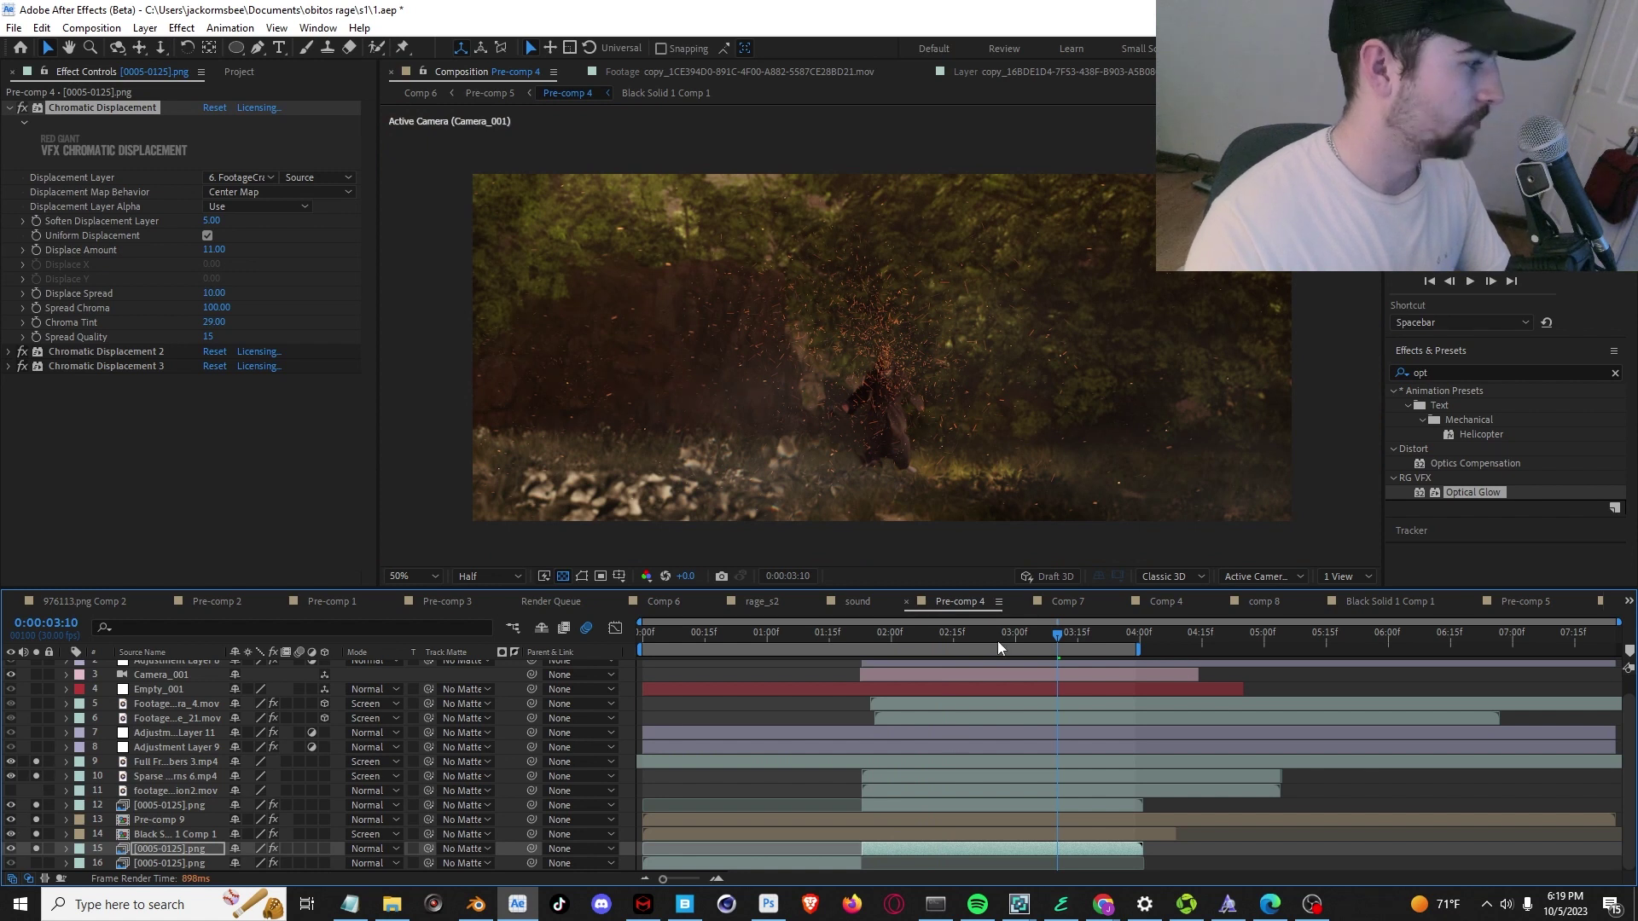
left_click(1130, 638)
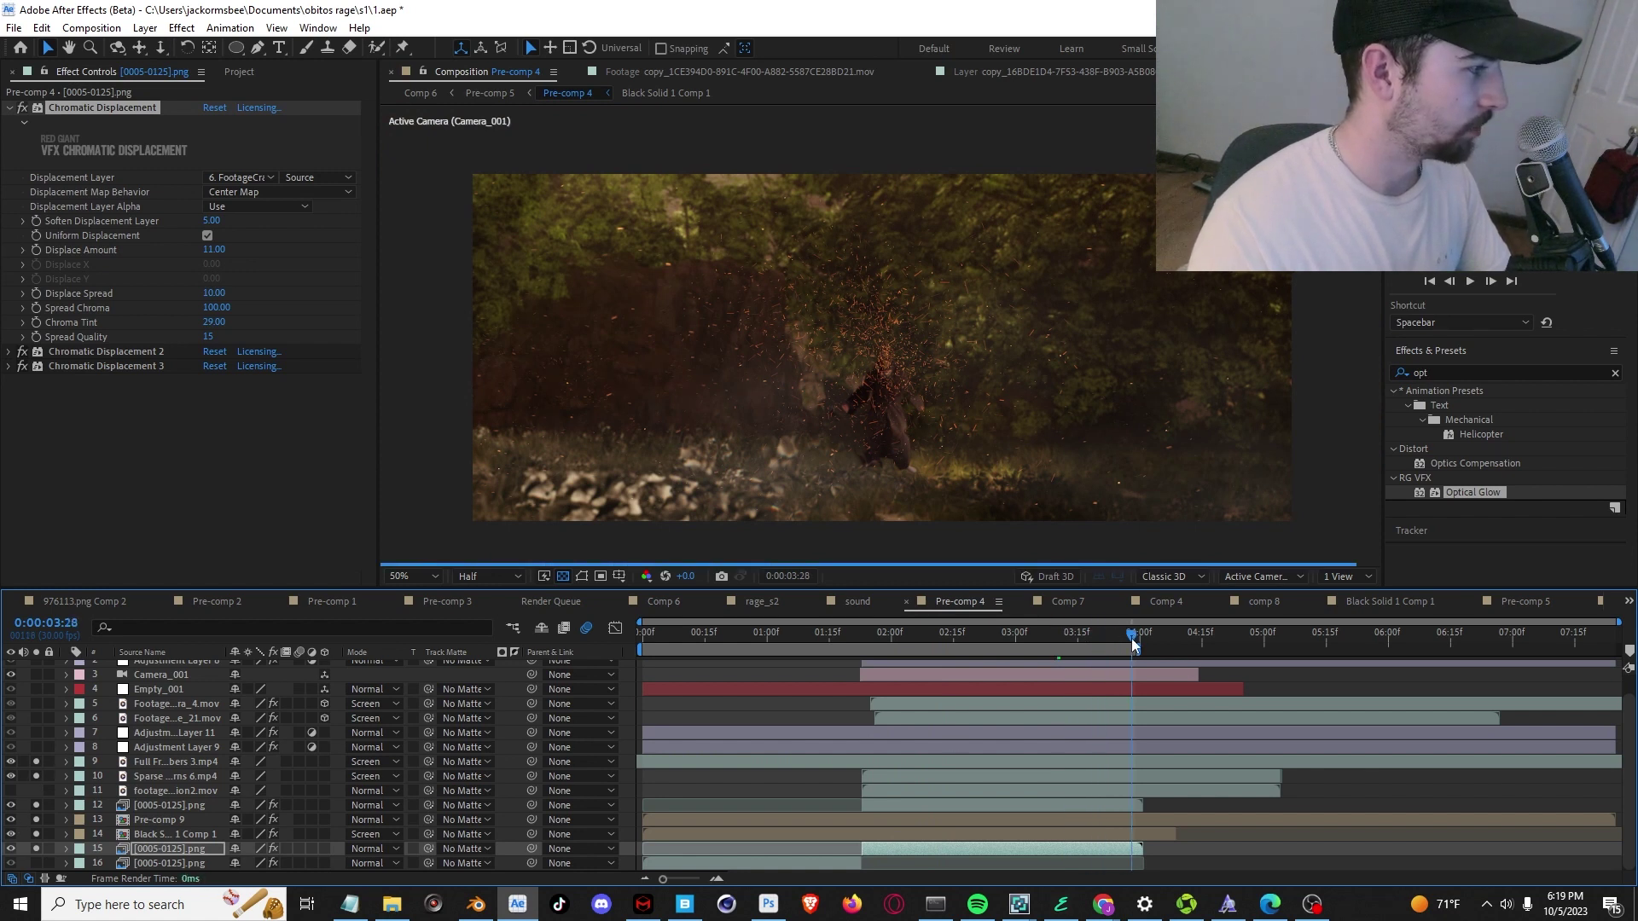
left_click(1028, 649)
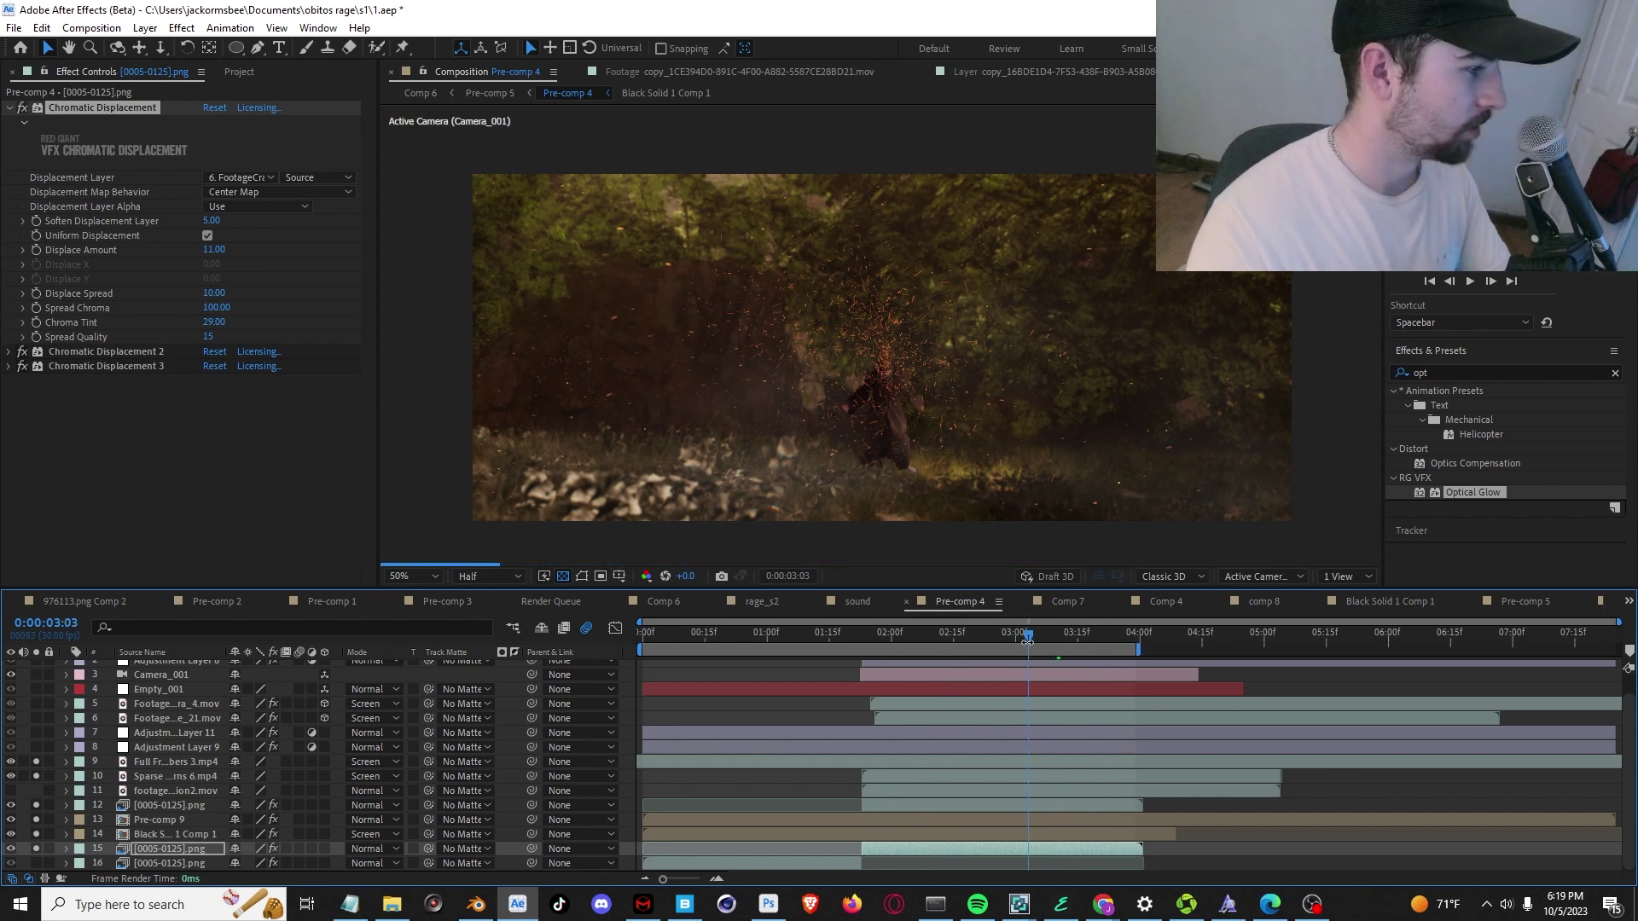
Show the Film effect on Adjustment Layer 9 and solo Adjustment Layers 9 and 11.
left_click(197, 750)
left_click(35, 747)
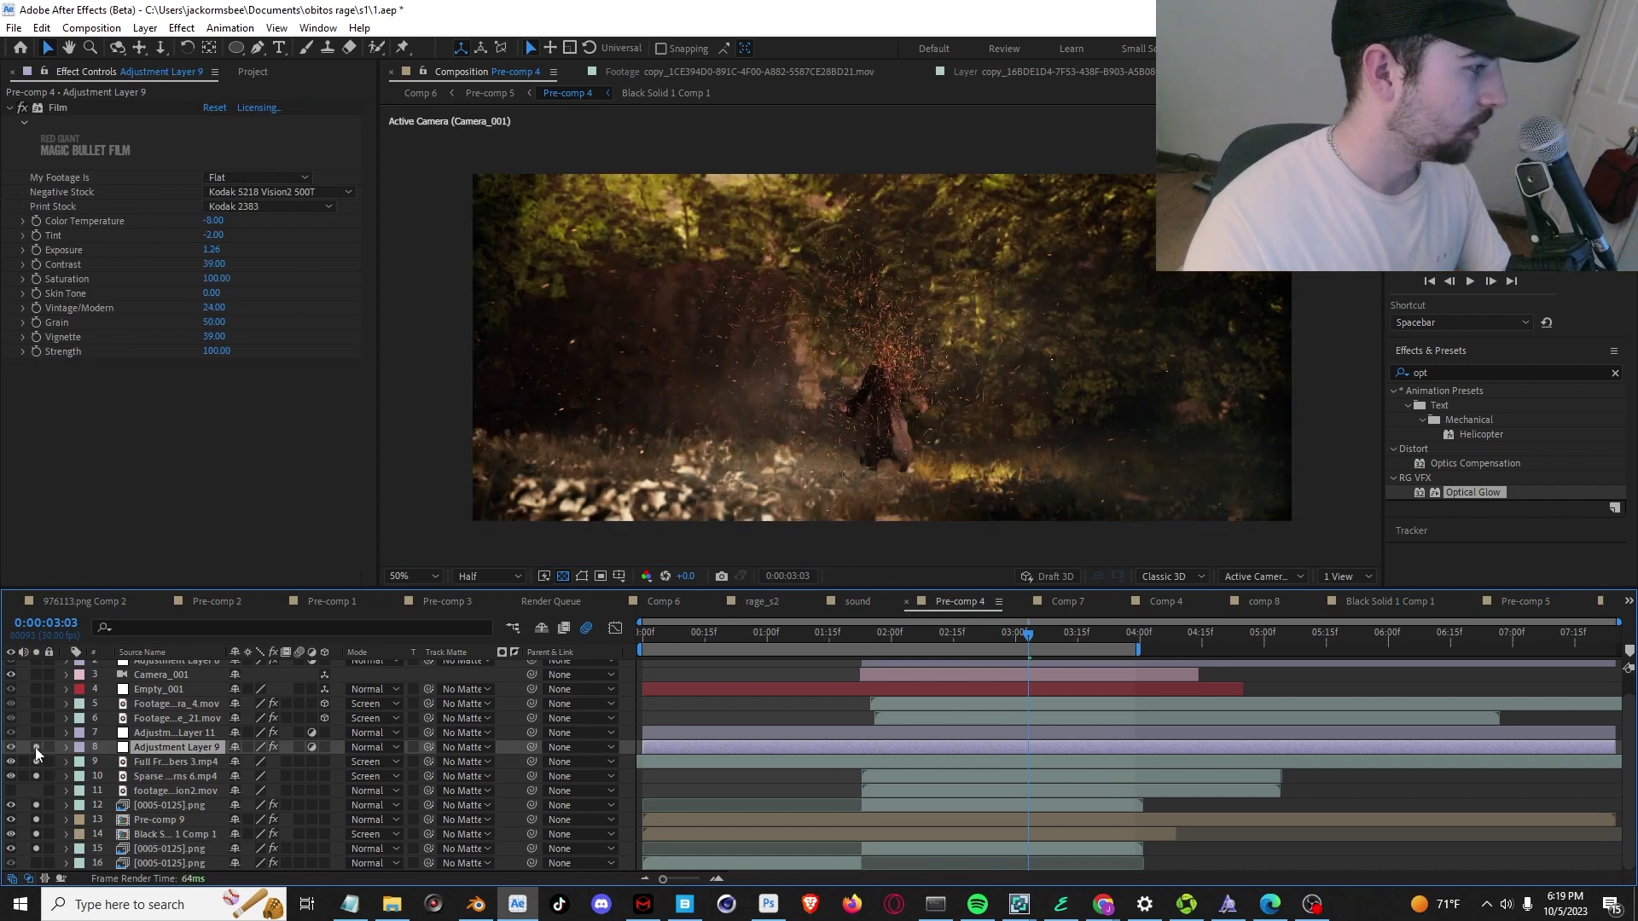
scroll(24, 746, "up", 1)
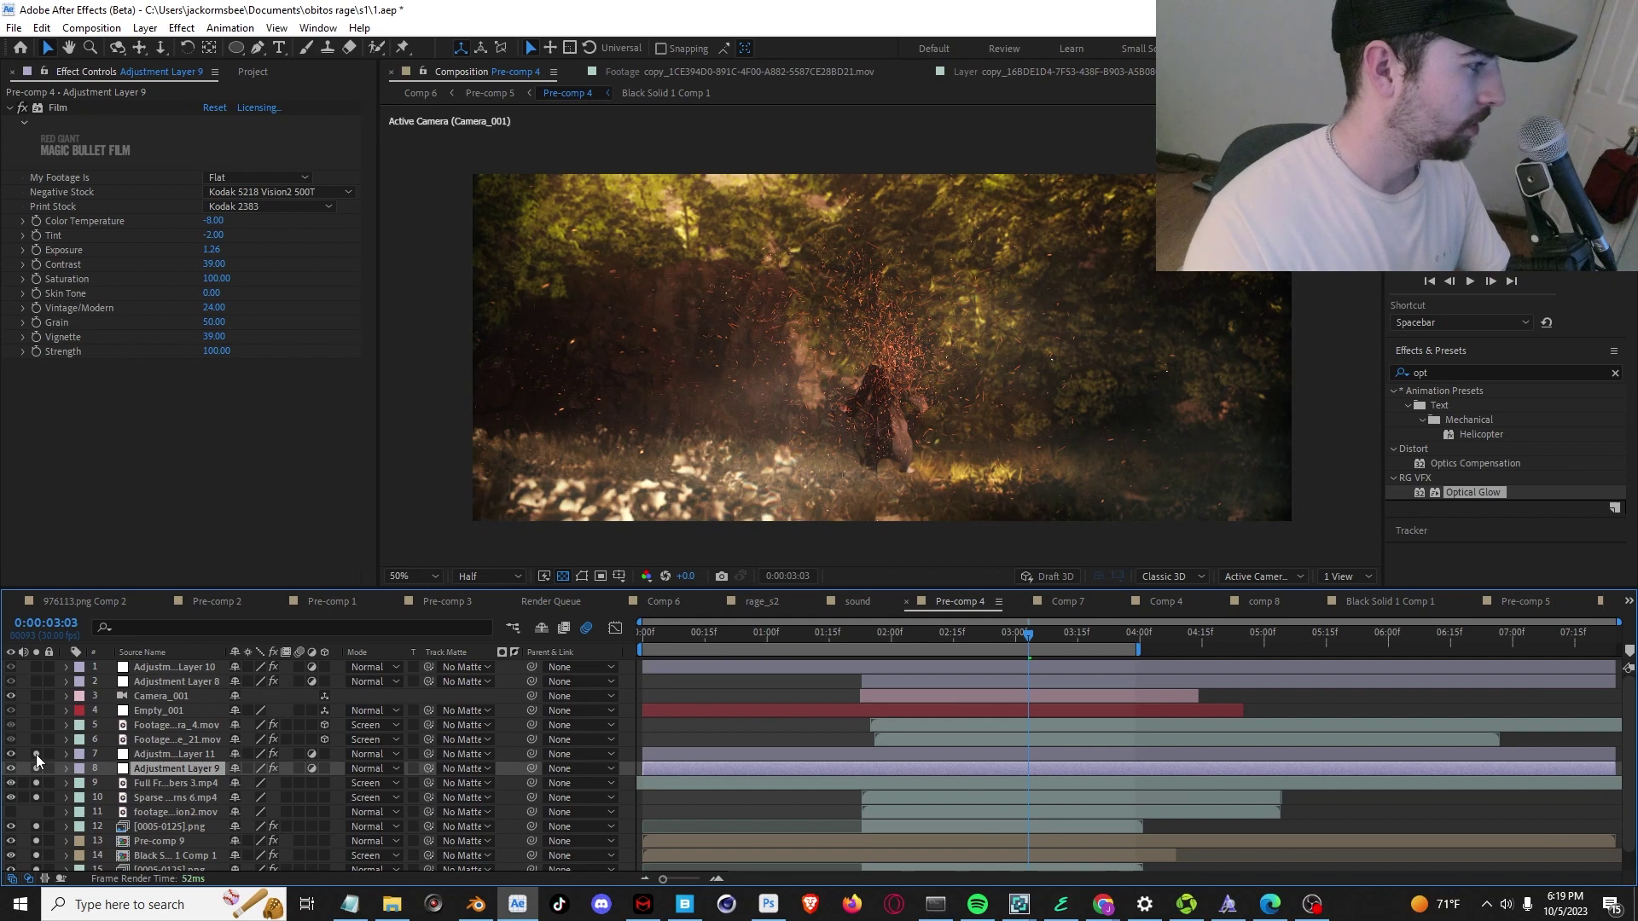
Solo FootageCrate-Front_Facing_Shockwave_21.mov and FootageCrate-Looping_Fire_Aura_4.mov, and check the Curves and Optical Glow effects on them.
left_click(35, 740)
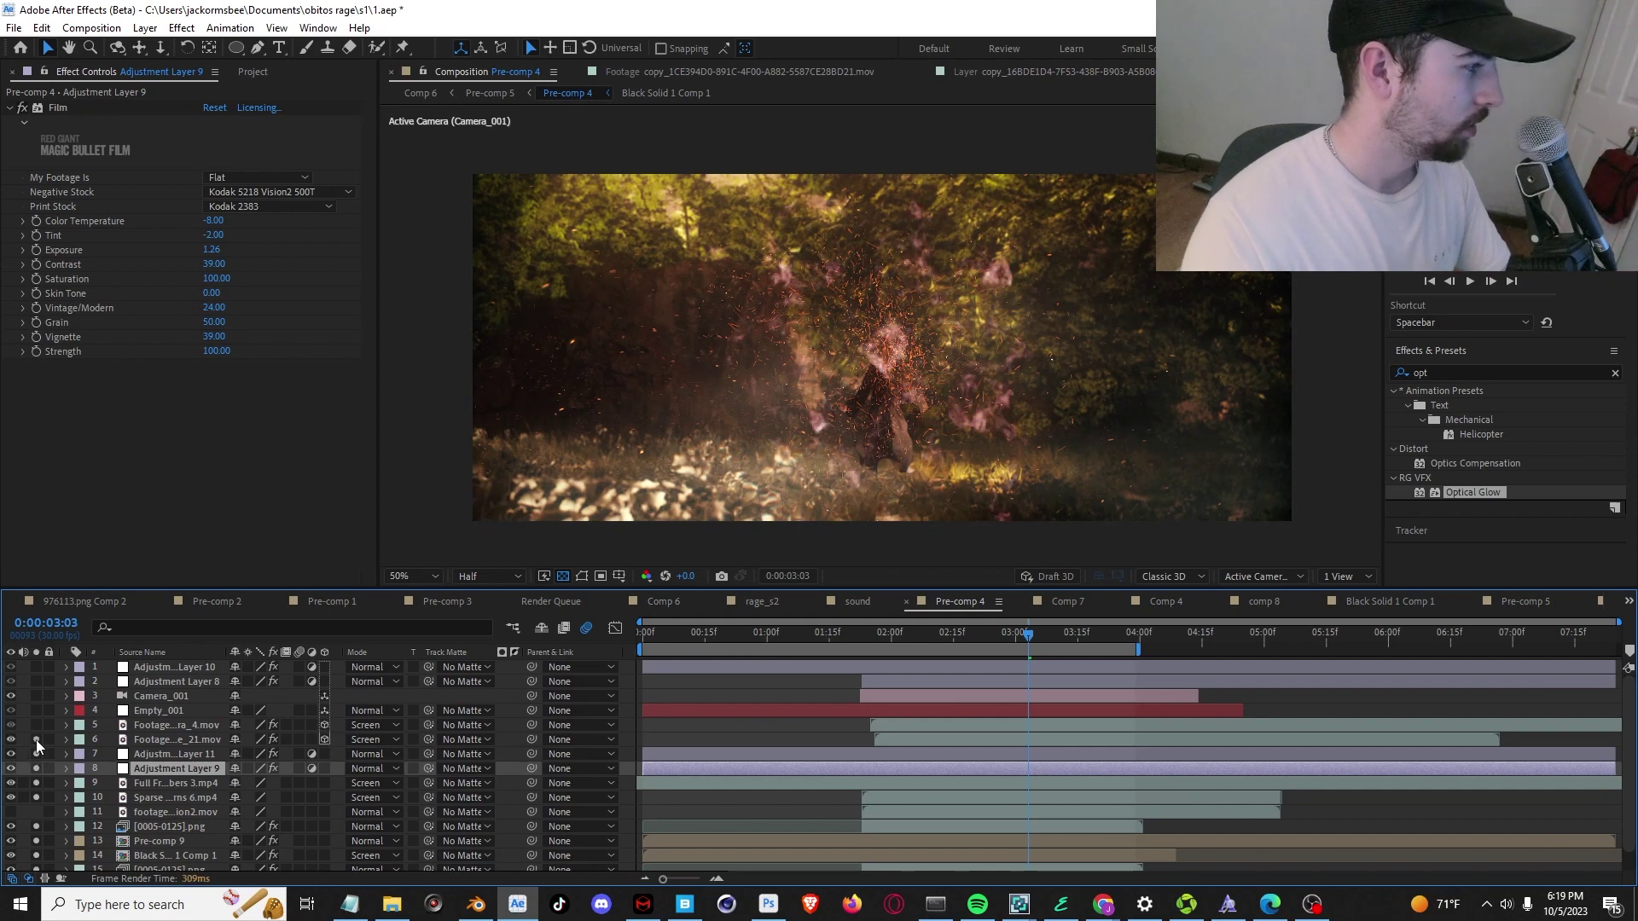
left_click(36, 724)
left_click(182, 727)
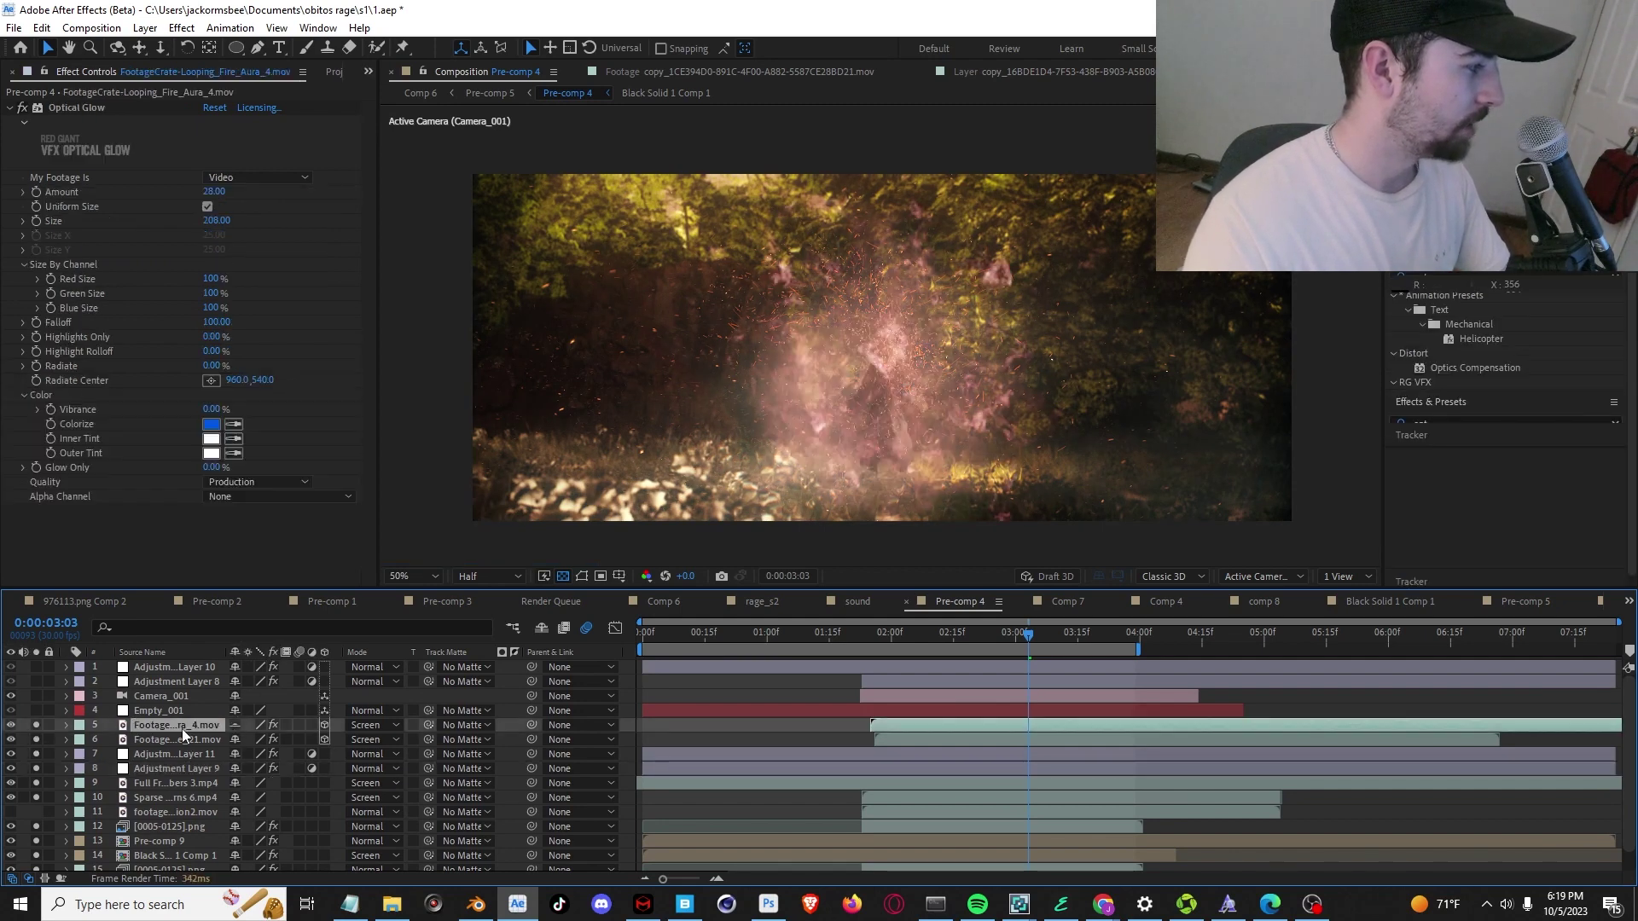
left_click(203, 735)
left_click(190, 727)
left_click(186, 741)
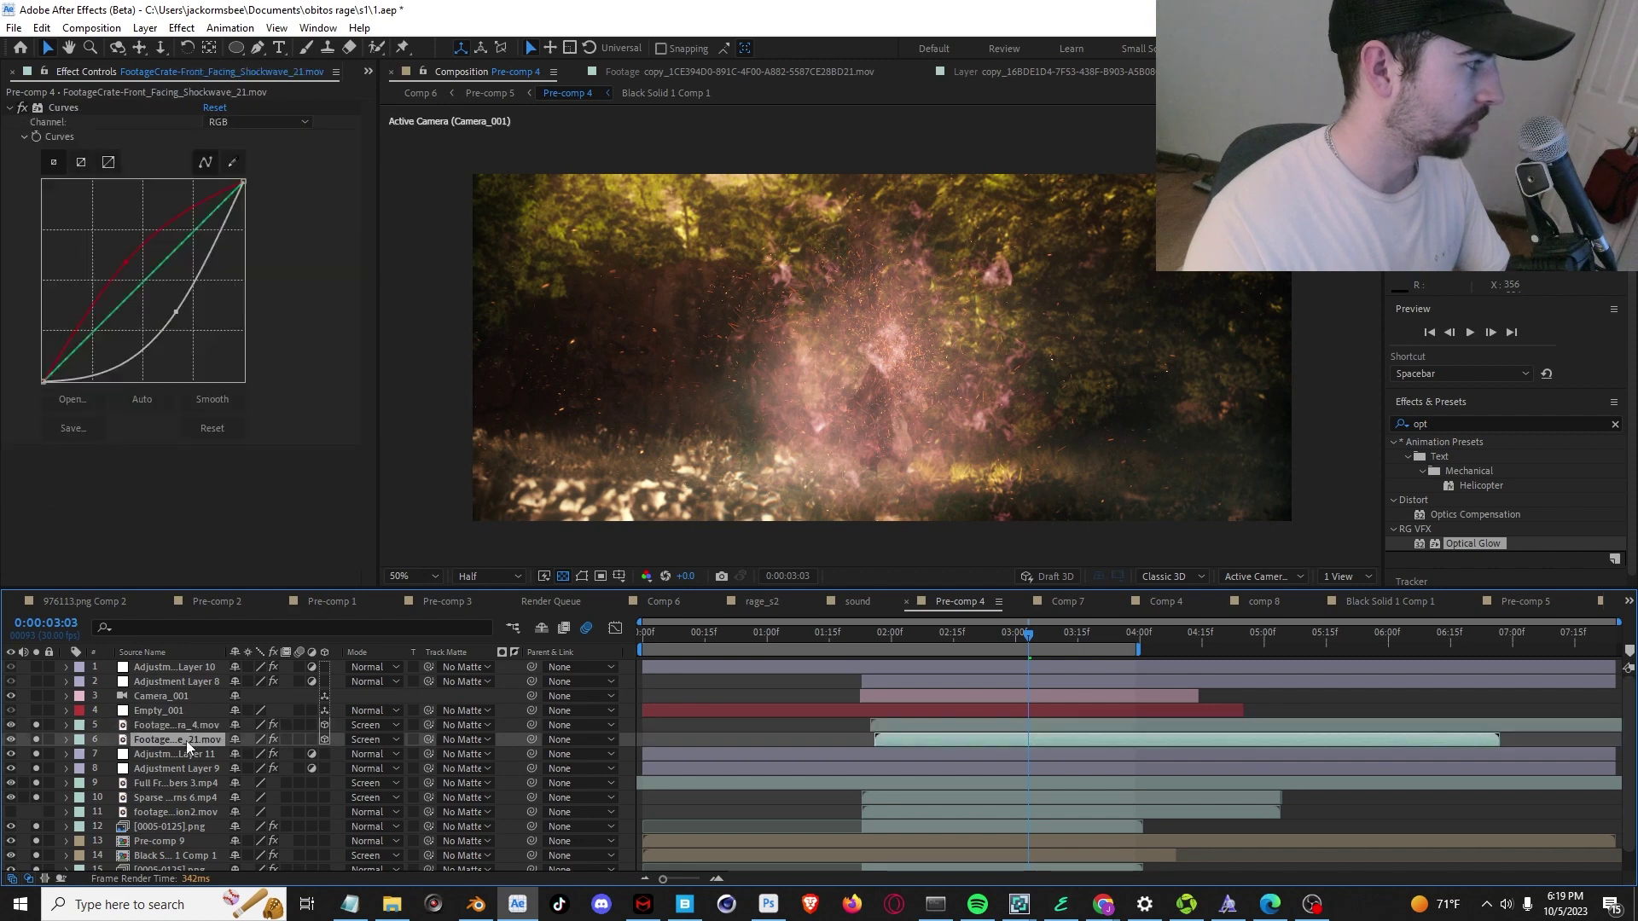
left_click(182, 731)
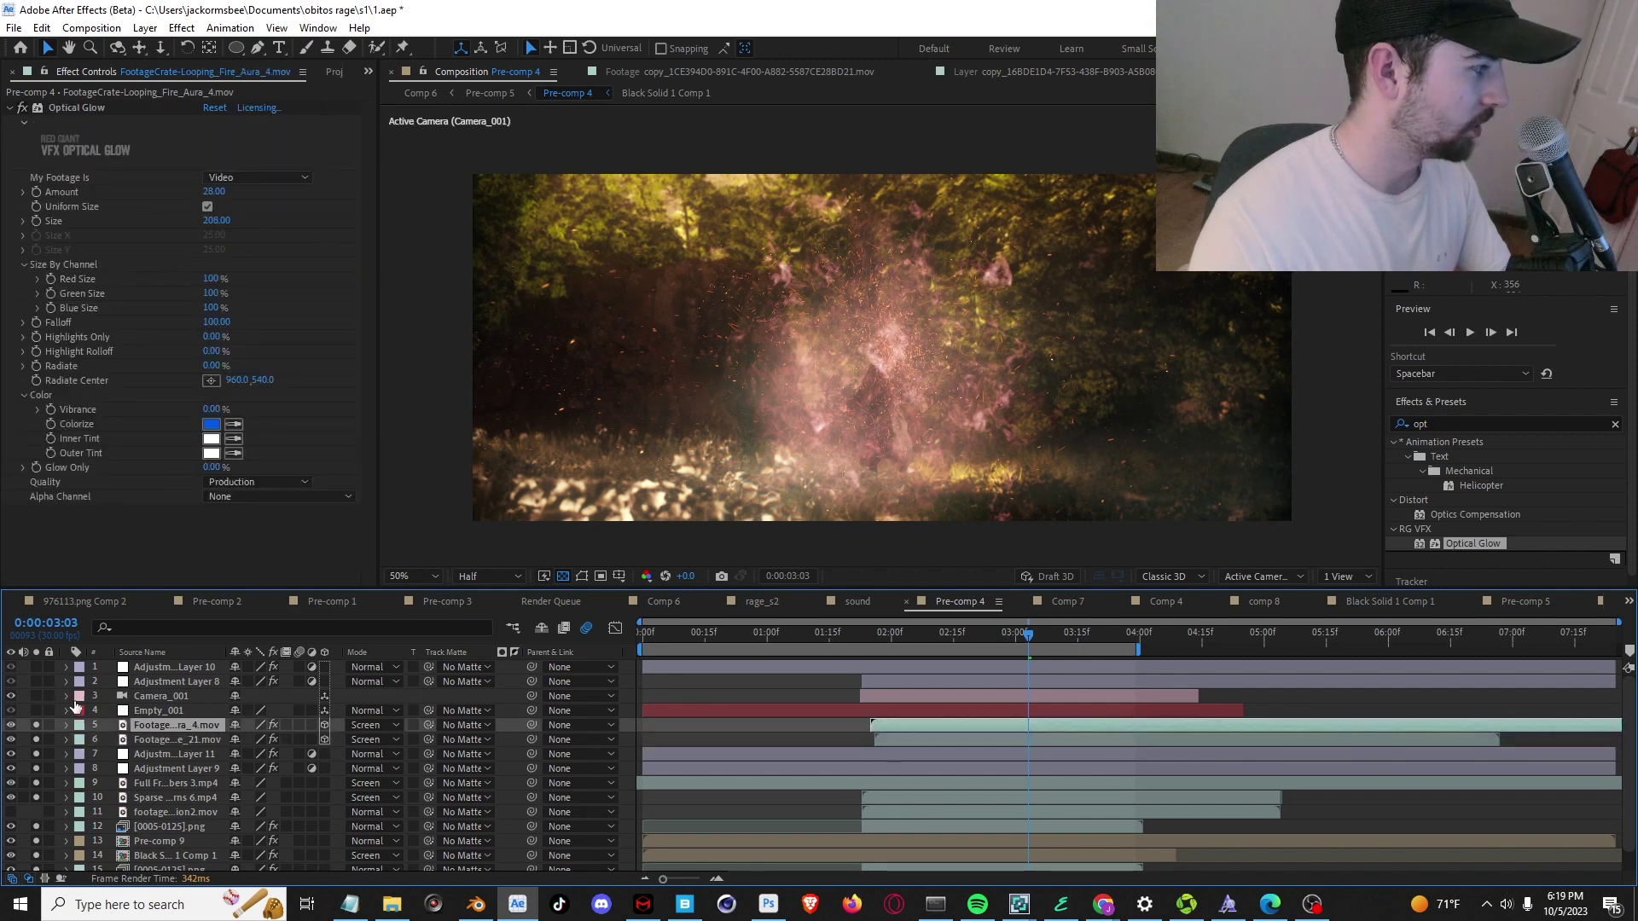
Solo Adjustment Layers 10 and 8, with the effects of Adjustment Layer 10 shown.
left_click(148, 698)
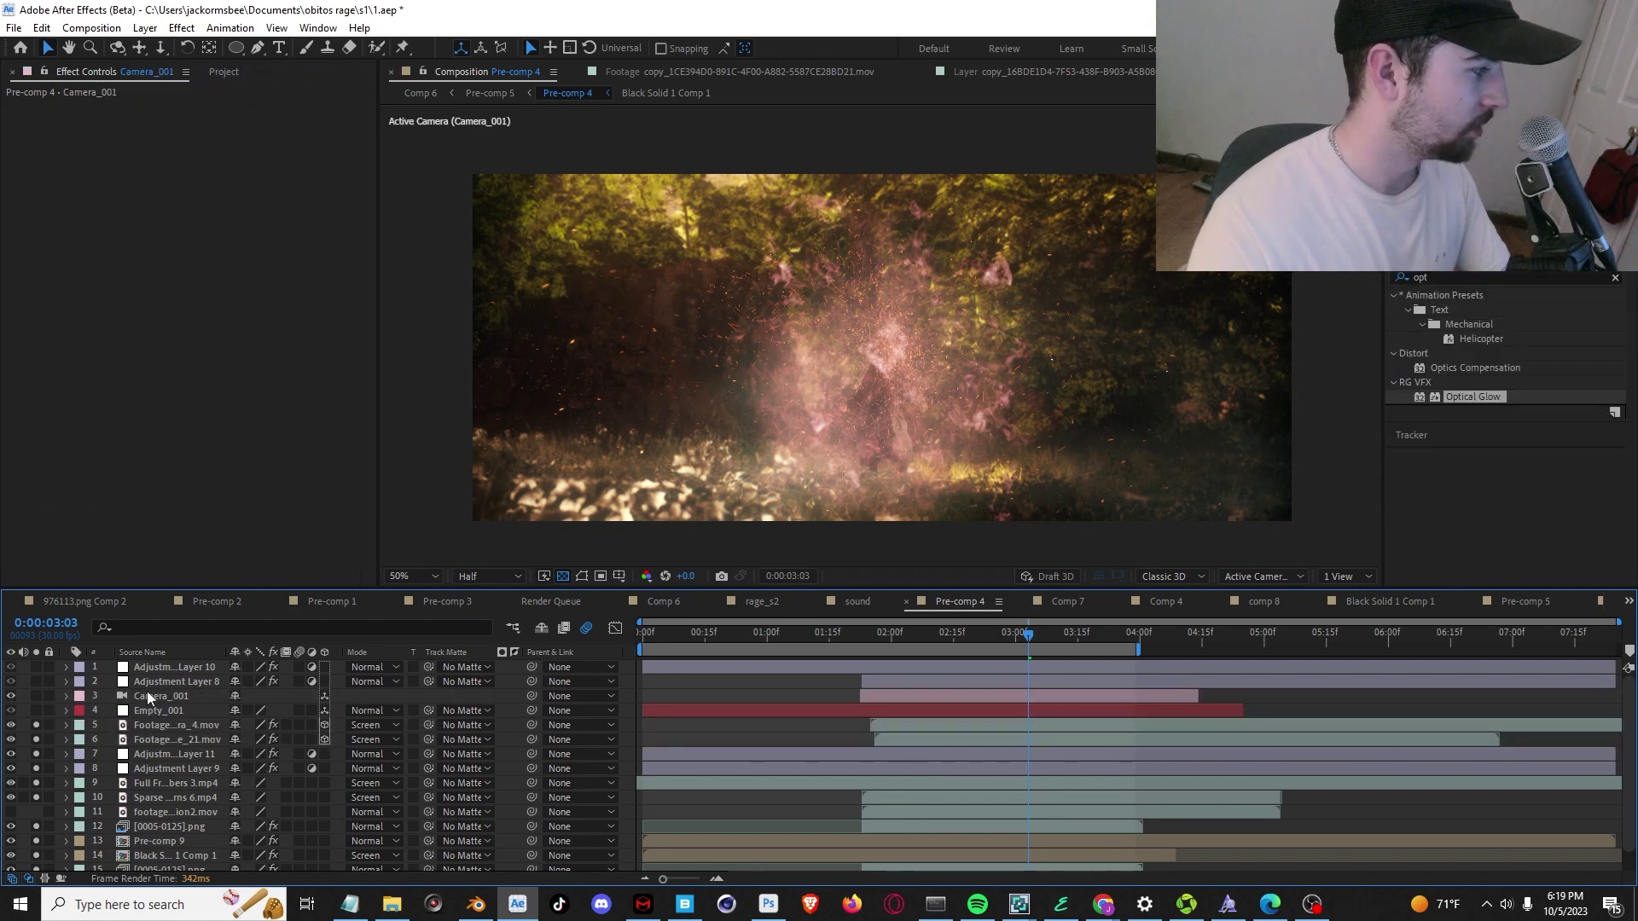
left_click(162, 667)
left_click(36, 681)
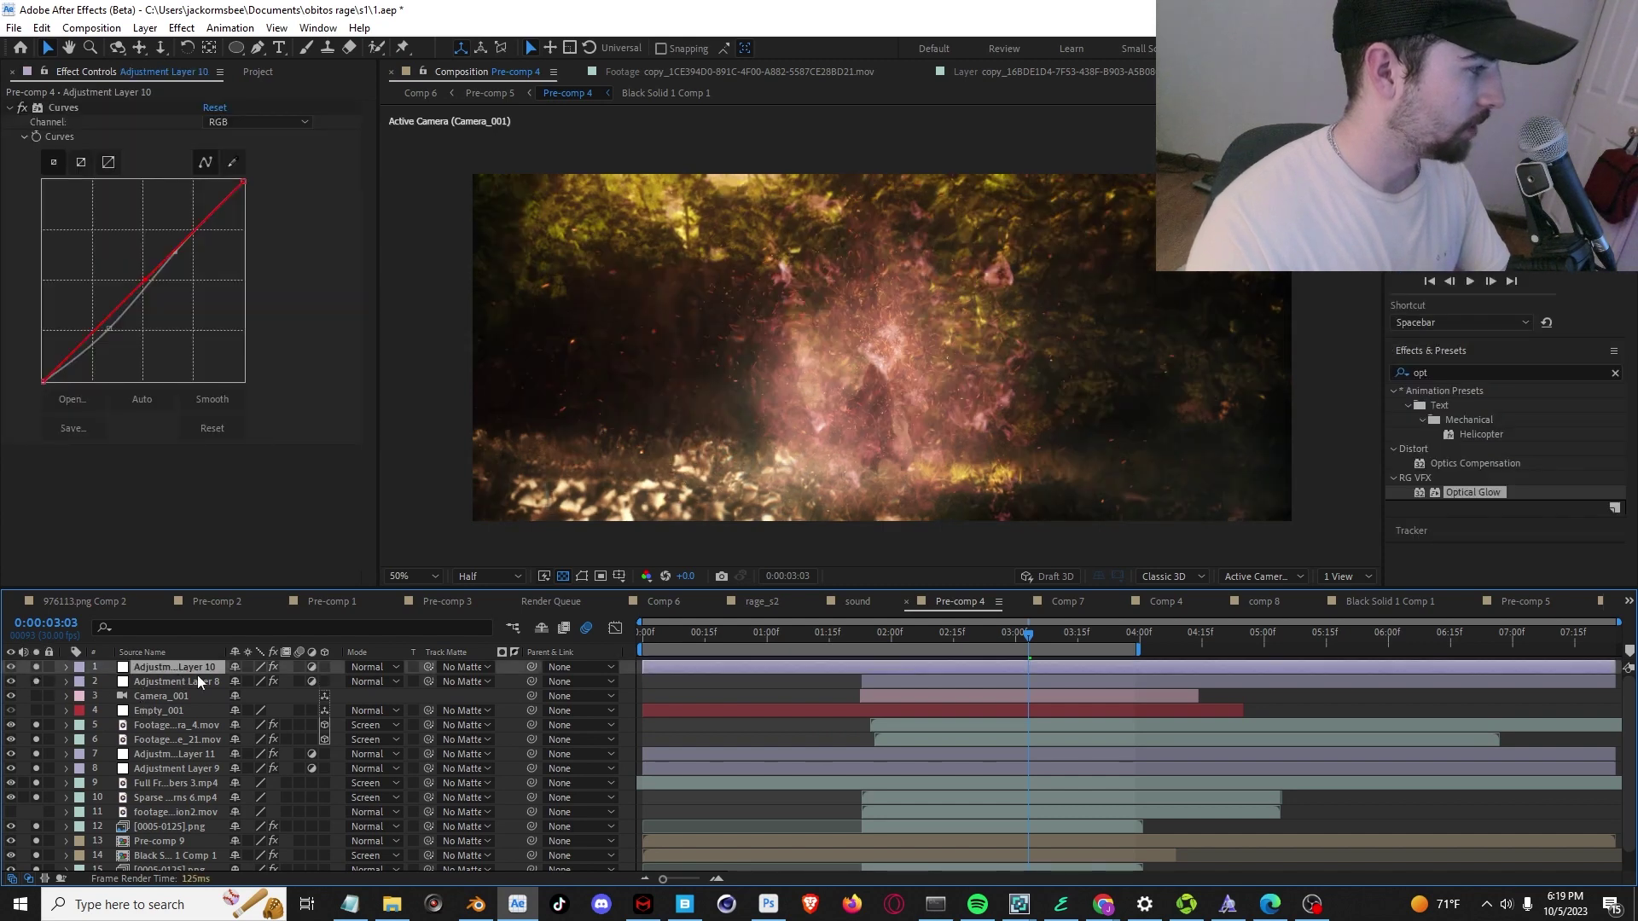
Compare the Chromatic Displacement on Adjustment Layer 8 with the Curves on Adjustment Layer 10.
left_click(194, 681)
left_click(164, 667)
left_click(158, 681)
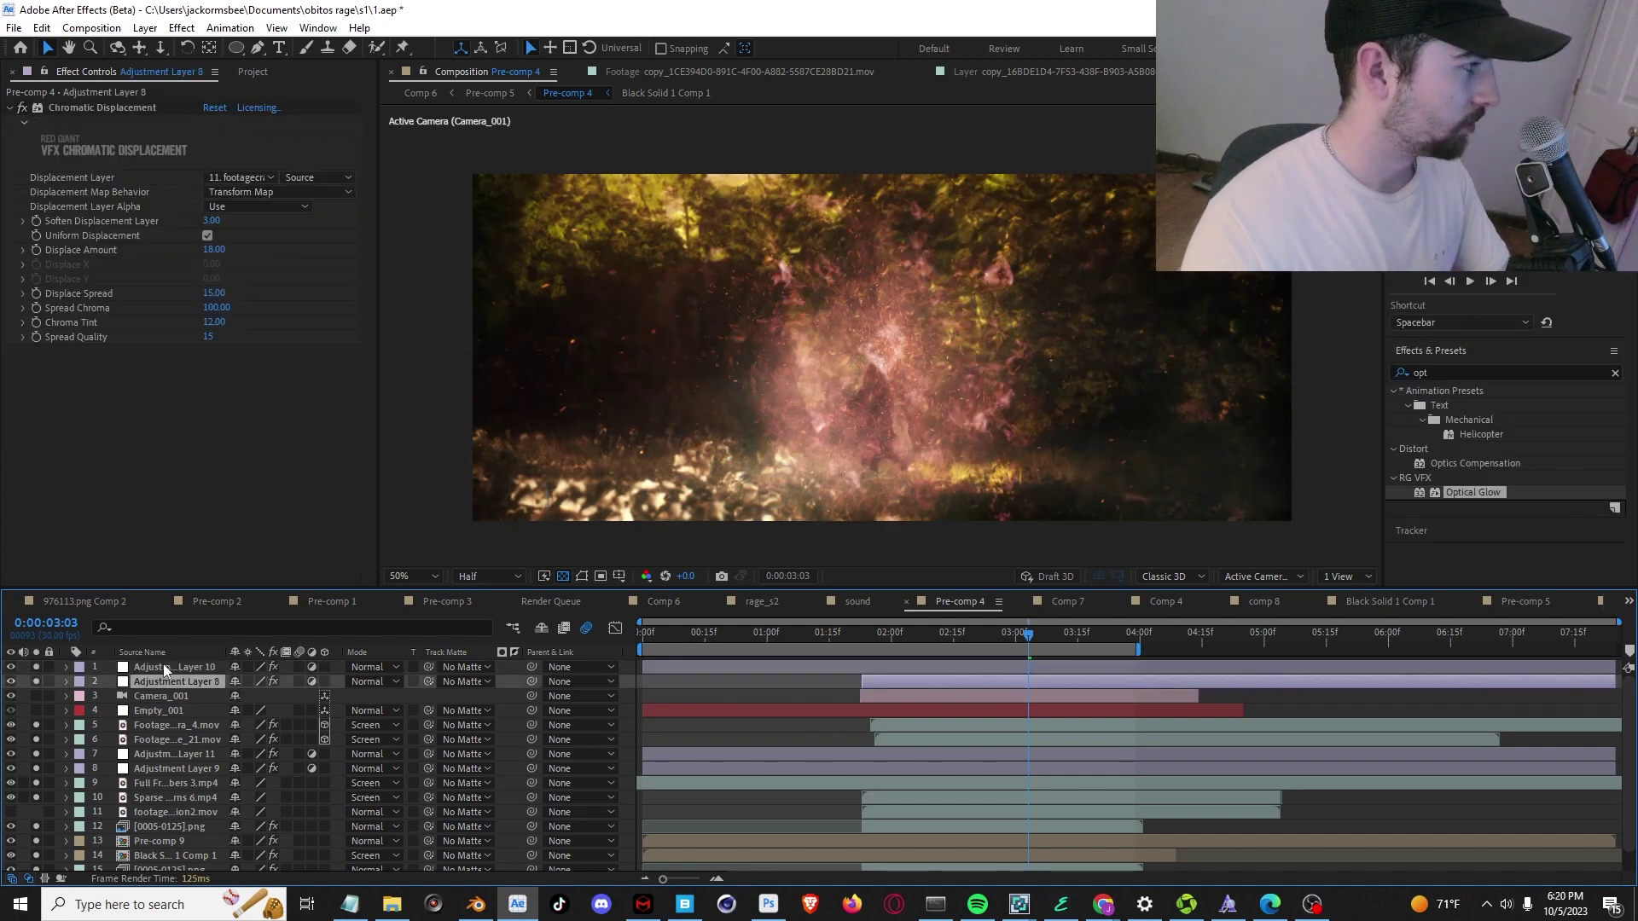
left_click(162, 665)
left_click(163, 680)
left_click(171, 668)
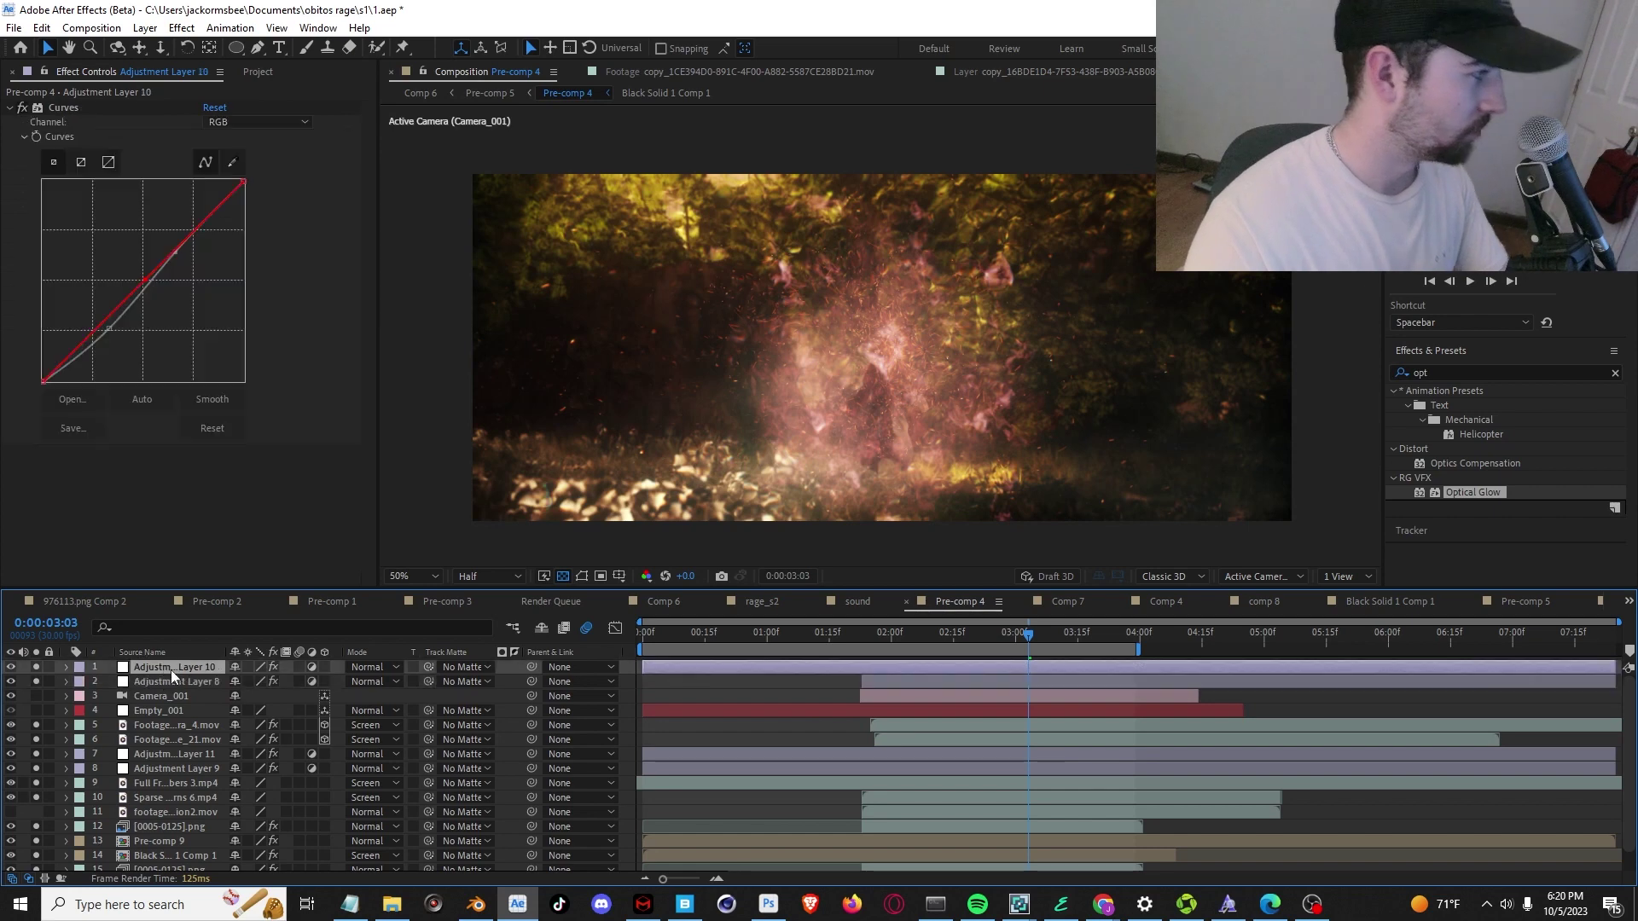
Toggle the solo of Adjustment Layer 10 off and on to compare the image with and without its Curves.
left_click(36, 668)
left_click(36, 667)
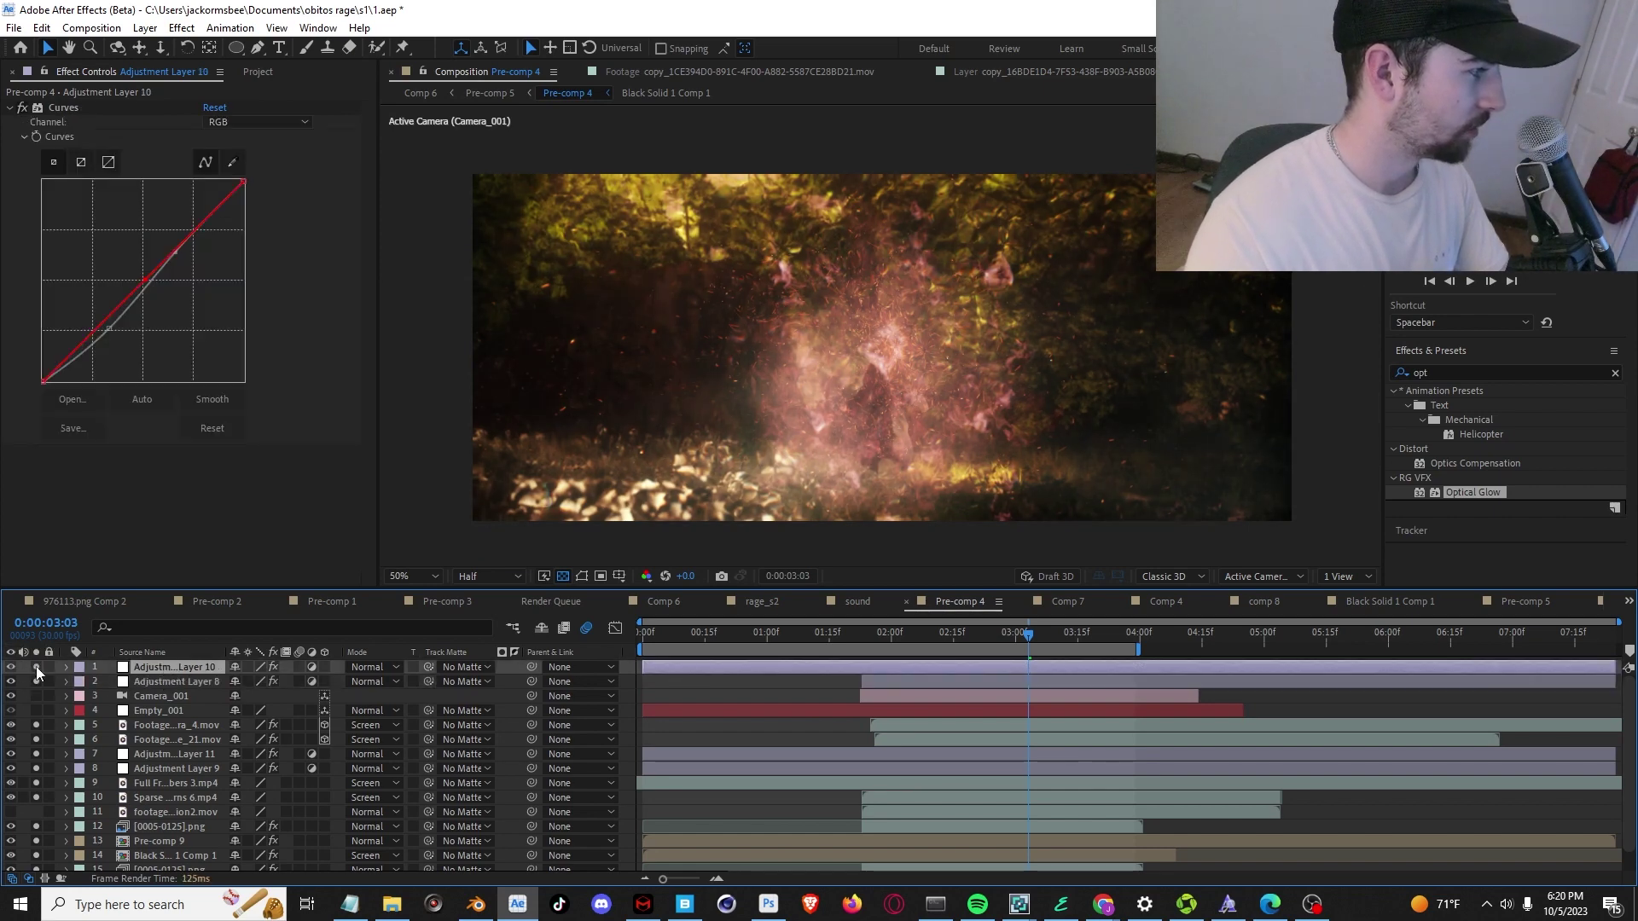
left_click(36, 667)
left_click(36, 667)
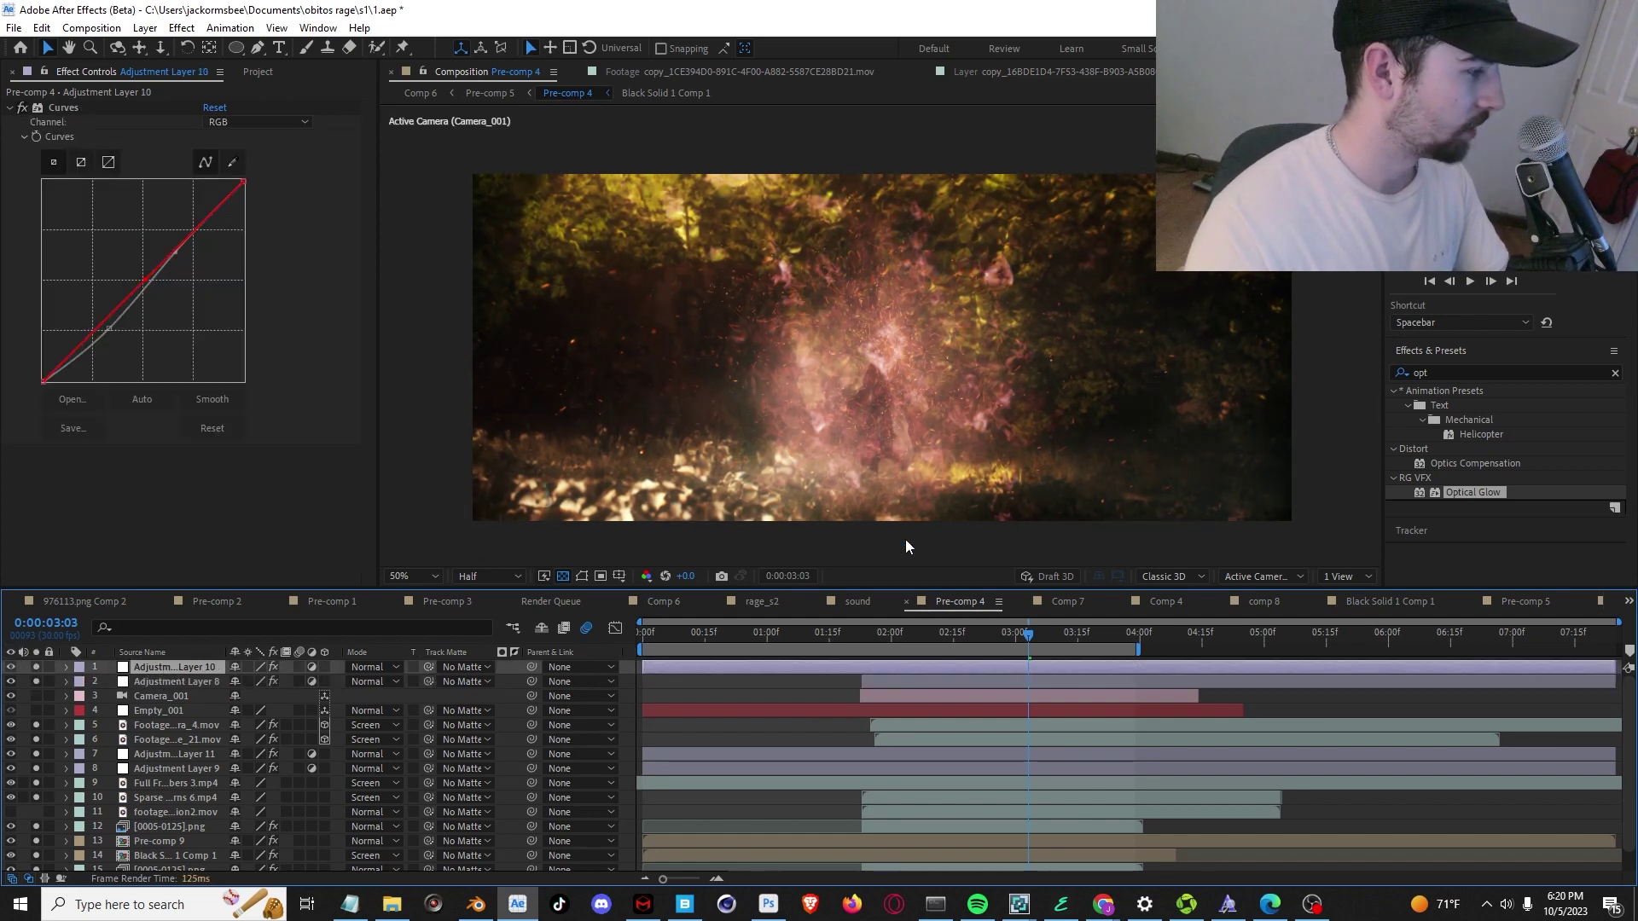
Go up to Pre-comp 5, return the playhead to the first frame and reopen Pre-comp 4 from there.
left_click(490, 93)
left_click(1049, 635)
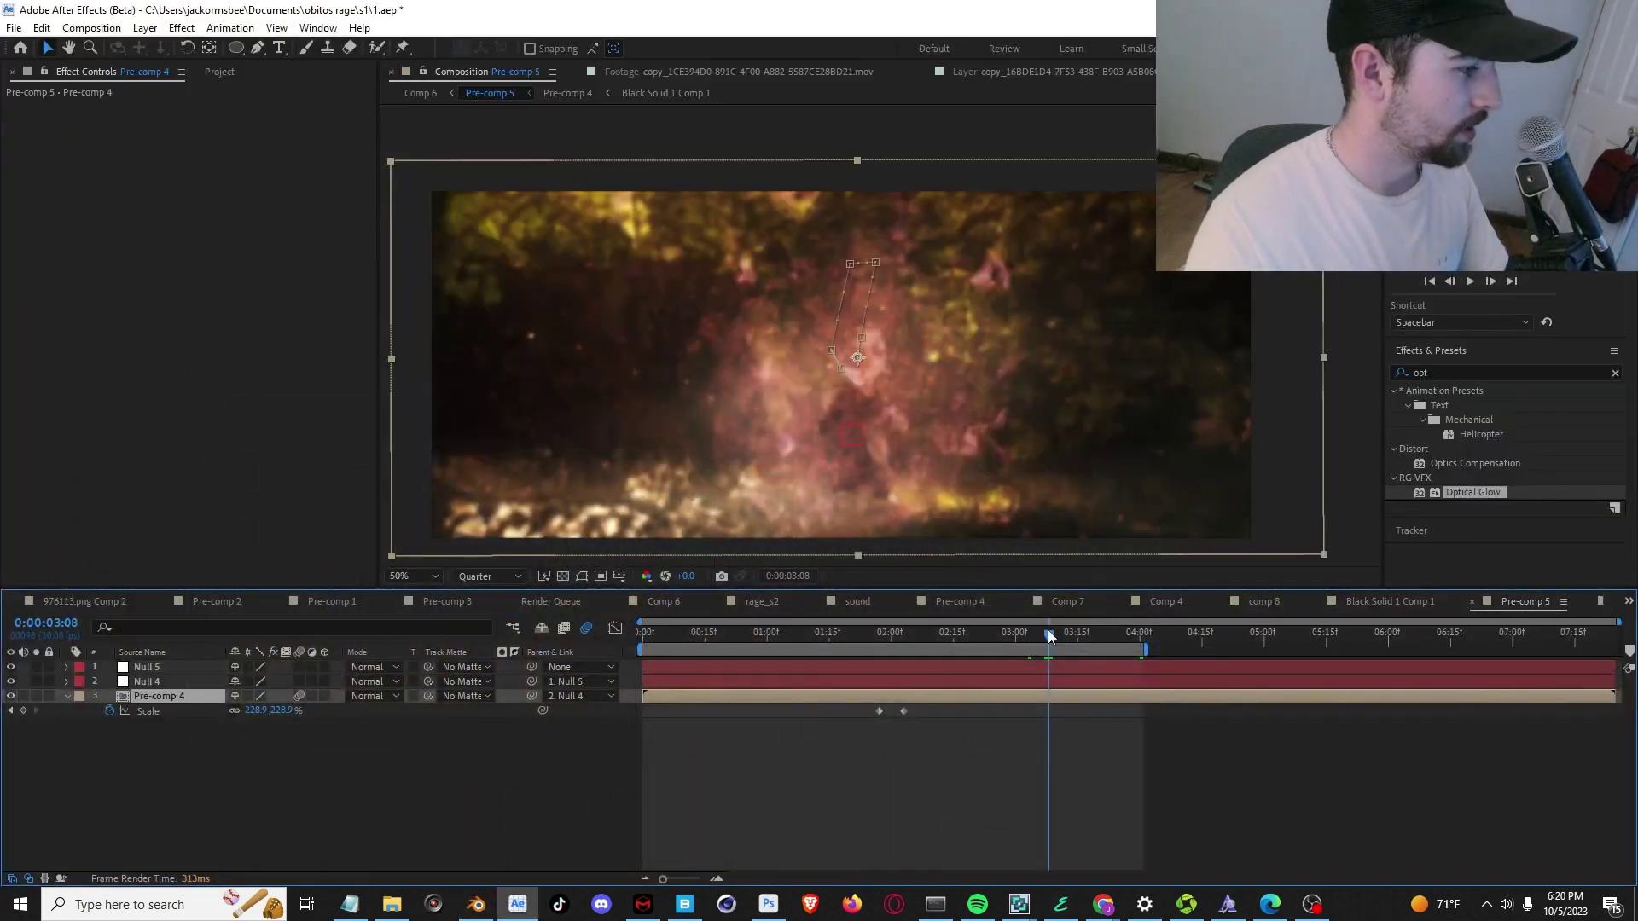
key("Home")
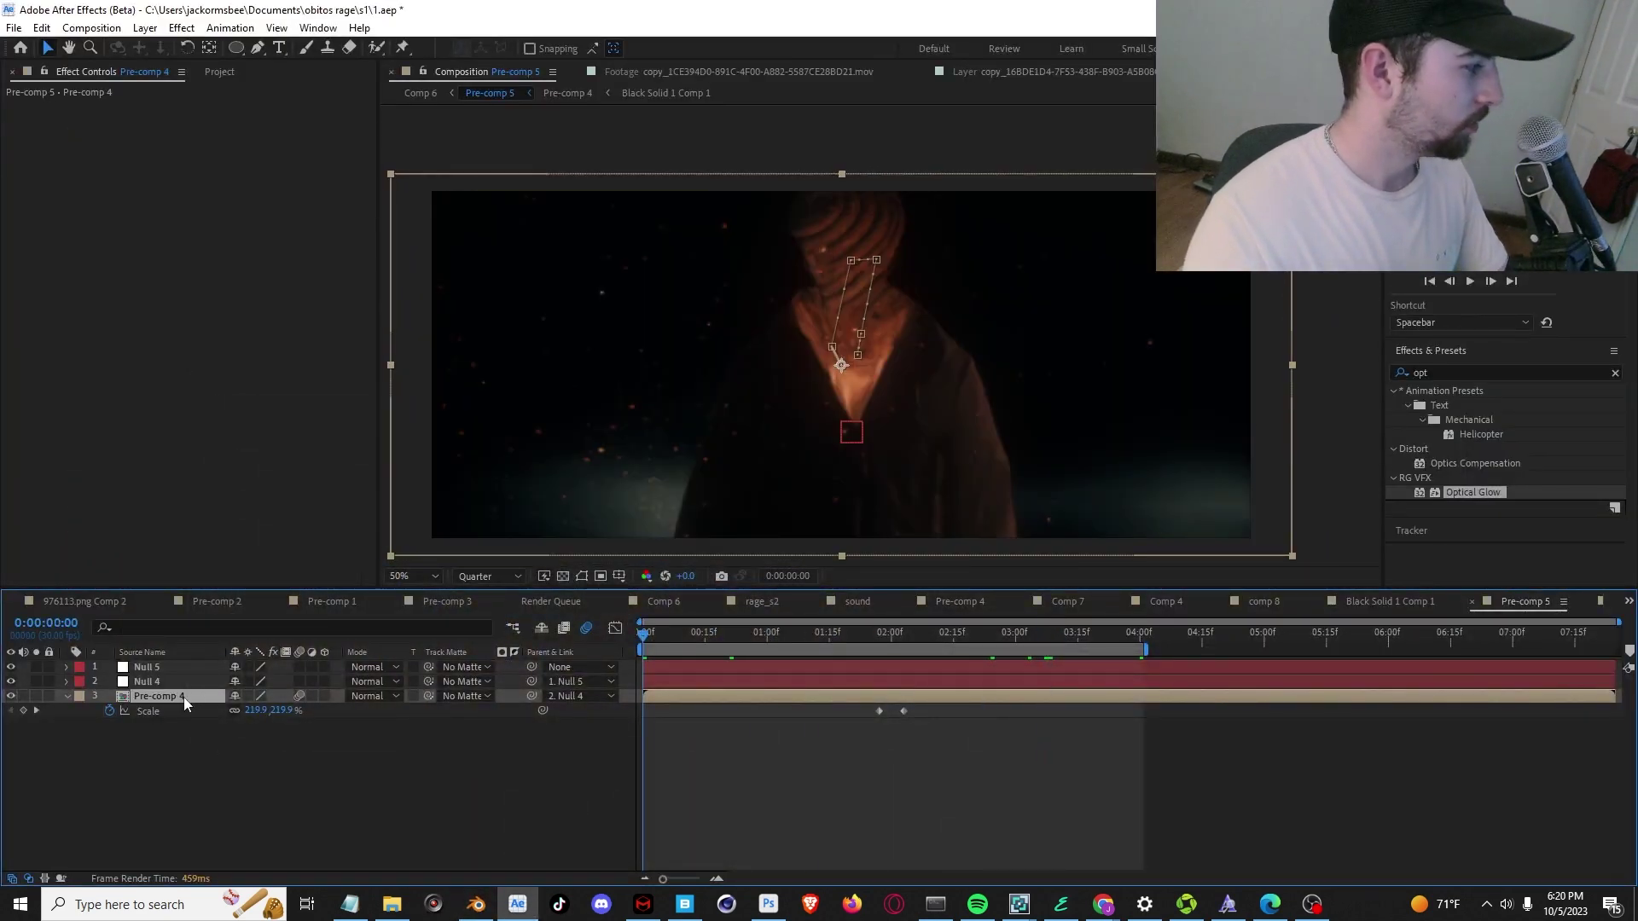
double_click(184, 698)
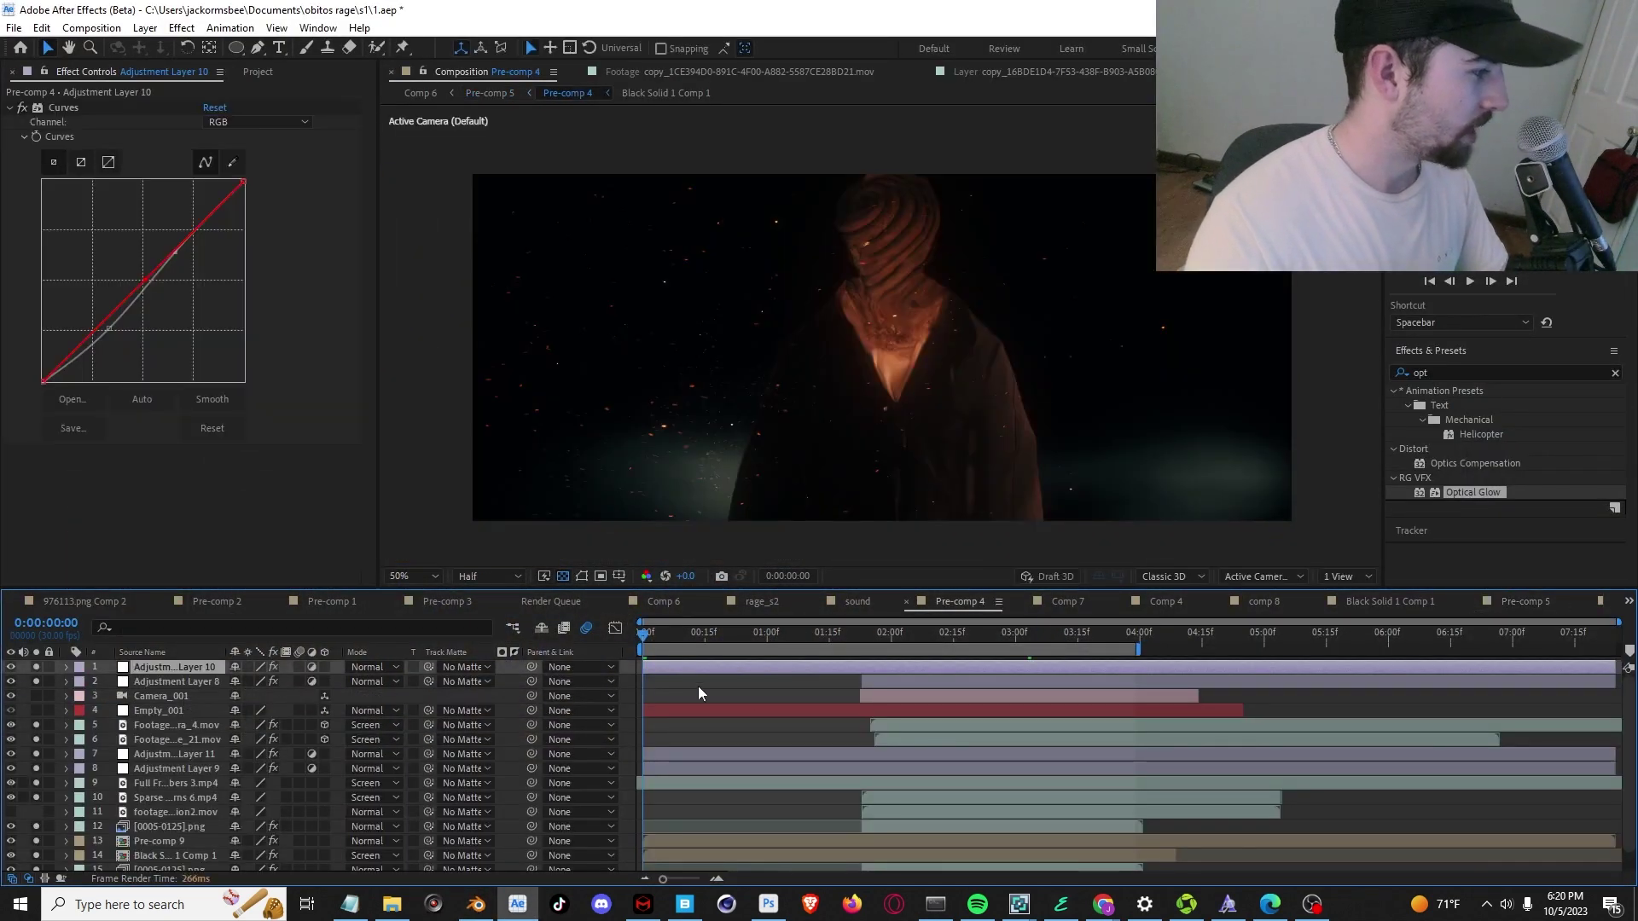
Leave only Pre-comp 9 soloed and open that composition.
scroll(26, 767, "down", 1)
left_click(34, 860)
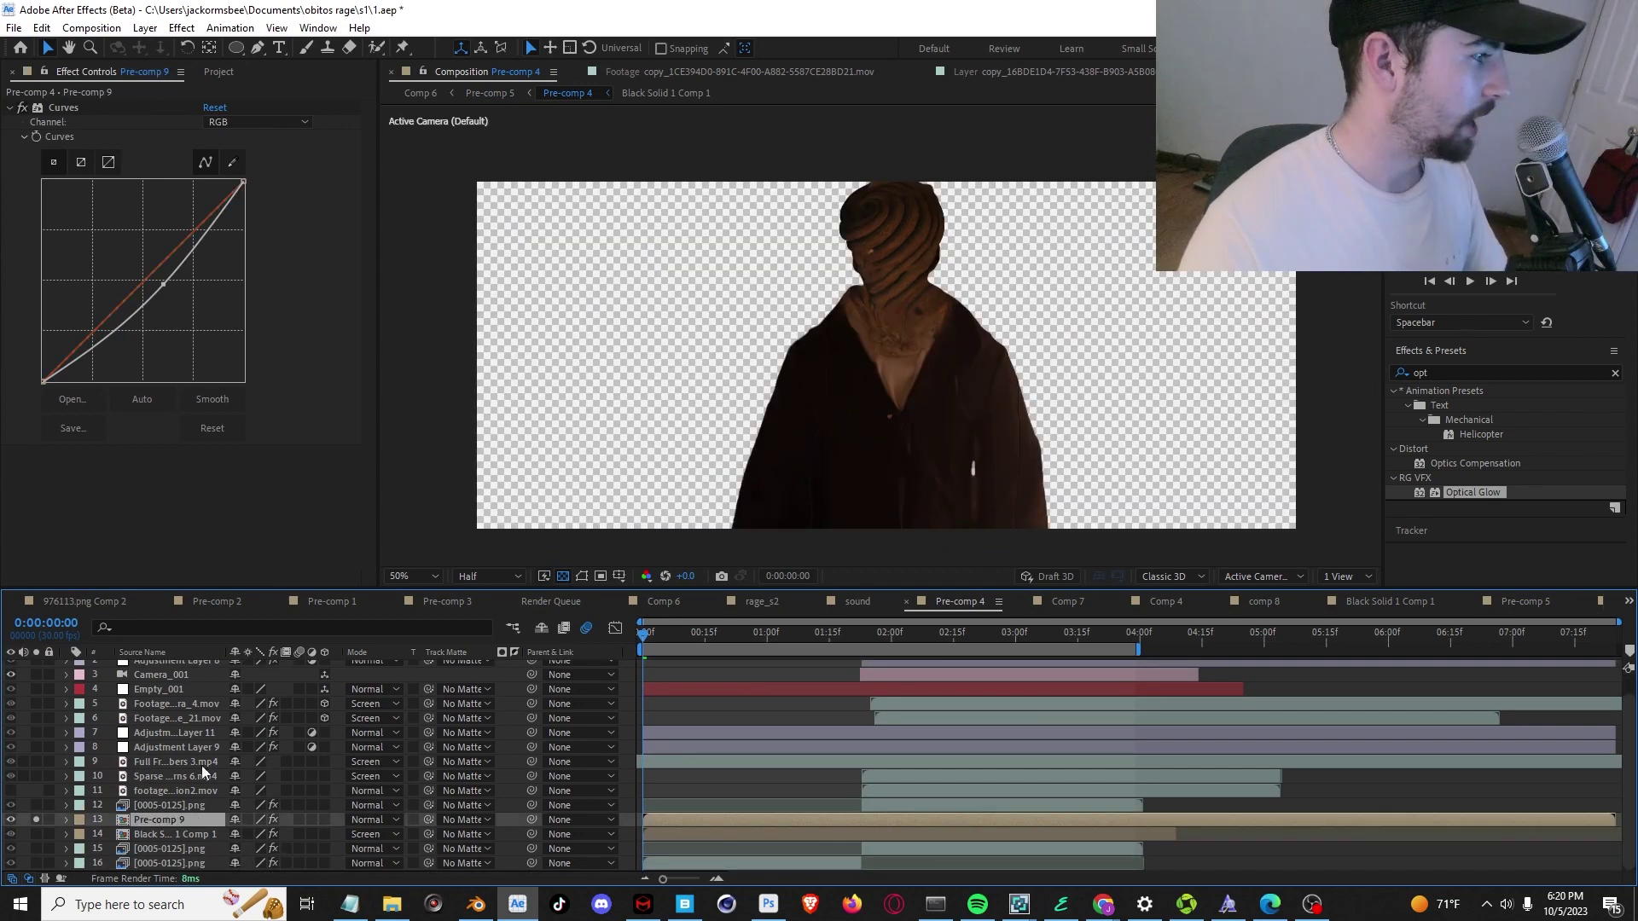
double_click(169, 817)
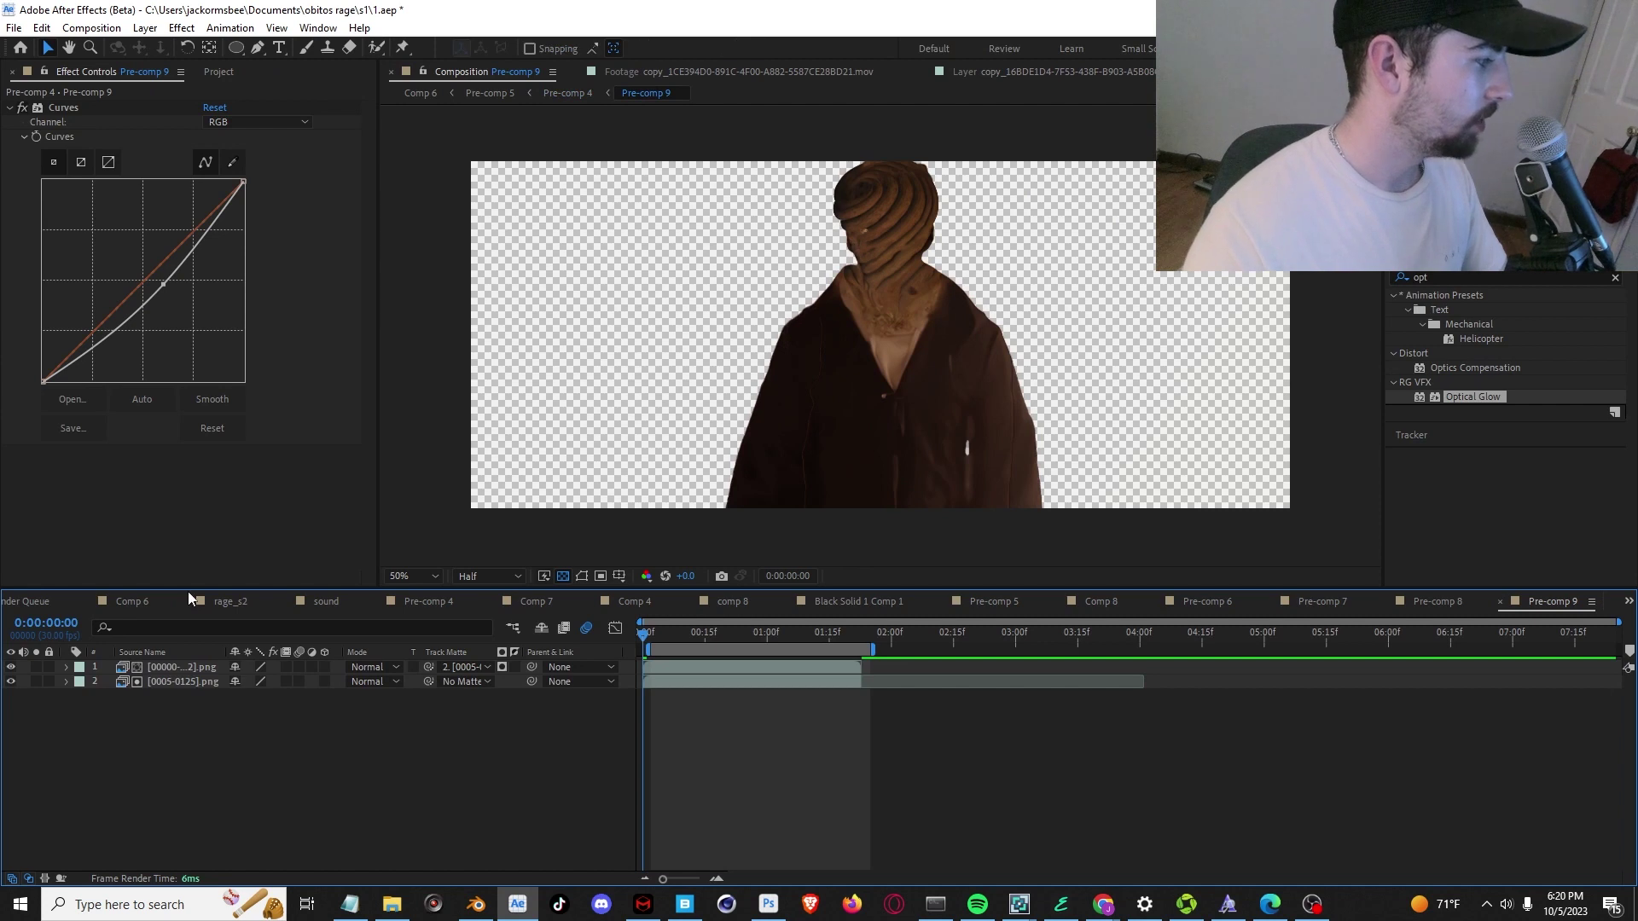
Move the playhead to 0:00:00:17 and hide the top PNG sequence to examine the [0005-0125].png layer beneath it.
mouse_move(682, 634)
left_mouse_down()
mouse_move(742, 636)
mouse_move(712, 635)
left_mouse_up()
scroll(896, 476, "up", 4)
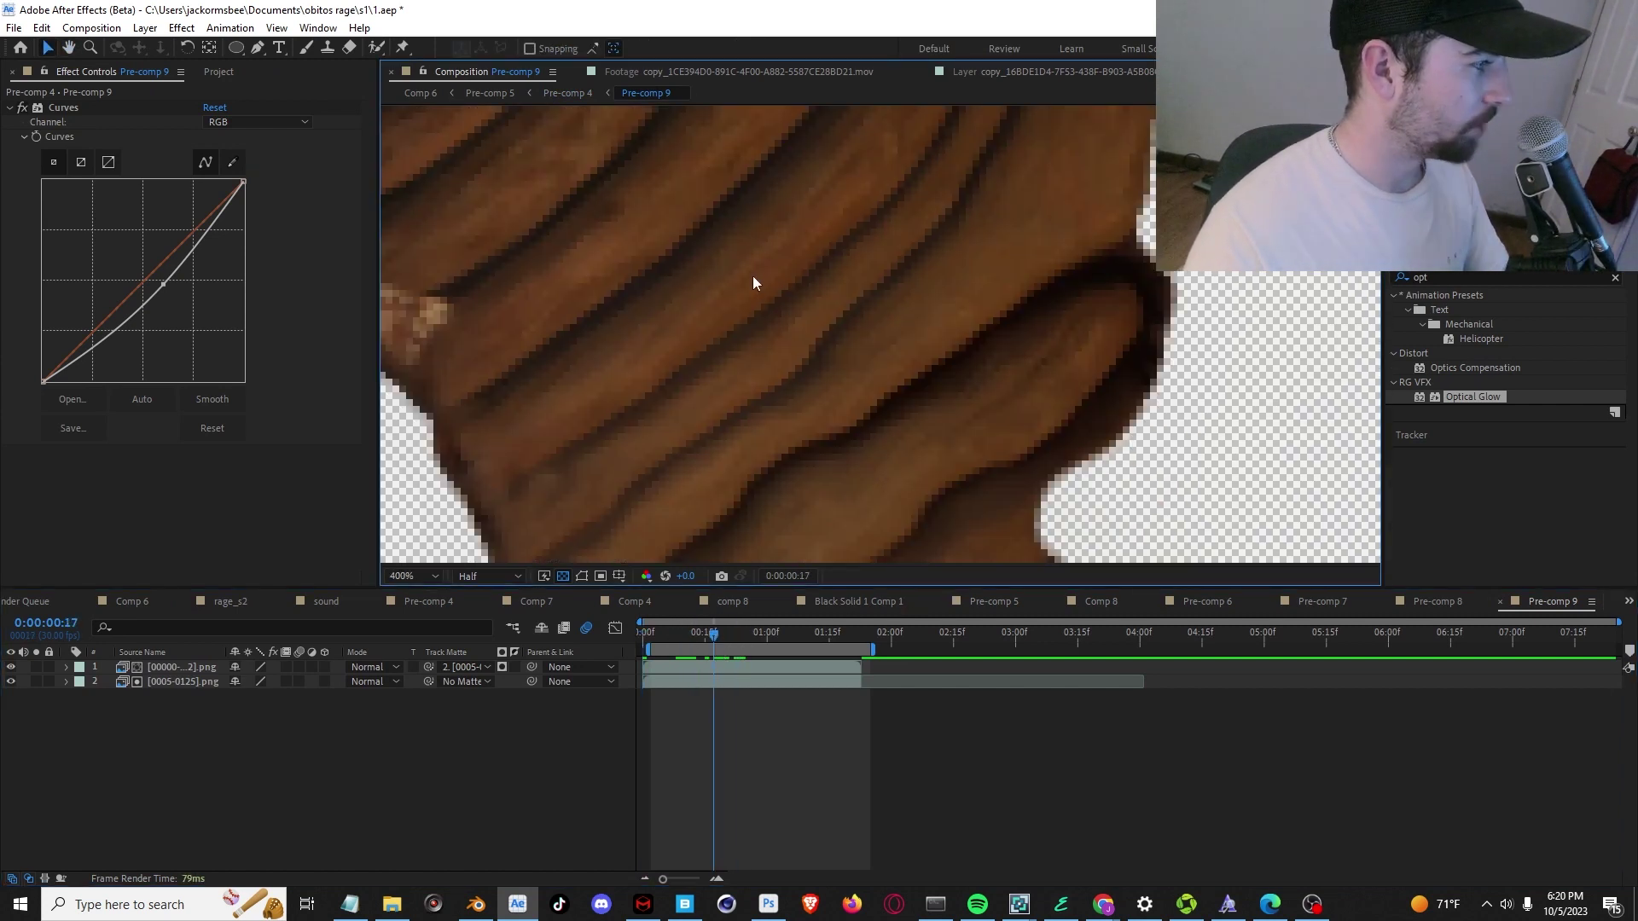
left_click(10, 666)
scroll(1035, 297, "down", 4)
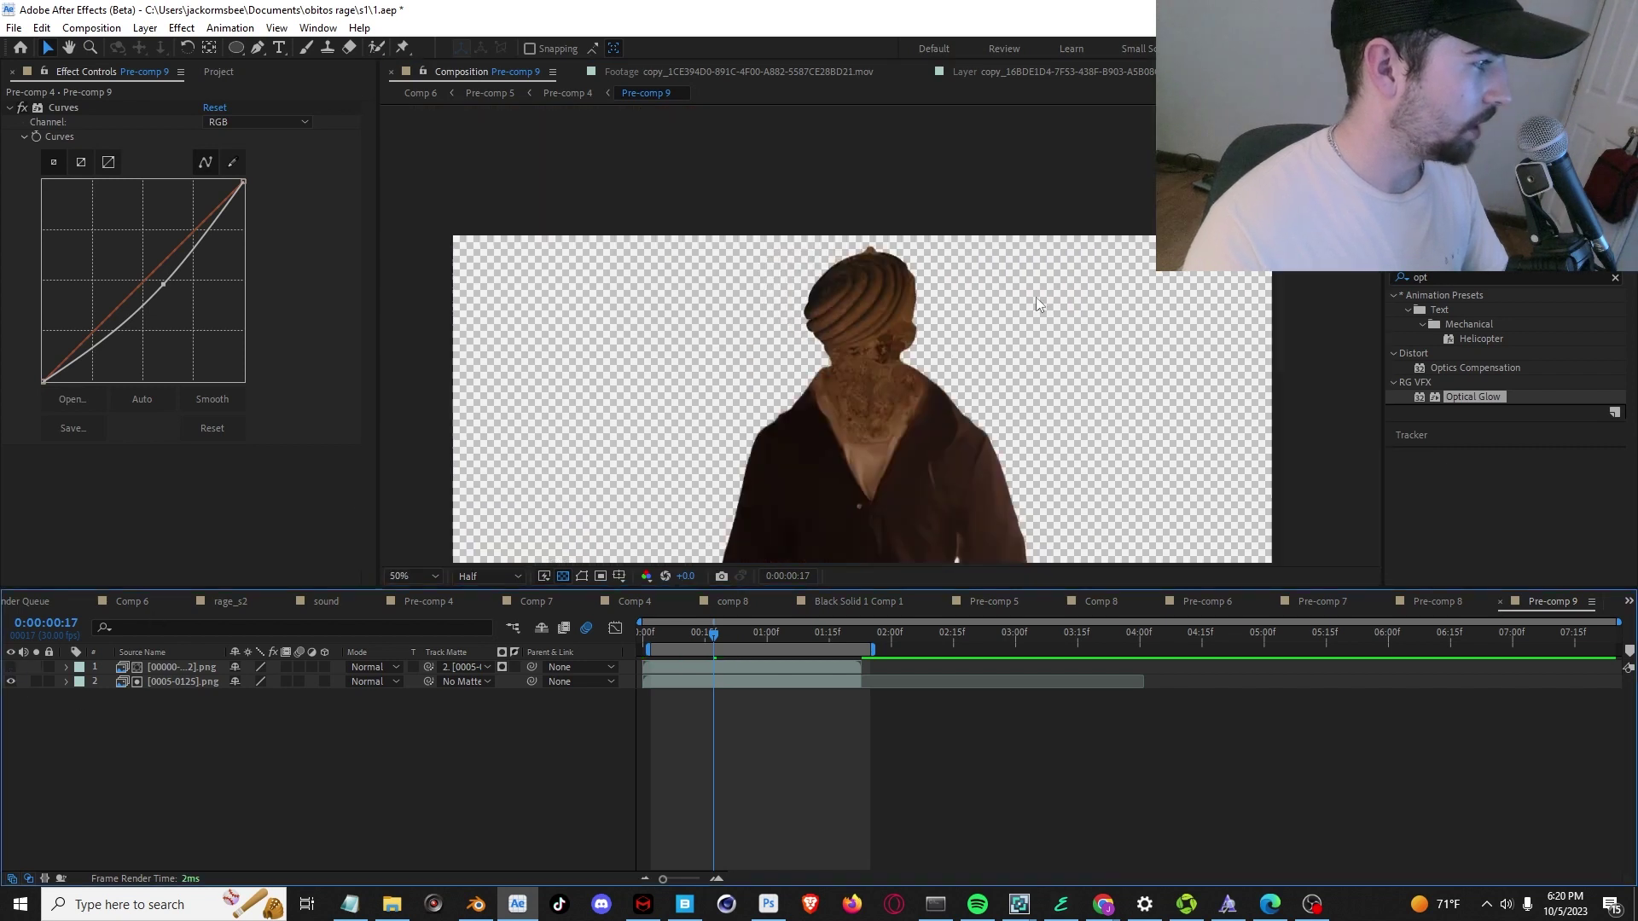
scroll(874, 403, "up", 2)
scroll(873, 409, "down", 2)
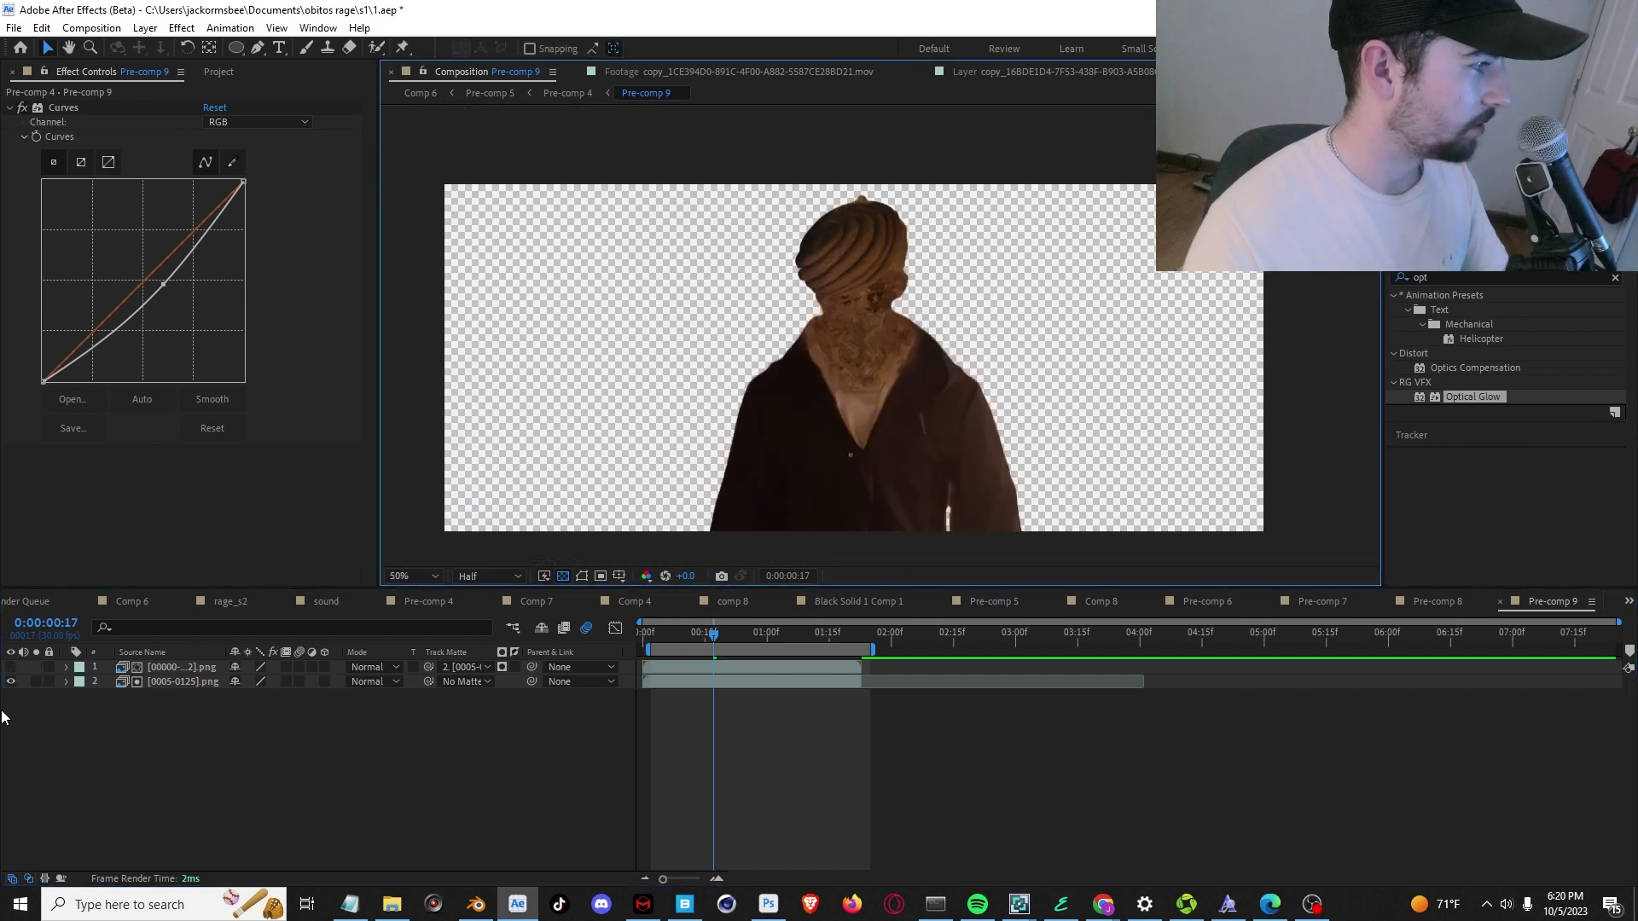
Show the top PNG sequence again, toggle the visibility of [0005-0125].png to compare them, and scrub to 0:00:01:08.
left_click(9, 671)
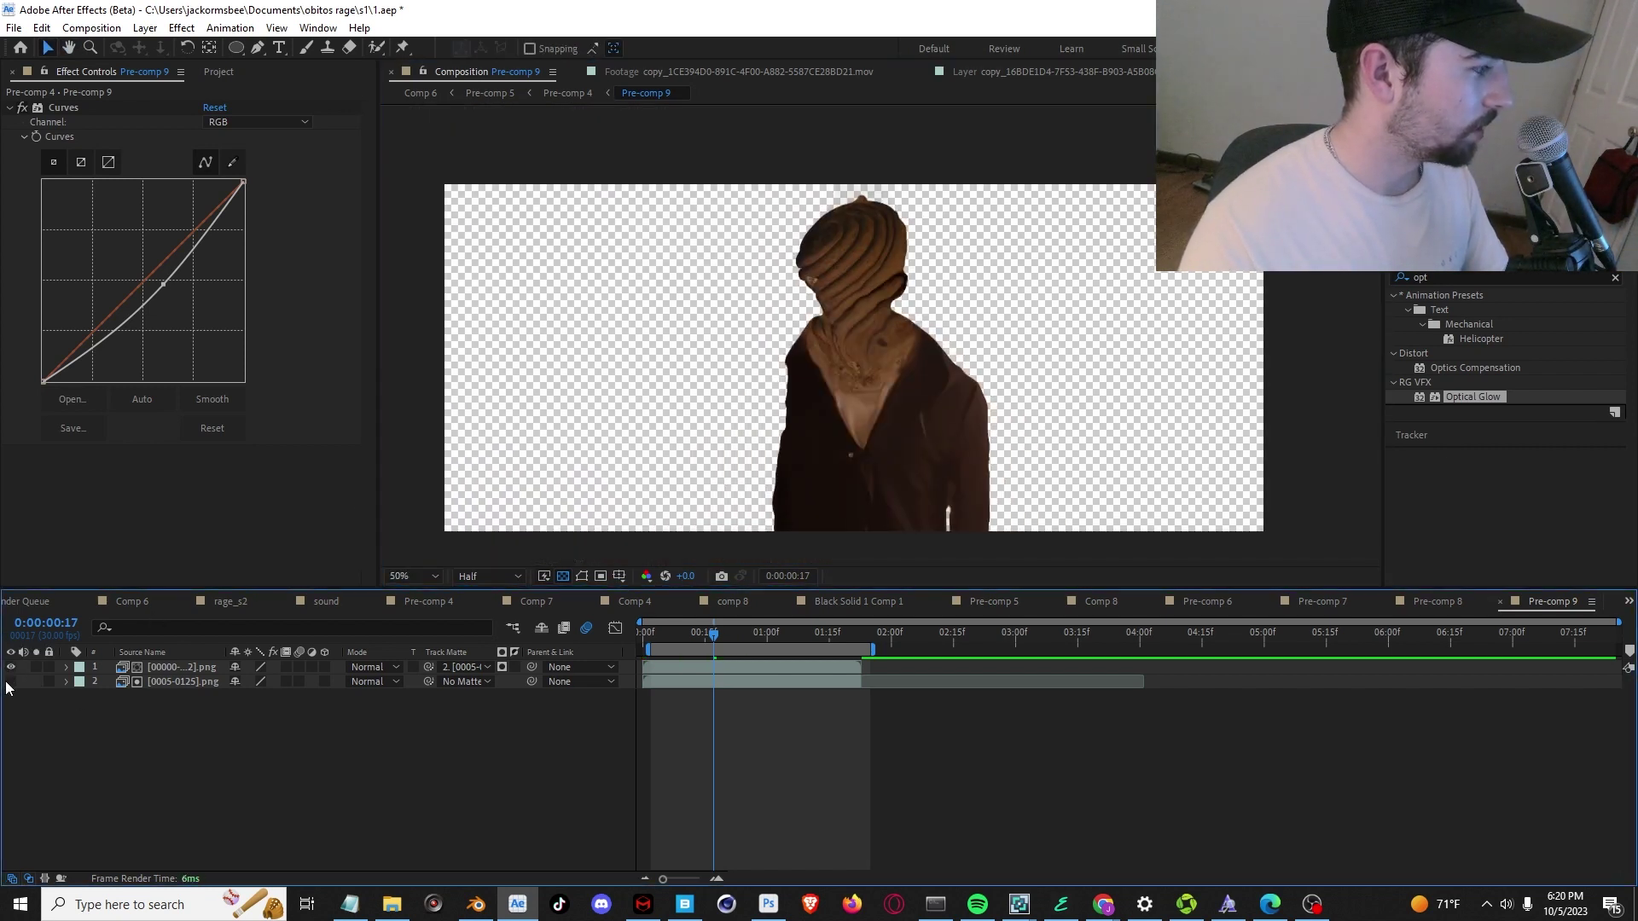
left_click(10, 682)
left_click(10, 681)
left_click_drag(945, 354, 932, 304)
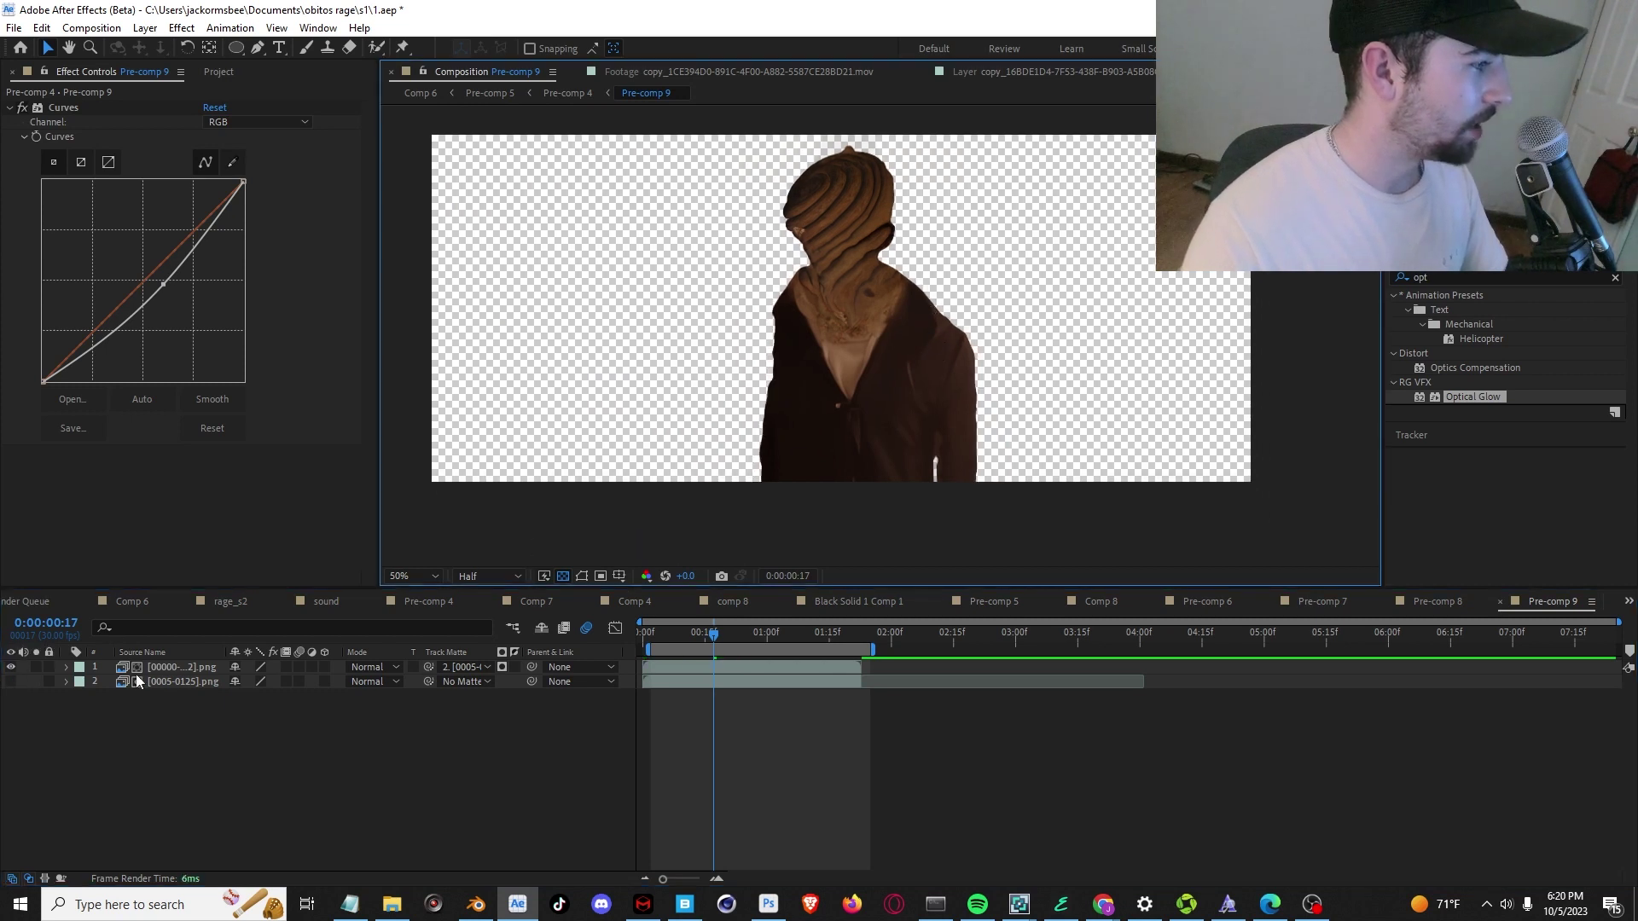
left_click(10, 681)
left_click_drag(700, 641, 801, 633)
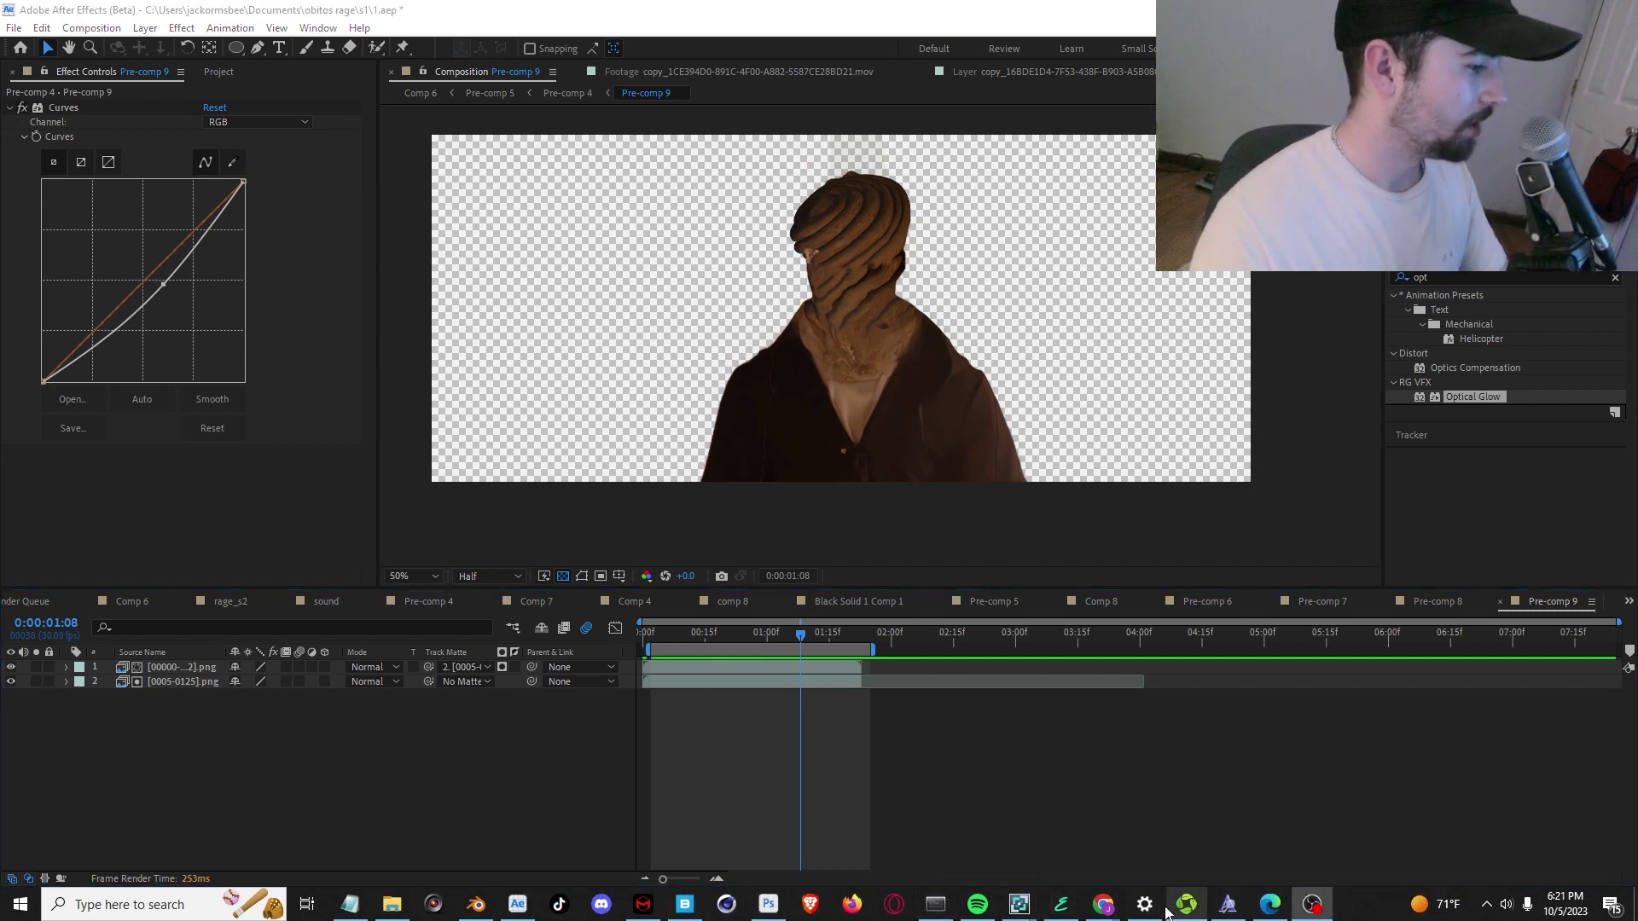
Switch to EbSynth Beta and move its window away from the figure's face.
left_click(1060, 904)
left_click_drag(766, 292, 1264, 297)
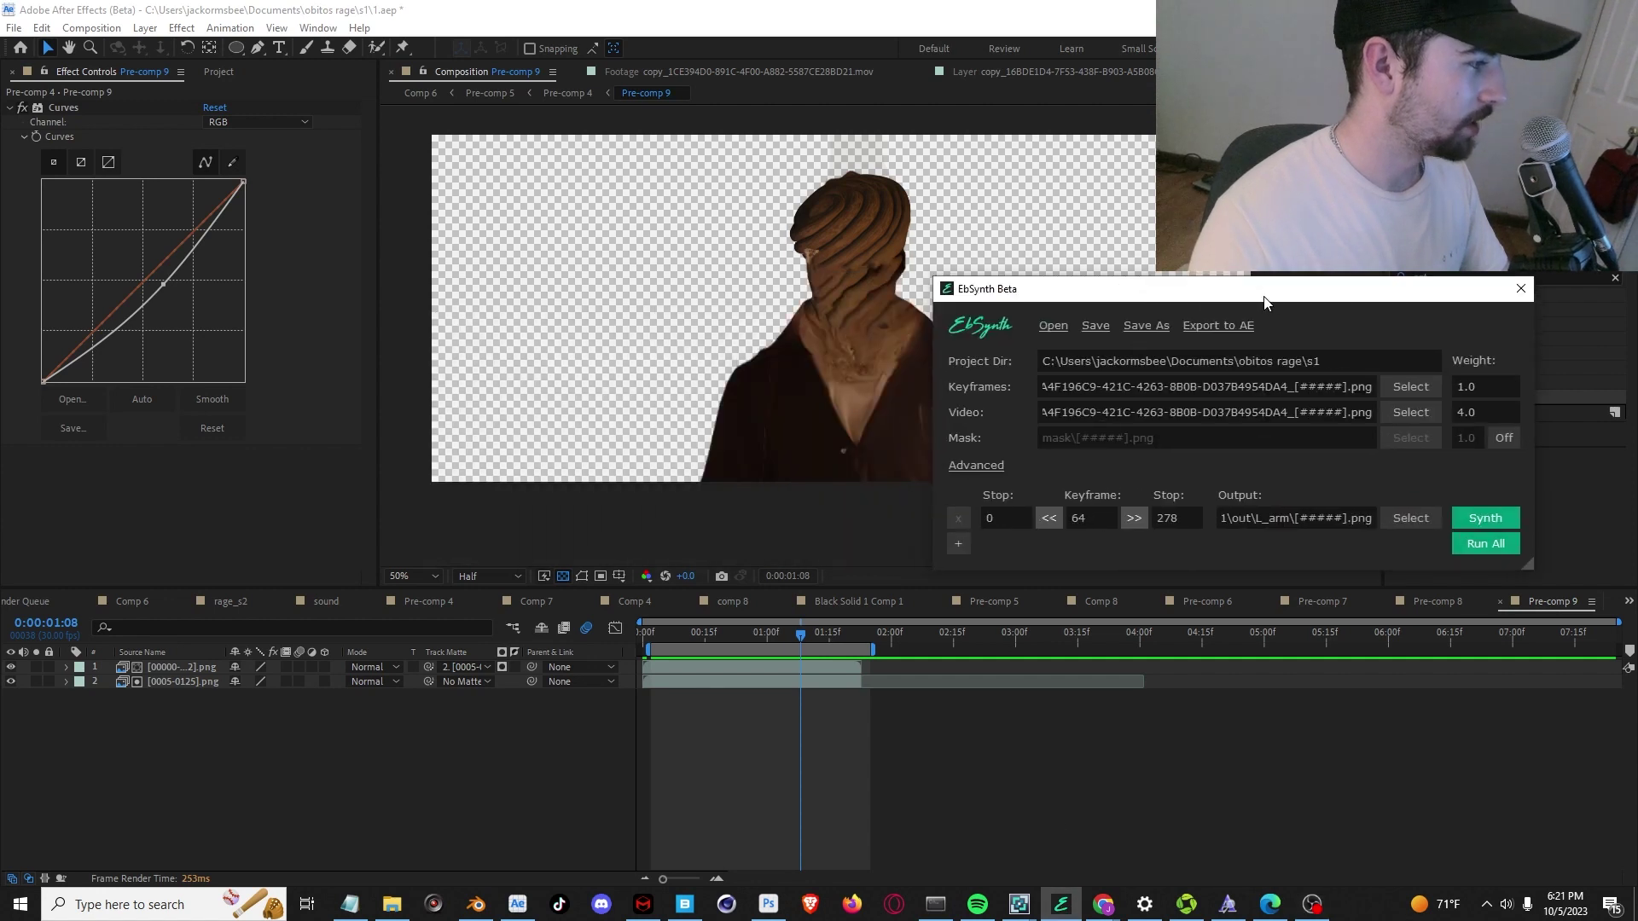
Examine the Video source path and the Output path of the face sequence in EbSynth Beta.
left_click(1132, 412)
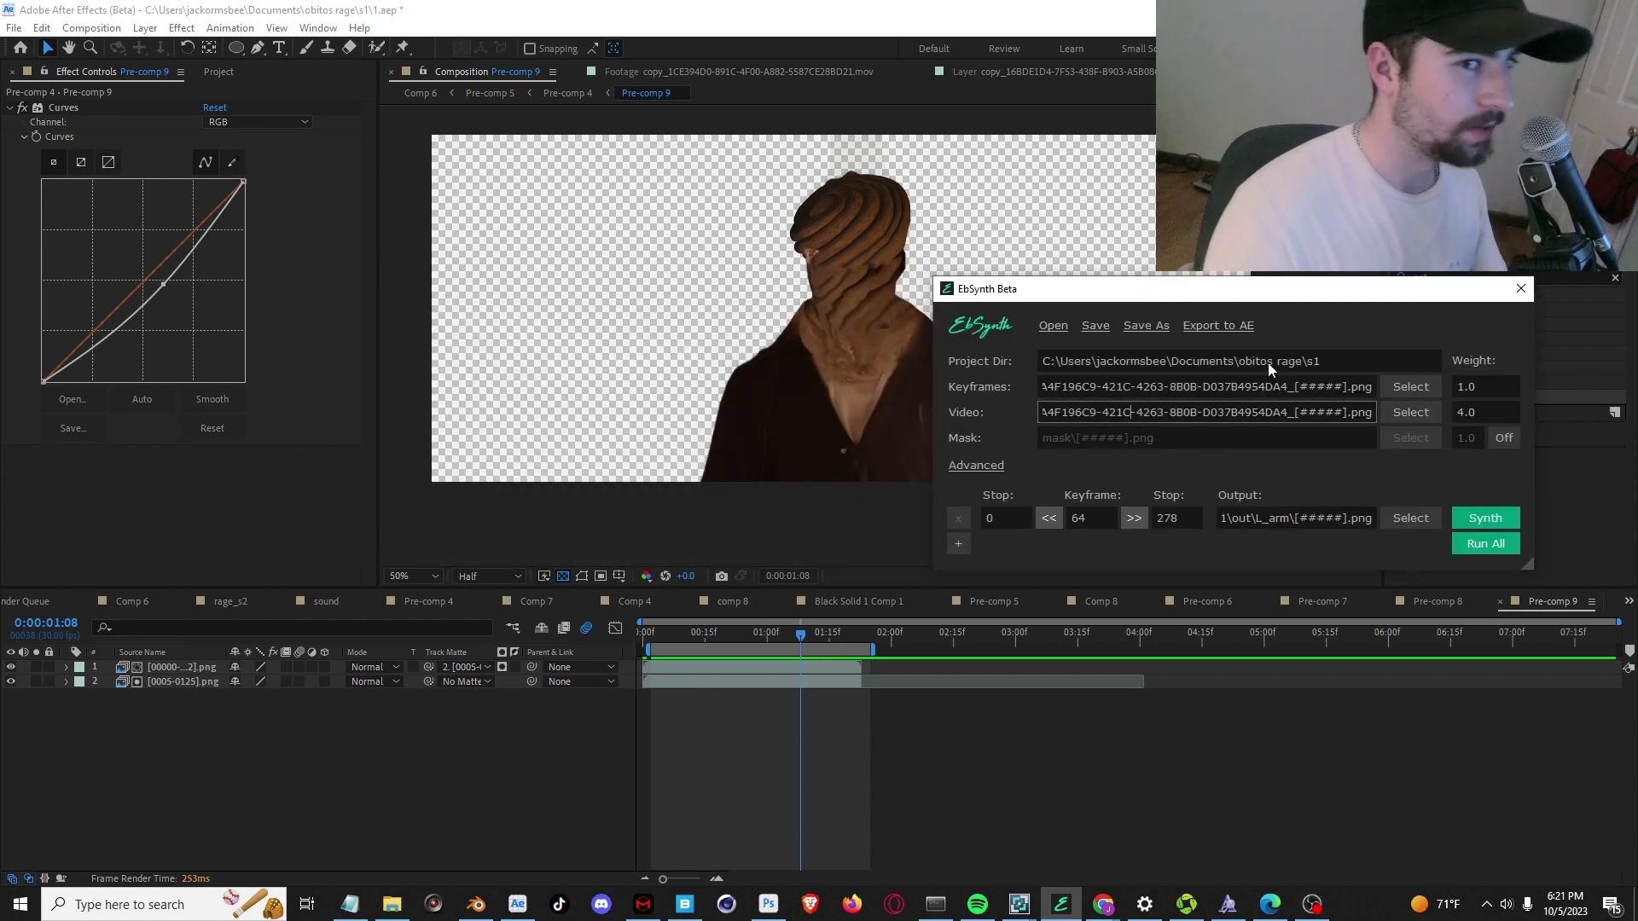
left_click(1250, 518)
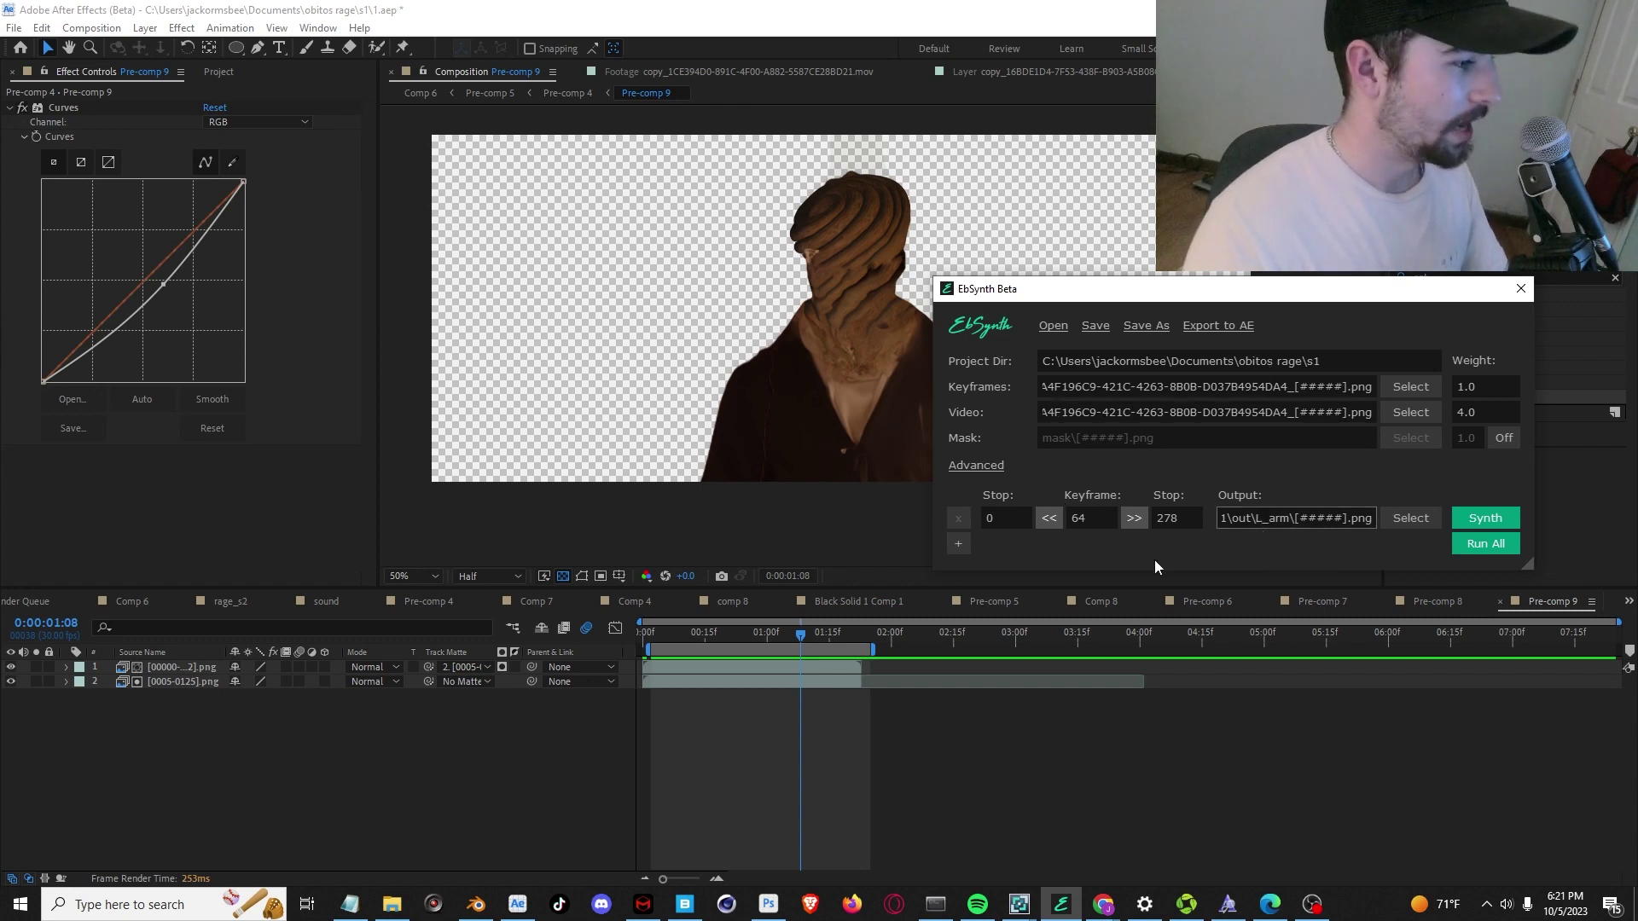
Switch back to After Effects and scrub Pre-comp 9 between 0:00:00:25 and 0:00:01:10 to examine the generated swirled mask up close.
left_click_drag(801, 634, 760, 638)
scroll(843, 477, "up", 2)
scroll(844, 478, "down", 4)
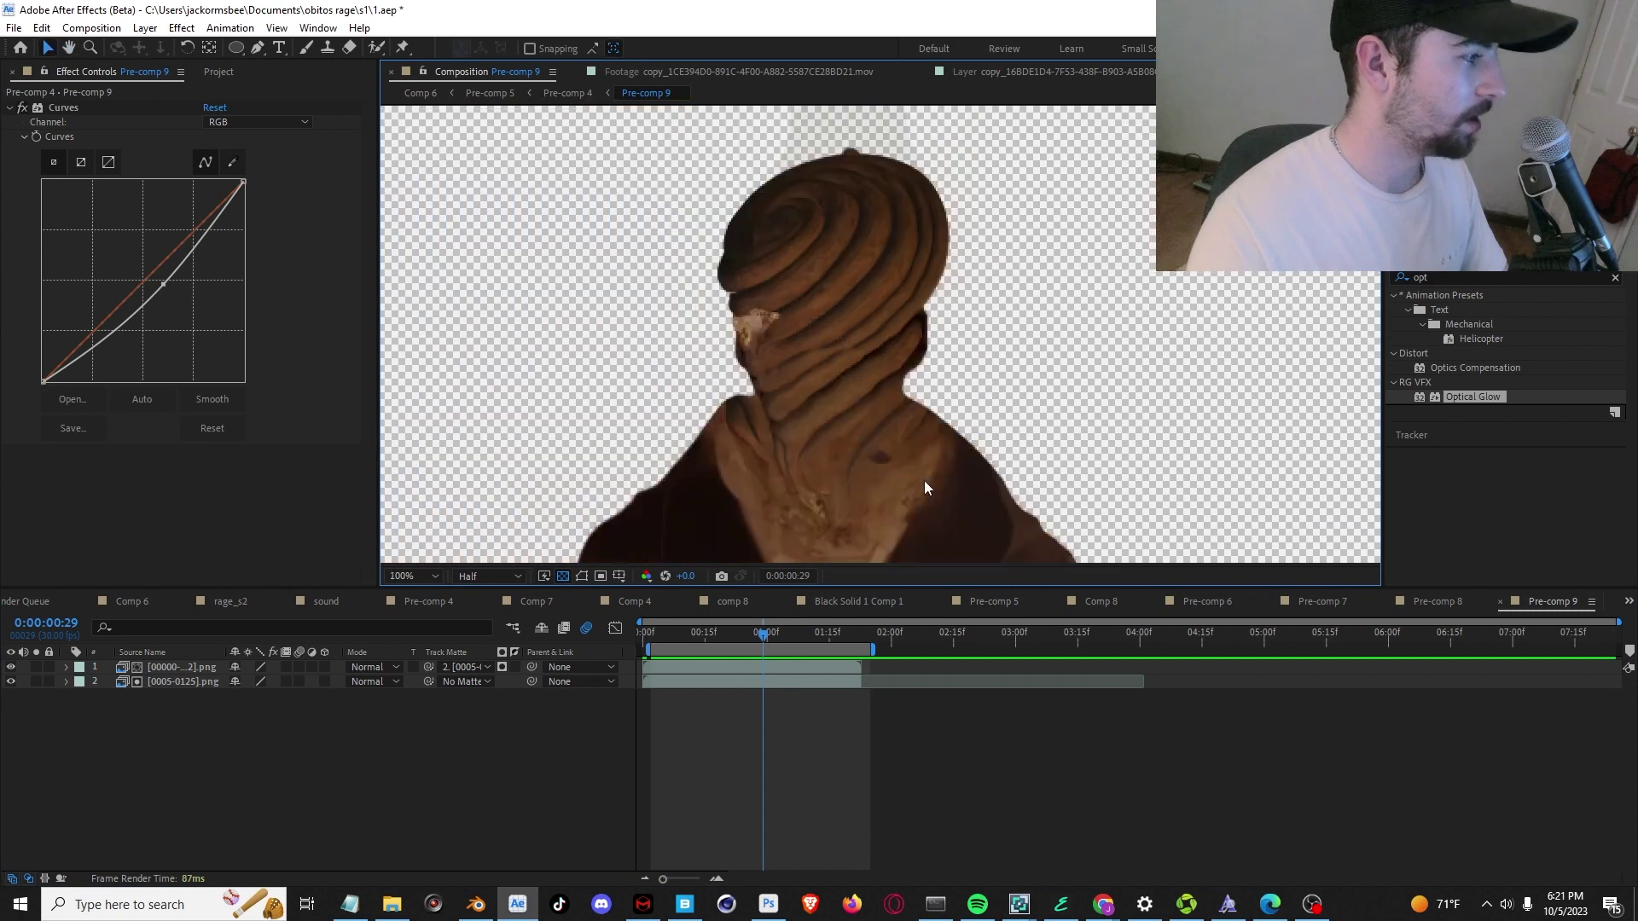
left_click_drag(755, 636, 808, 627)
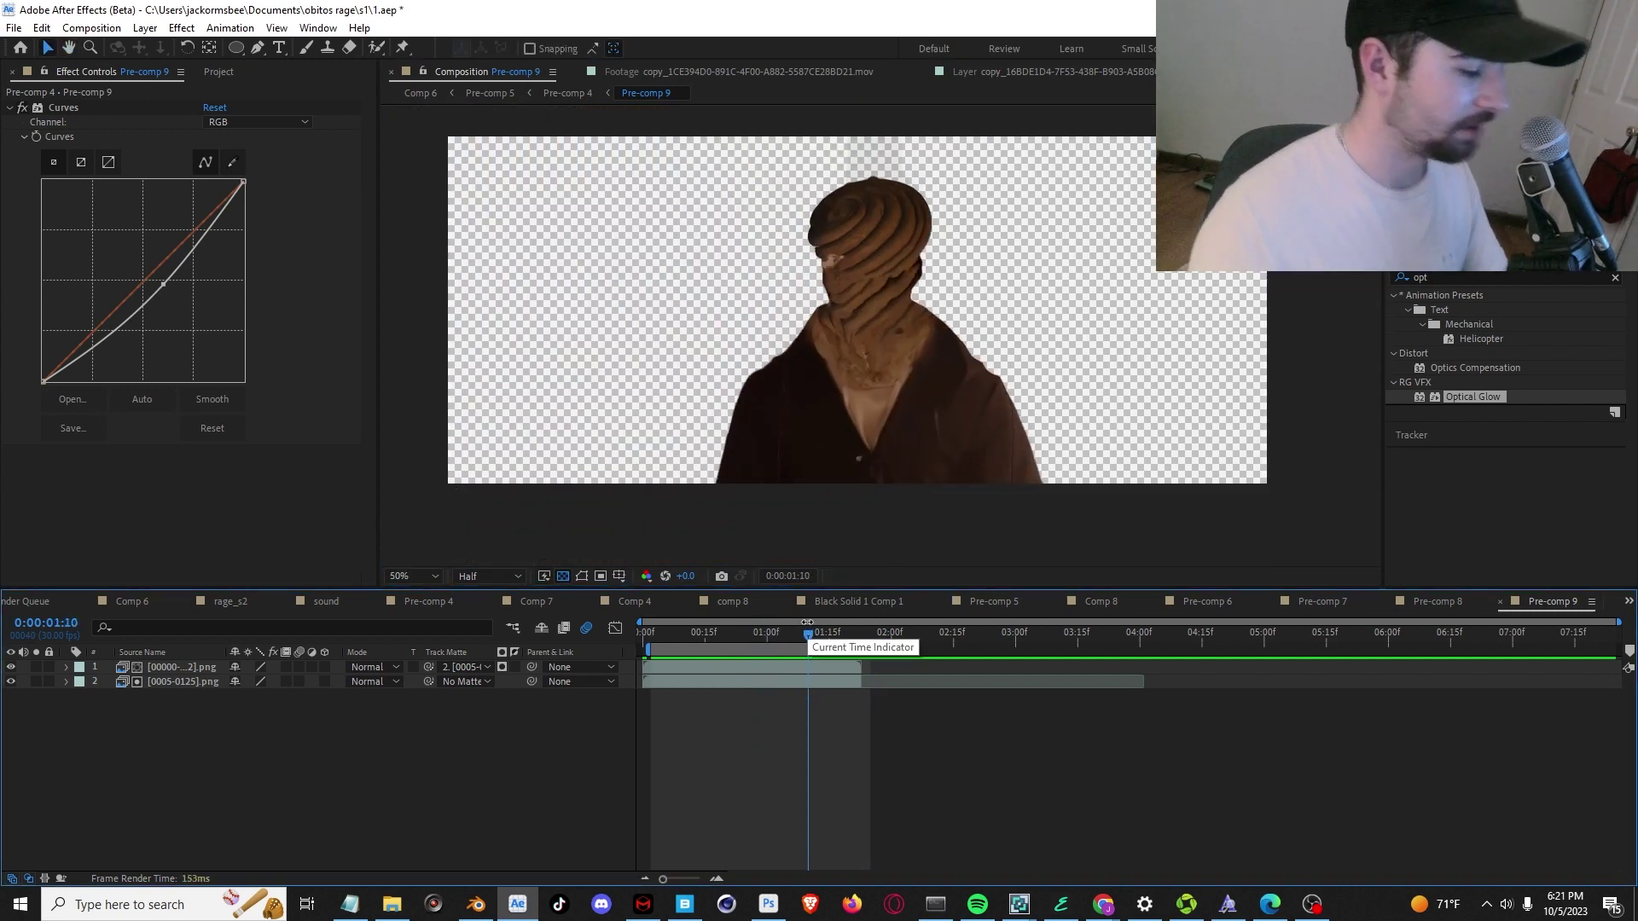
left_click_drag(818, 633, 745, 641)
Go back to Comp 6, reopen Pre-comp 4 by way of Pre-comp 5, and unsolo the Pre-comp 9 layer.
left_click(468, 97)
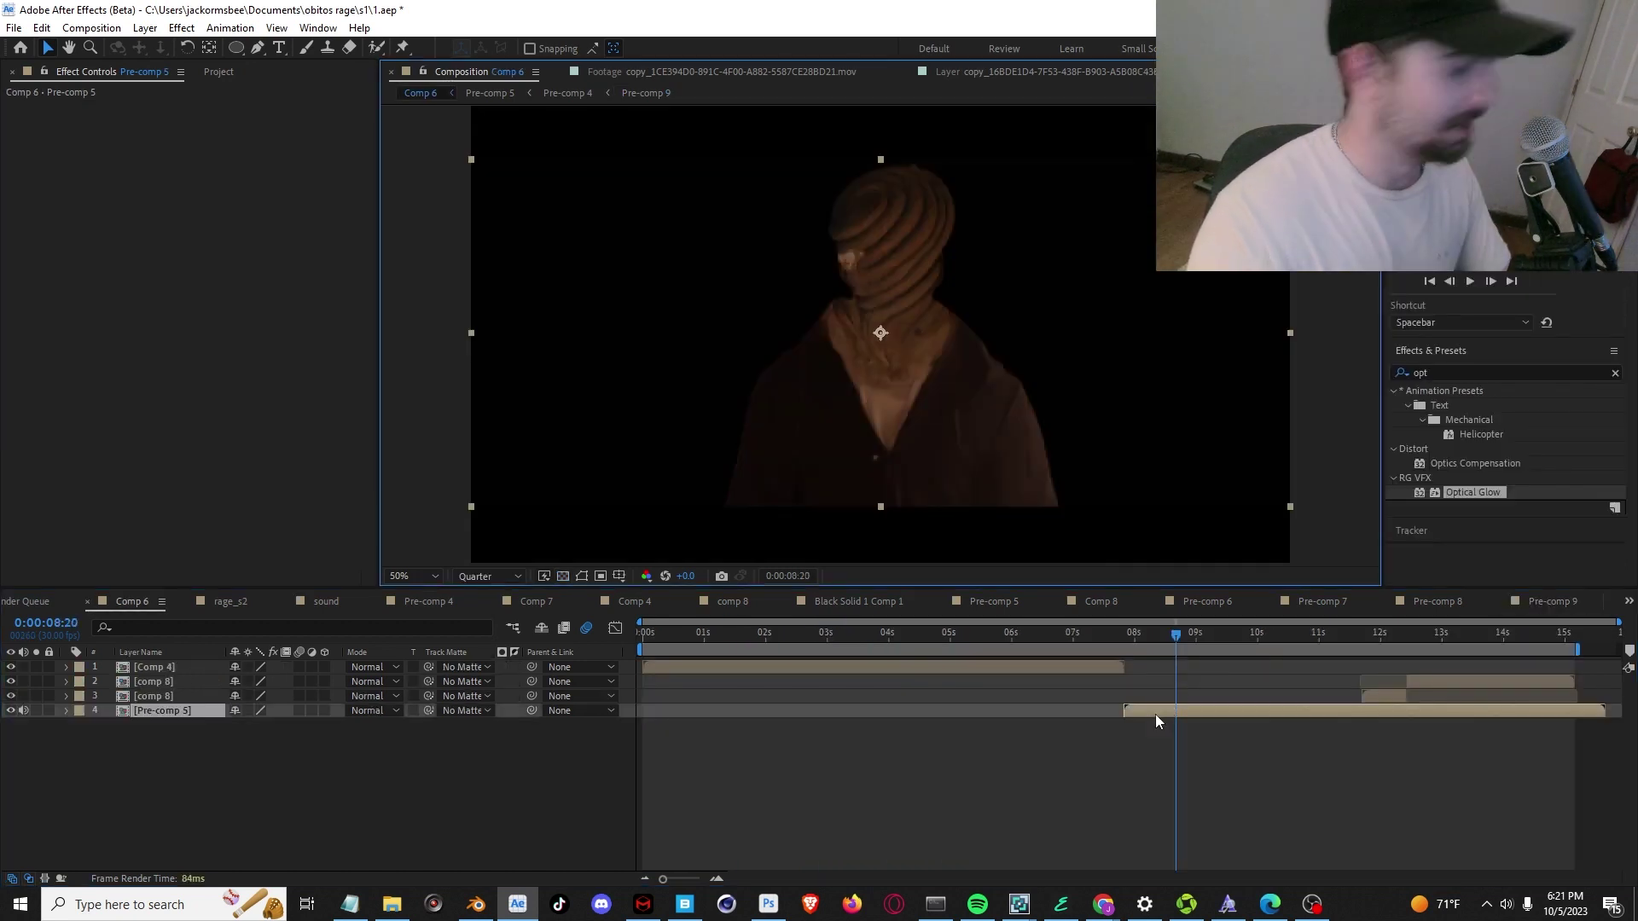
key("s")
double_click(189, 697)
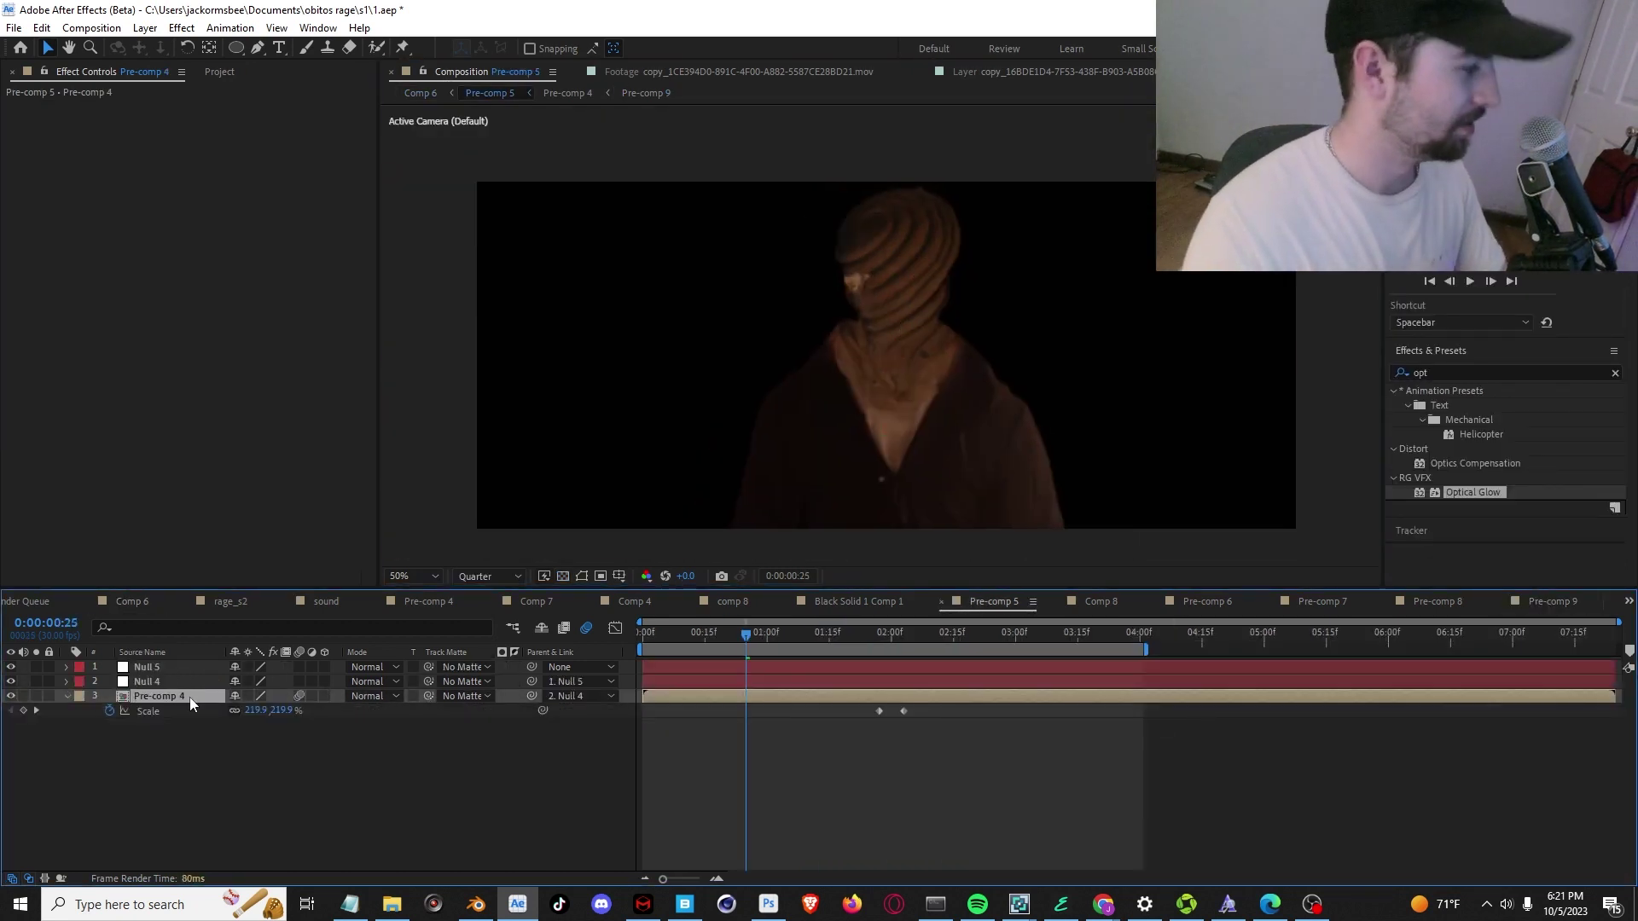
left_click(35, 819)
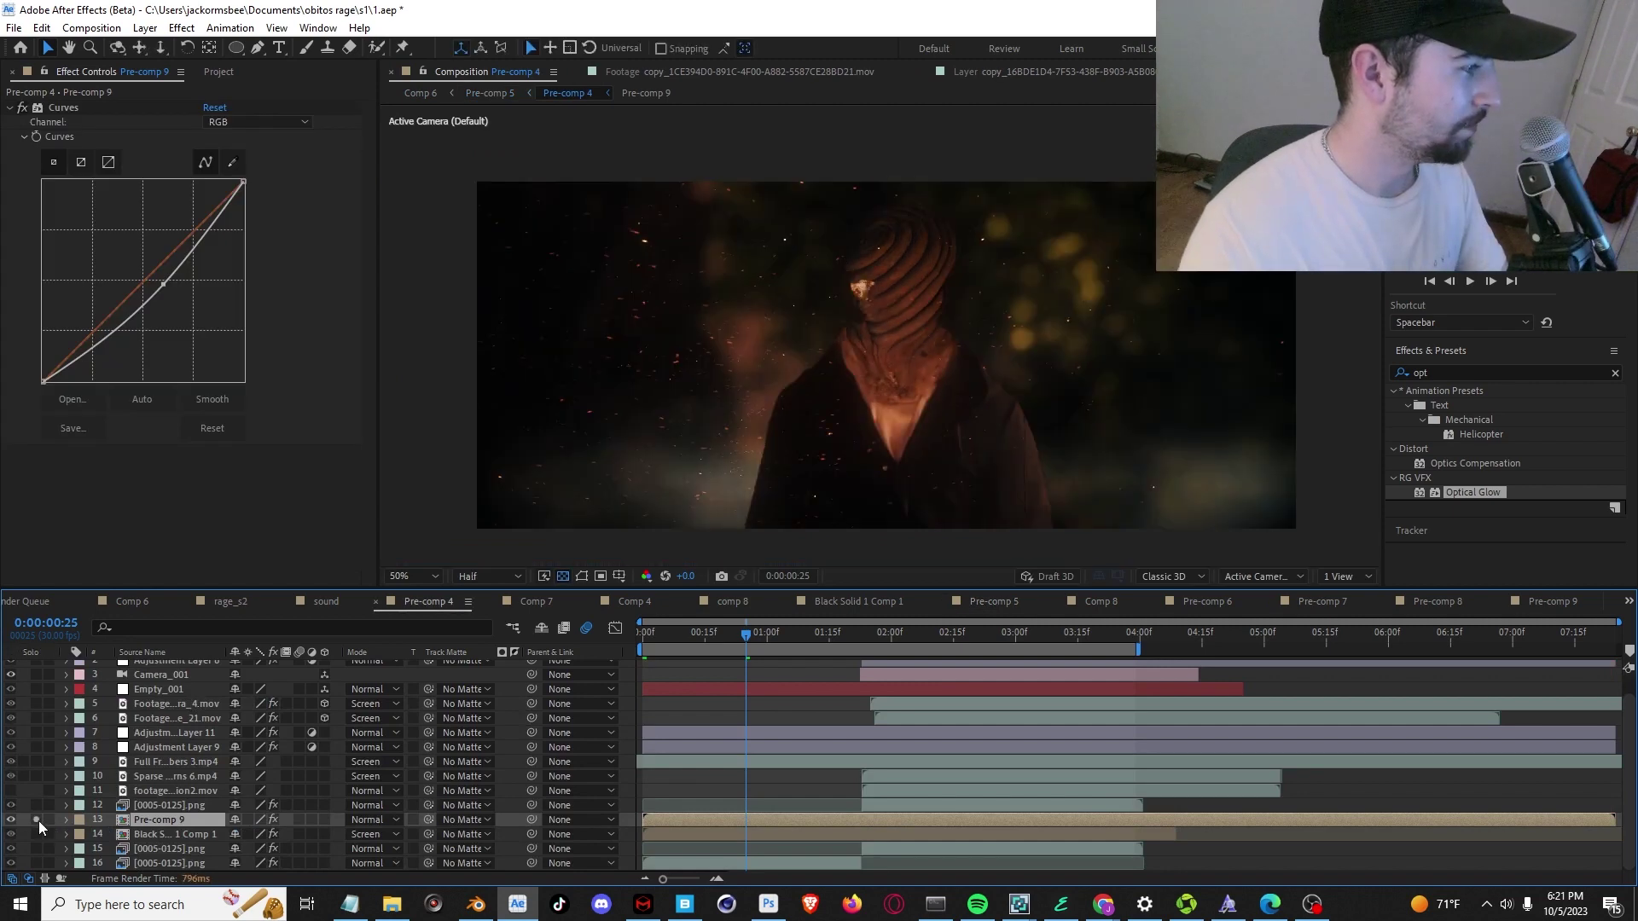
Toggle solo on and off for Pre-comp 9 and for the [0005-0125].png sequence in layer 16 to identify their contributions.
left_click(38, 821)
left_click(37, 823)
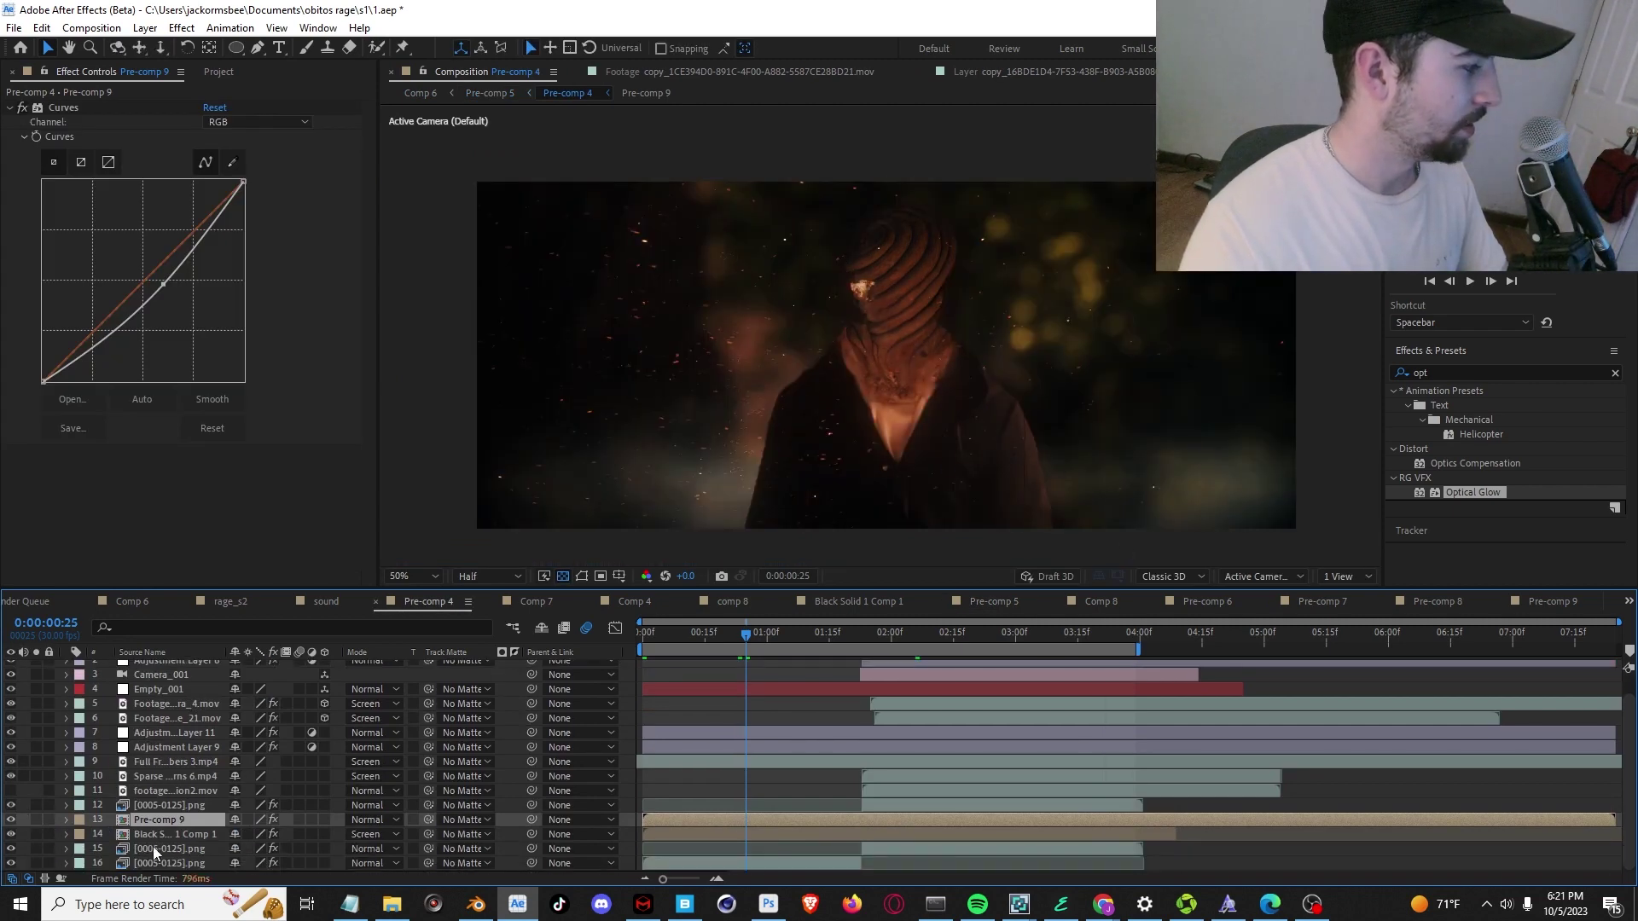
left_click(153, 848)
left_click(162, 863)
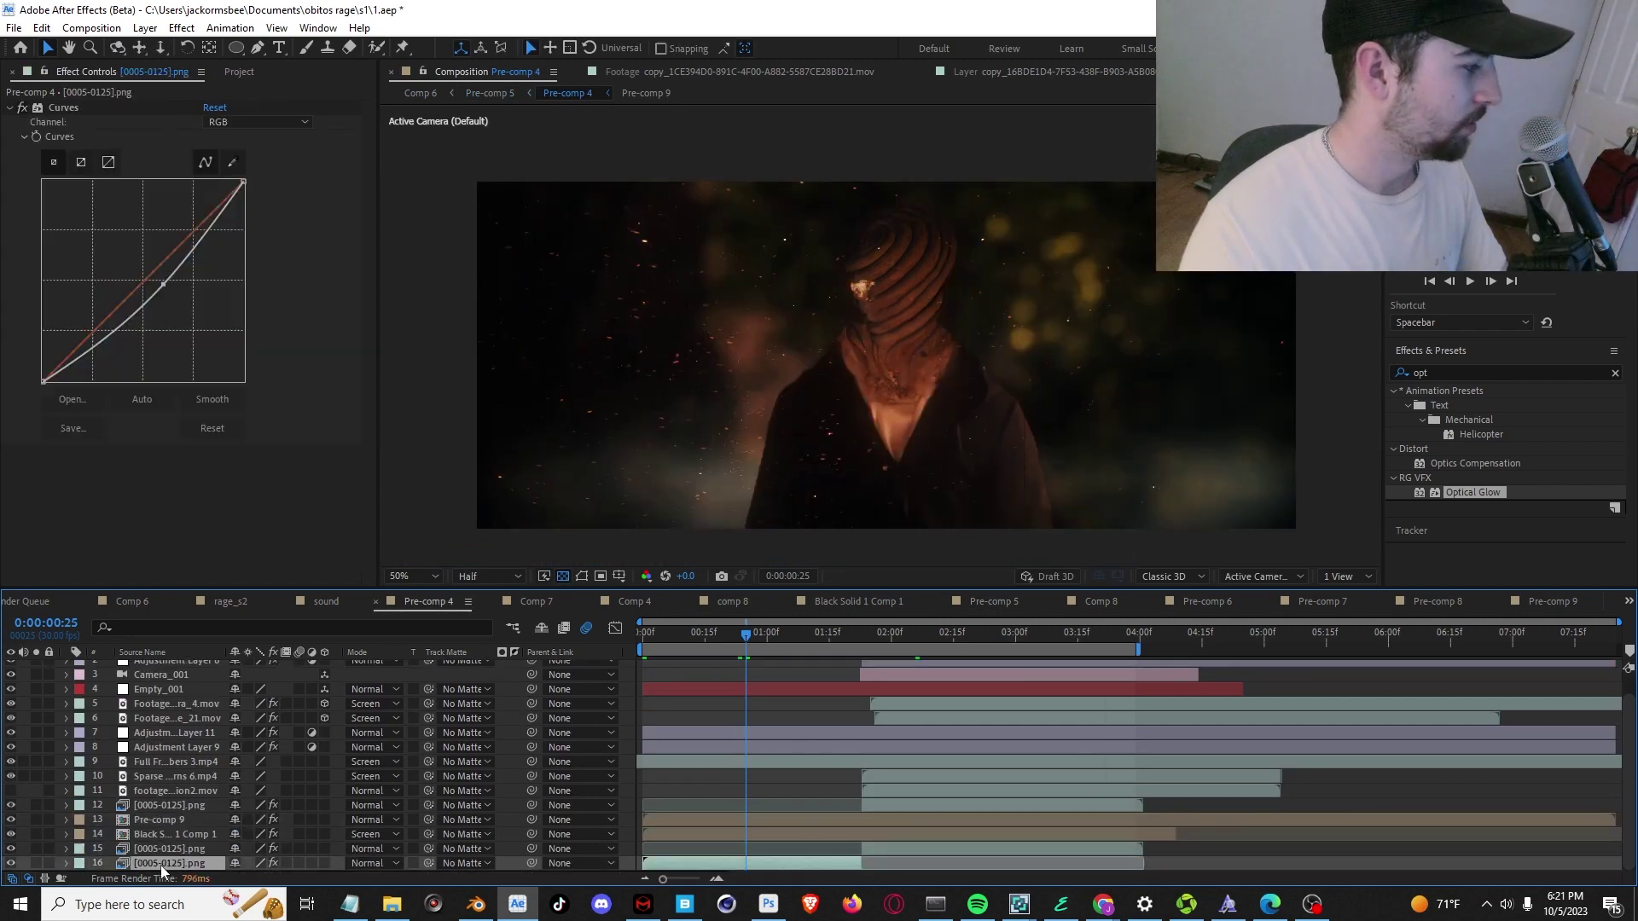
left_click(38, 861)
left_click(37, 862)
scroll(32, 853, "up", 1)
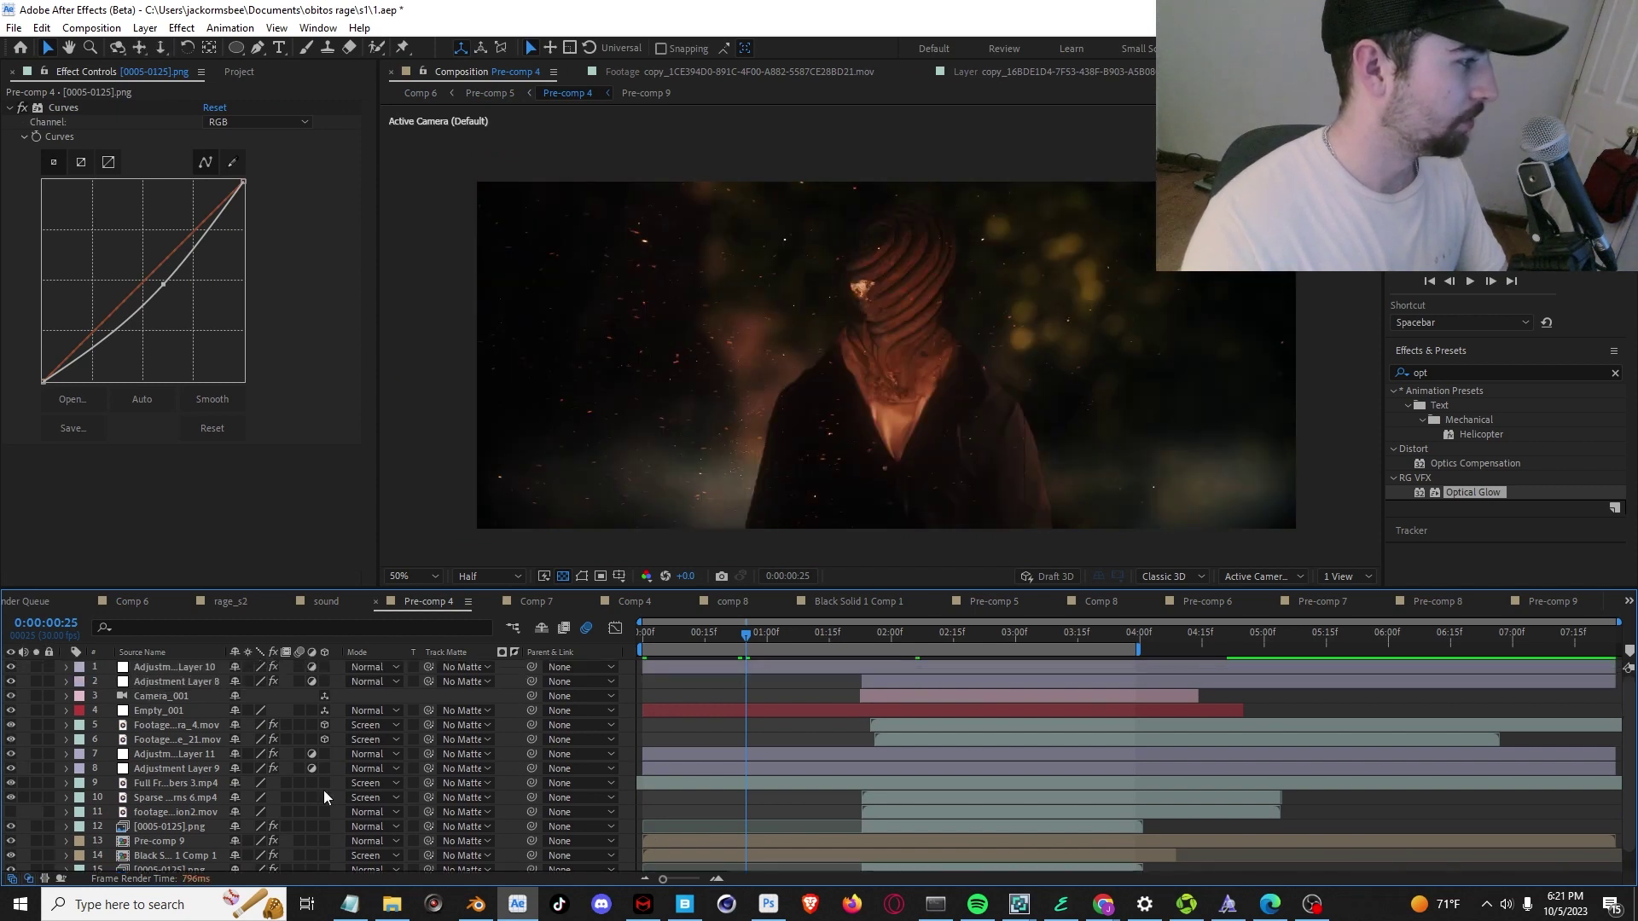